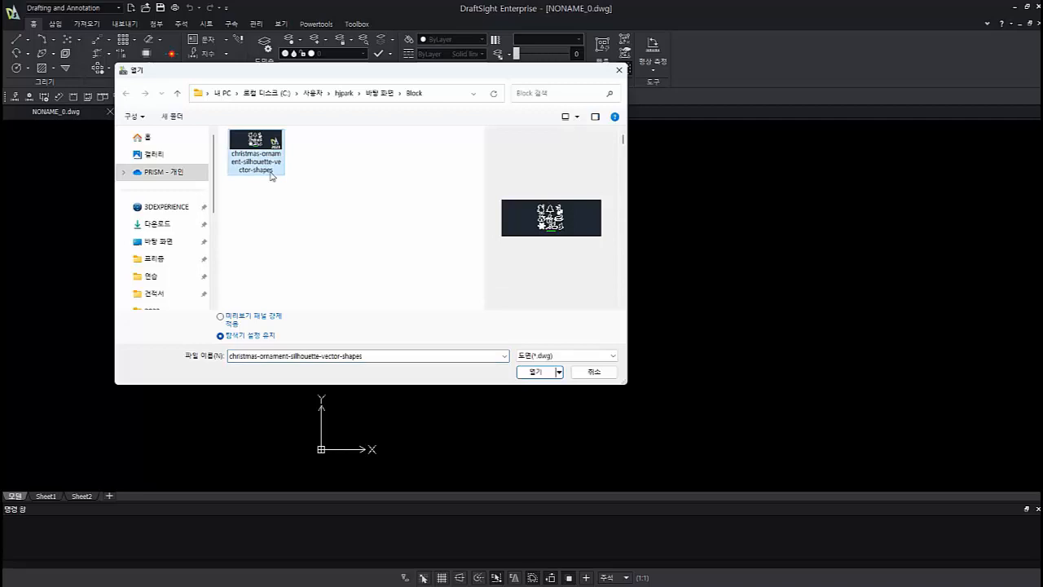
Open the drawing christmas-ornament-silhouette-vector-shapes.dwg from the Block folder
left_click(538, 372)
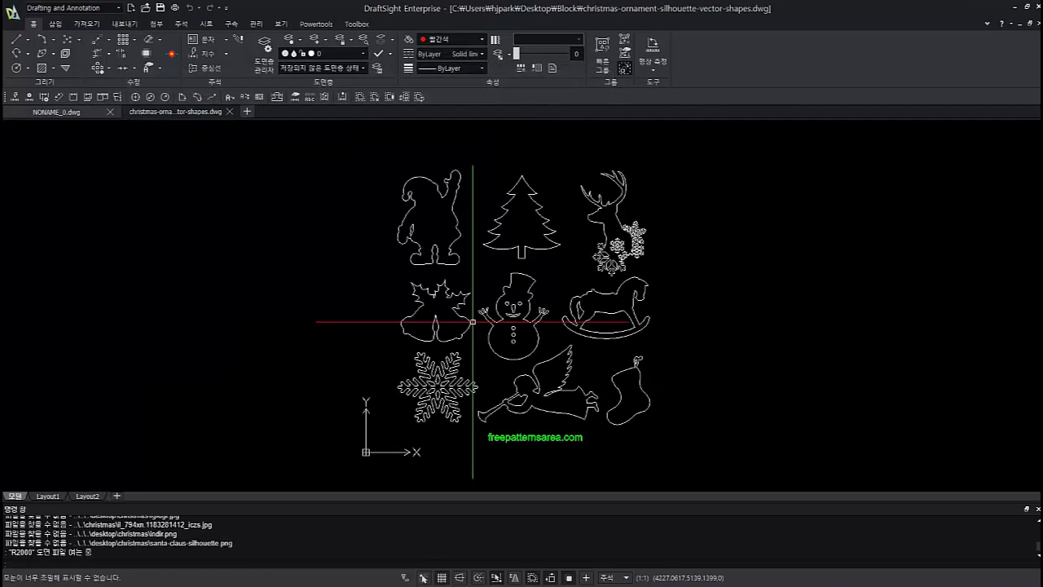
left_click(700, 249)
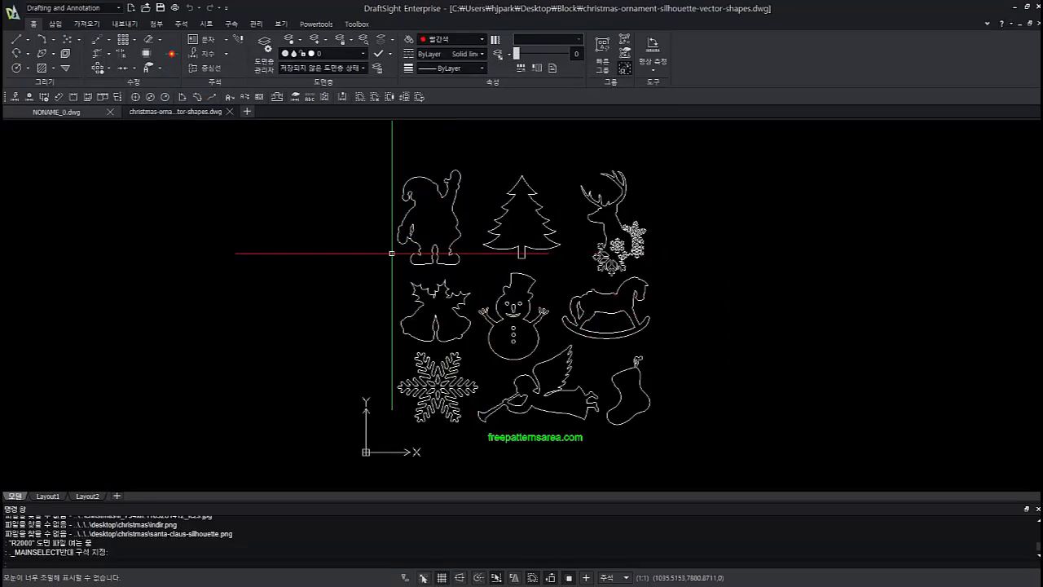
Define a block named "Santa Claus" from the Santa outline, with its base point near the middle of the figure
key("Return")
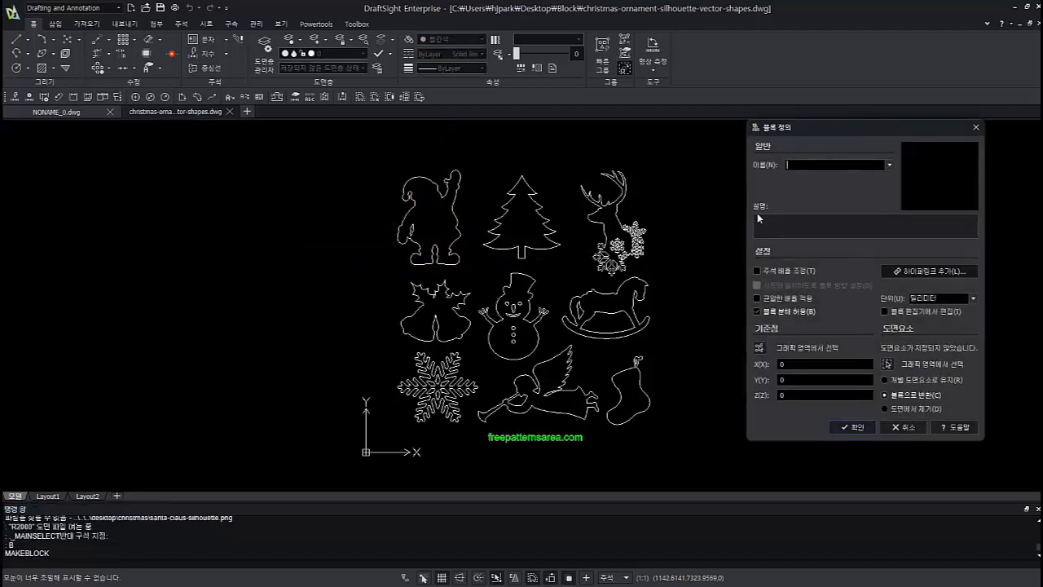
type("Santa Claus")
left_click(888, 363)
left_click(464, 267)
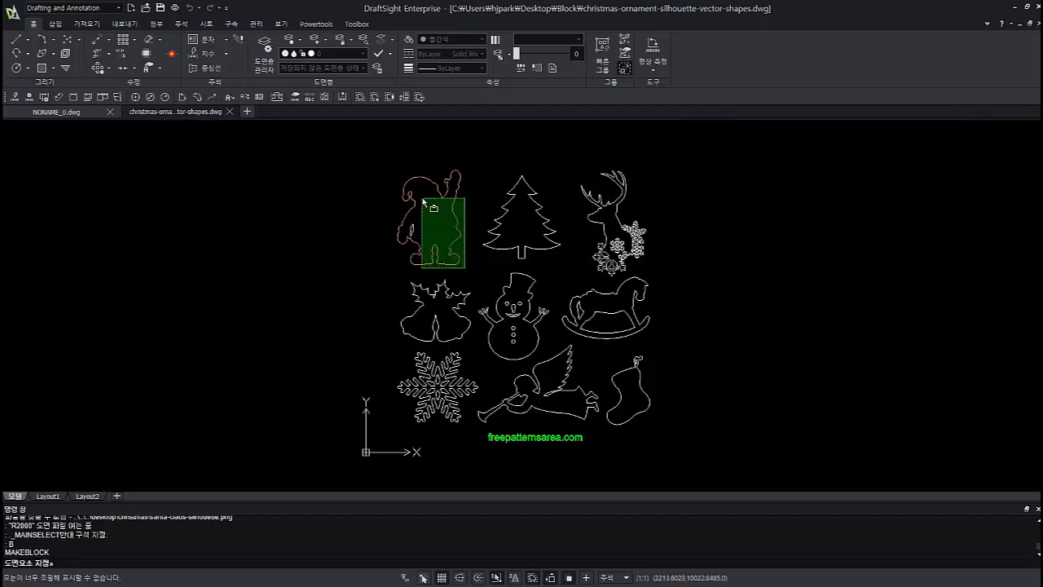
left_click(392, 165)
key("Return")
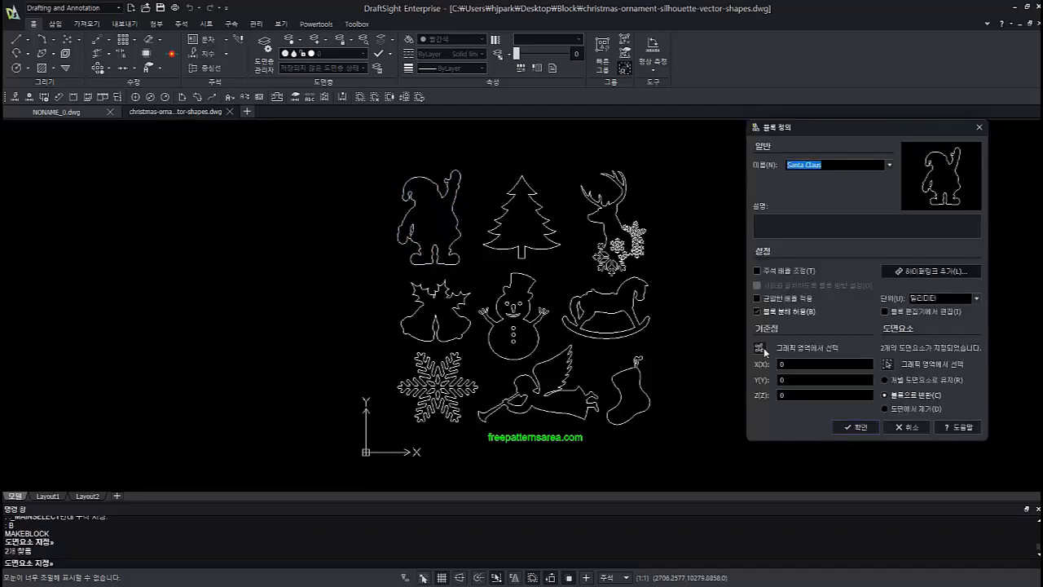
left_click(765, 352)
left_click(395, 264)
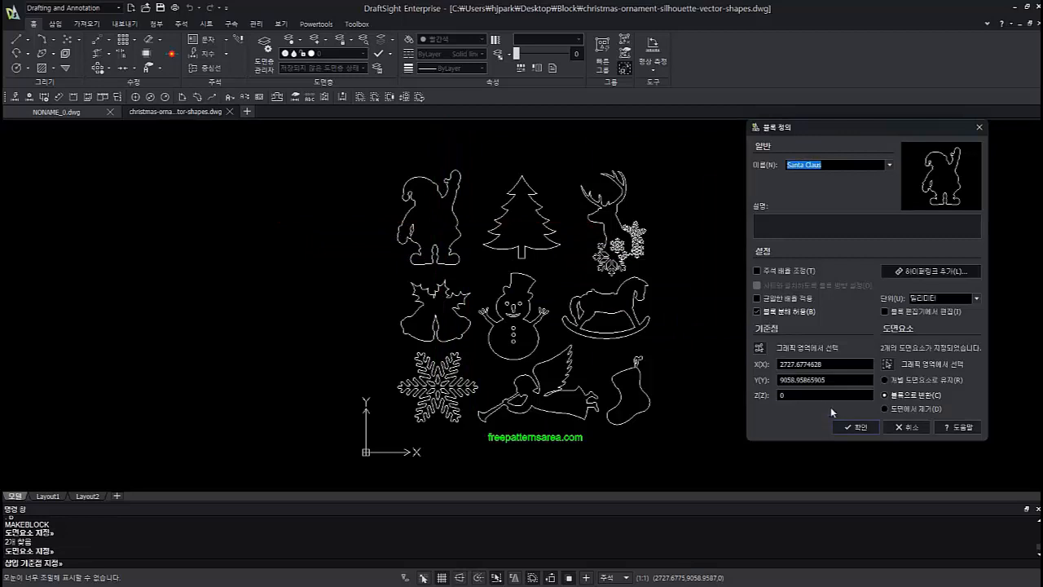
left_click(856, 426)
Define a block named "Tree" from the Christmas tree outline, with its base point near the tree's centre
left_click(563, 259)
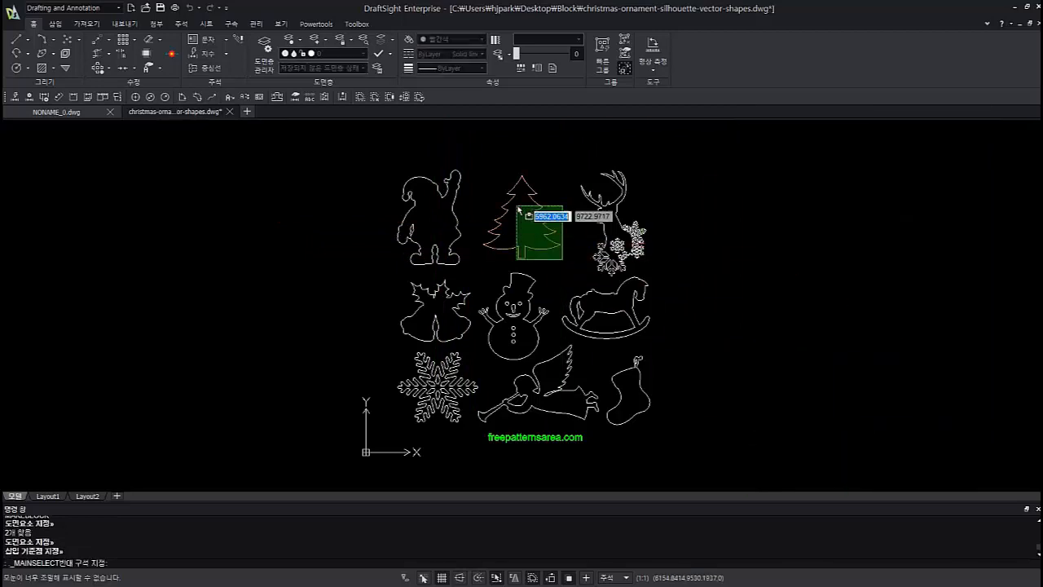
left_click(491, 182)
key("Return")
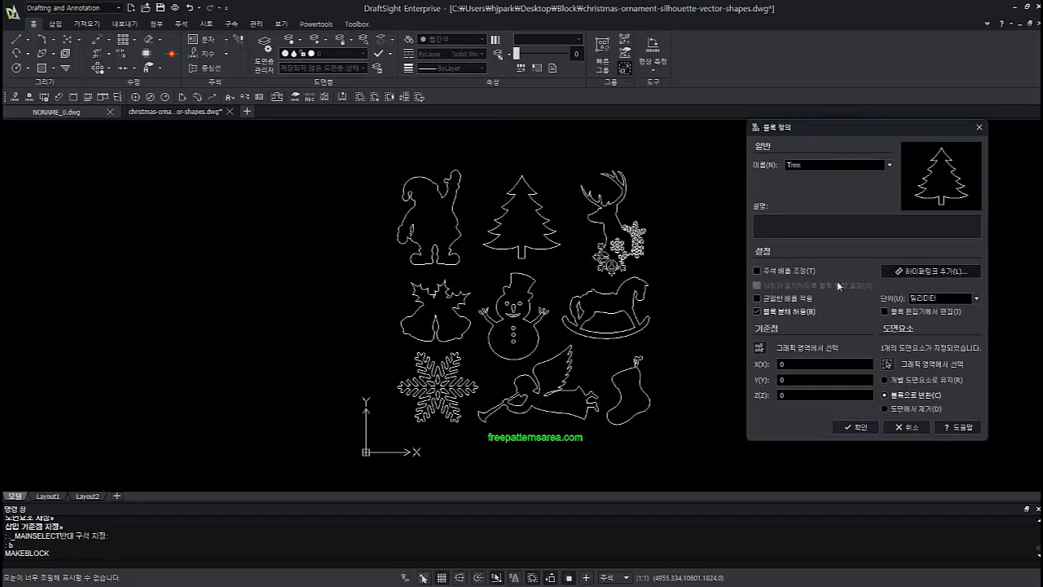
left_click(759, 347)
left_click(522, 225)
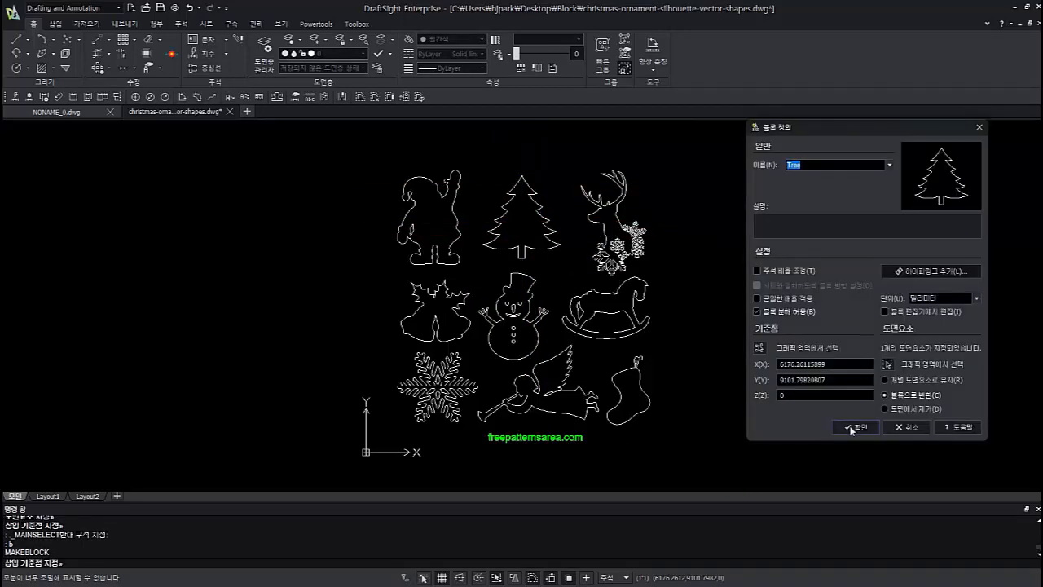
left_click(850, 429)
Define a block named "Rudolph" from the reindeer and all its snowflakes, with the base point near the middle of the figure
type("b")
key("Return")
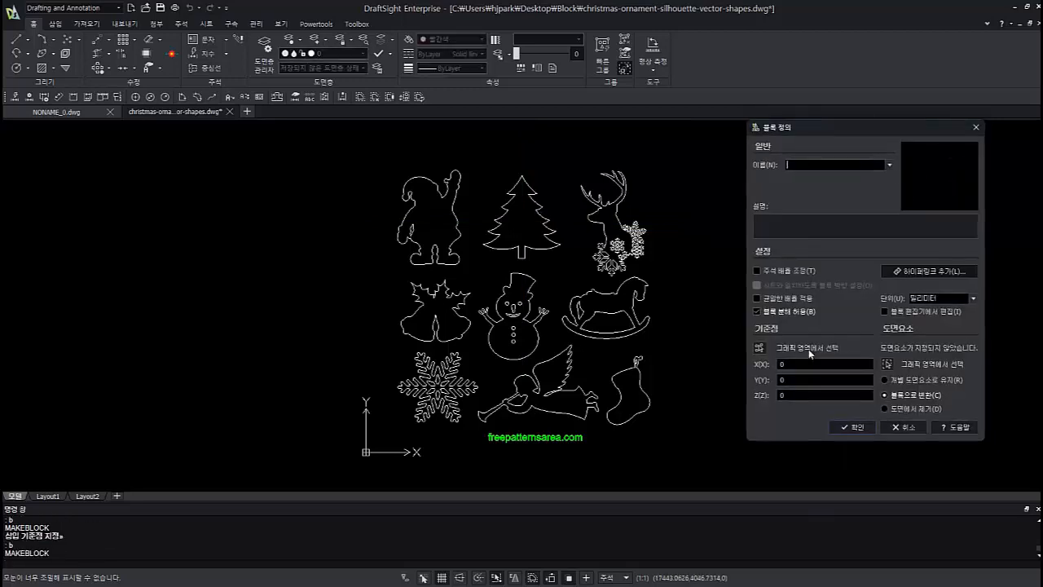
left_click(886, 363)
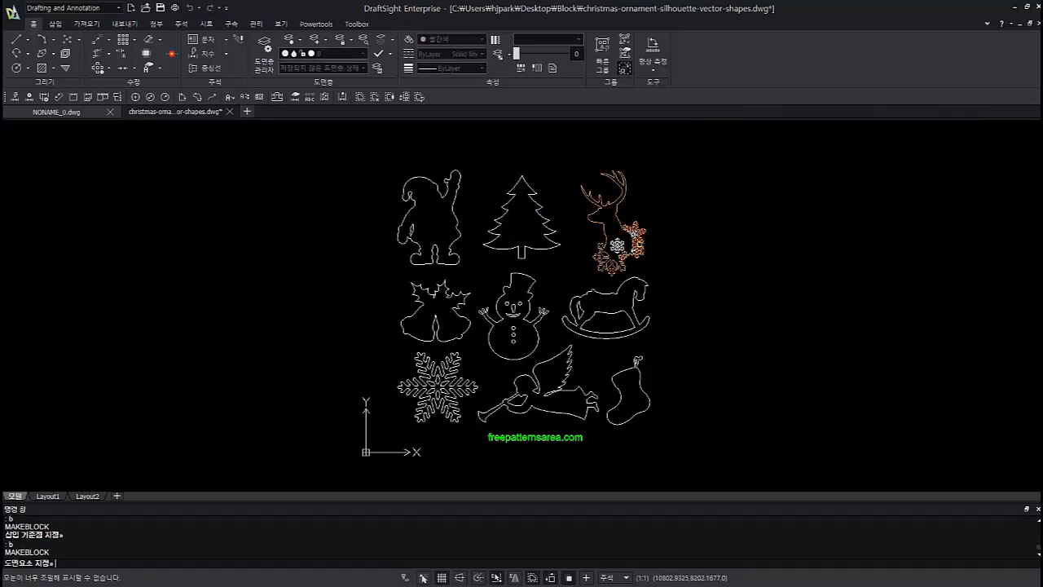
left_click(638, 241)
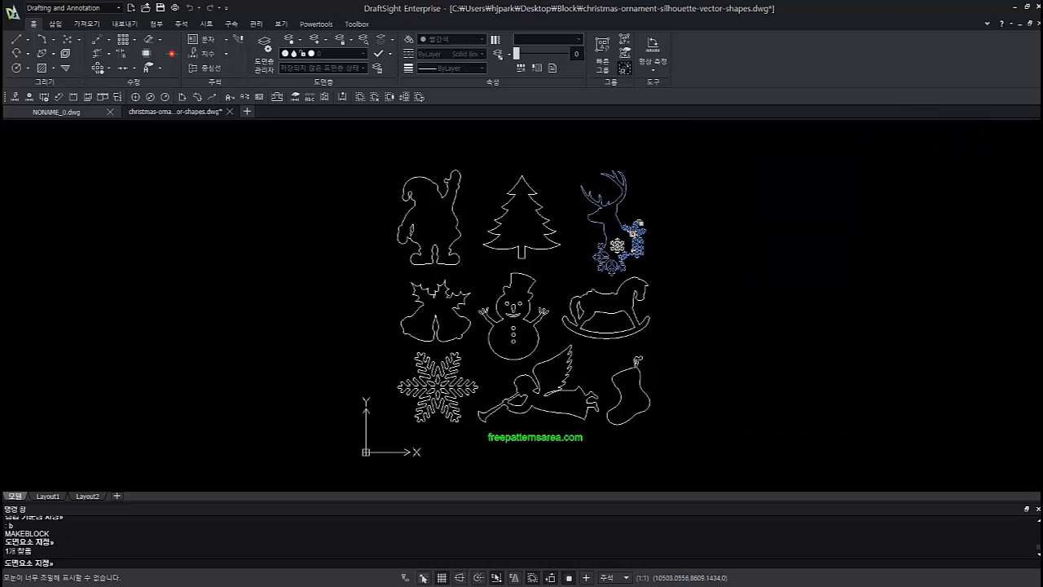
left_click(761, 241)
left_click(683, 267)
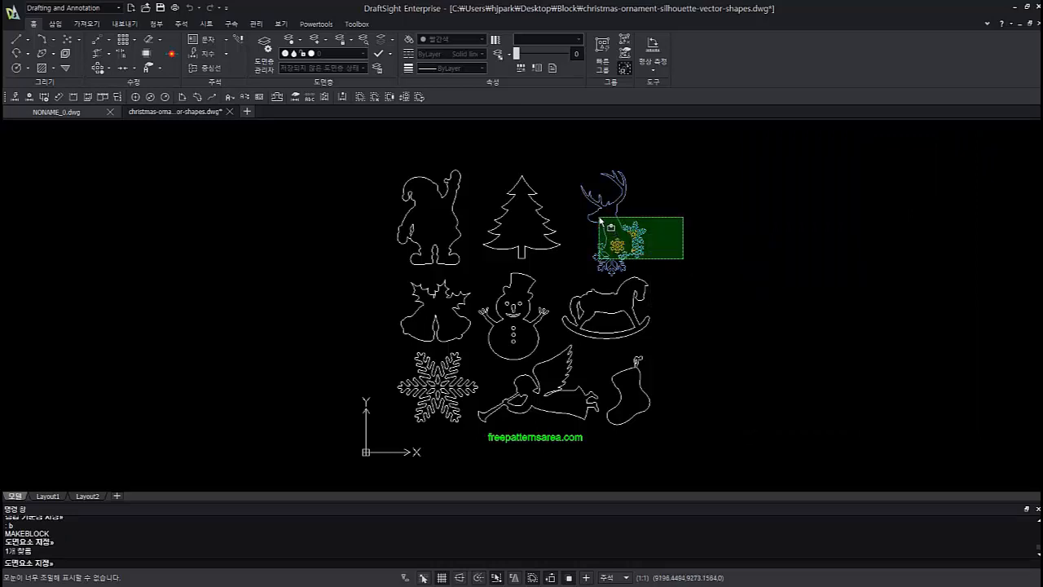
left_click(595, 214)
key("Return")
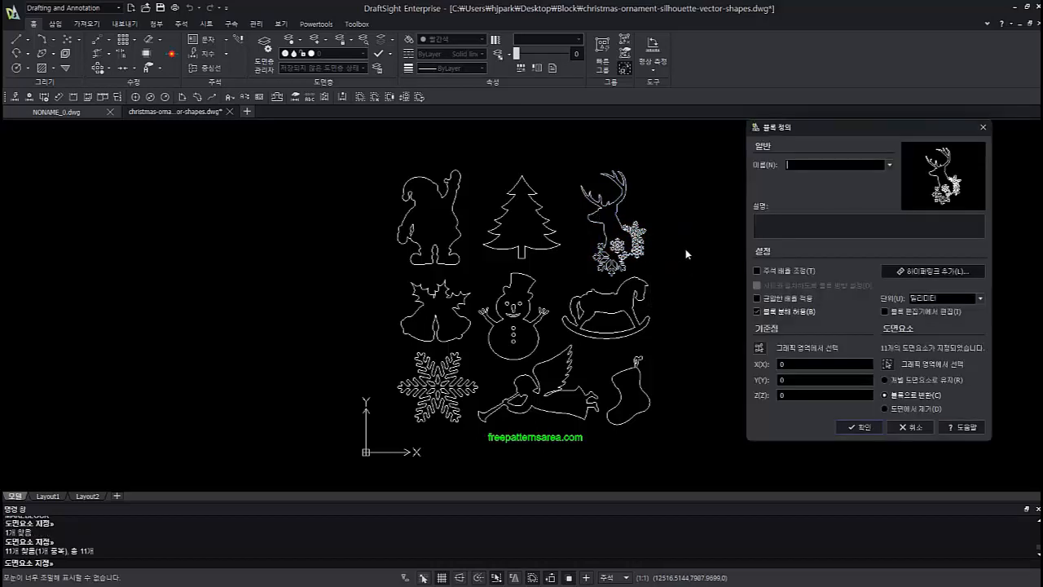
type("Rudolph")
left_click(762, 348)
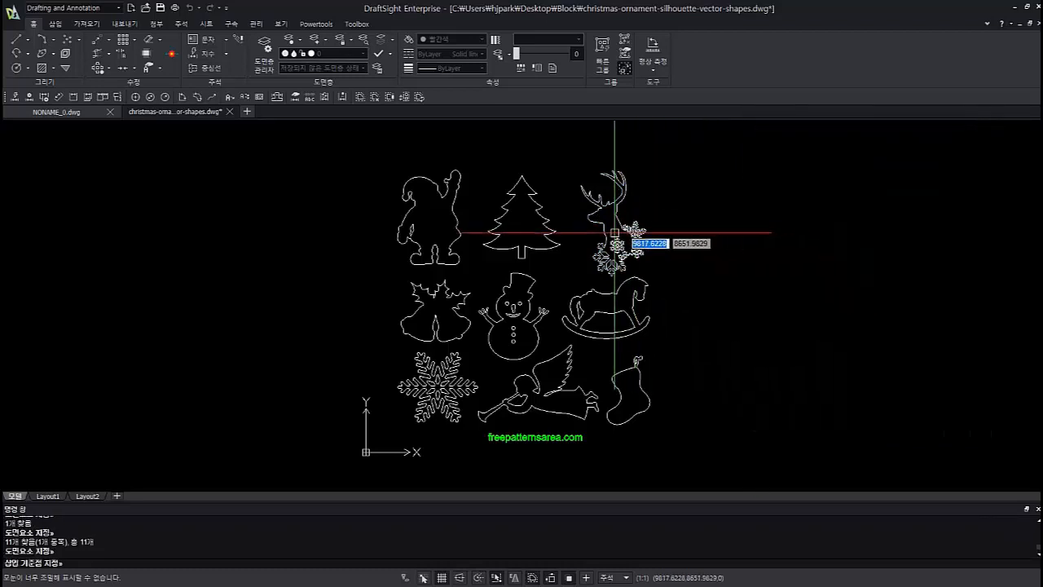
left_click(627, 233)
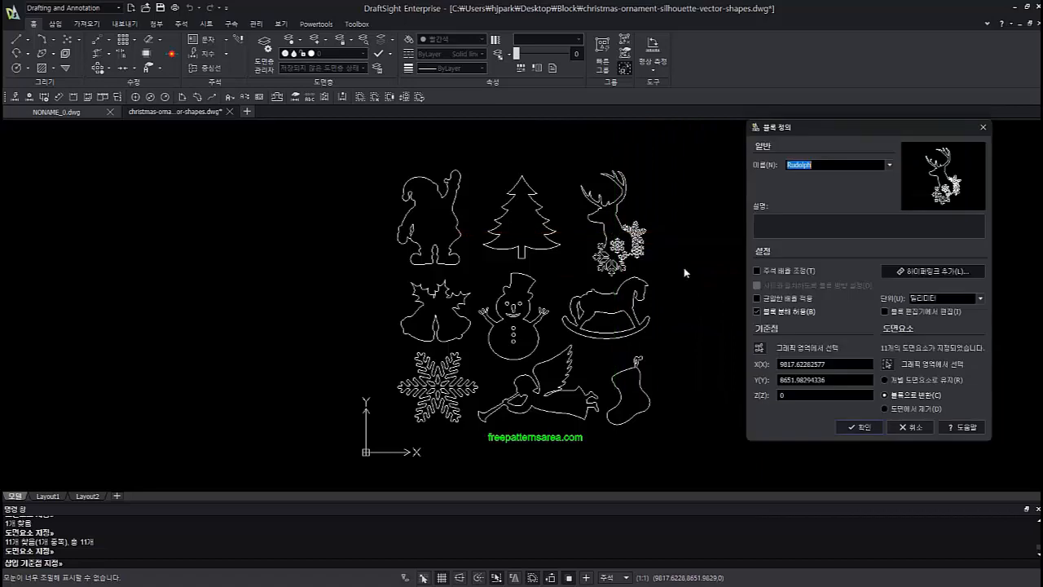
left_click(853, 429)
Define a block named "Jingle Bell" from the holly bells outline, with its base point near the middle of the bells
type("b")
key("Return")
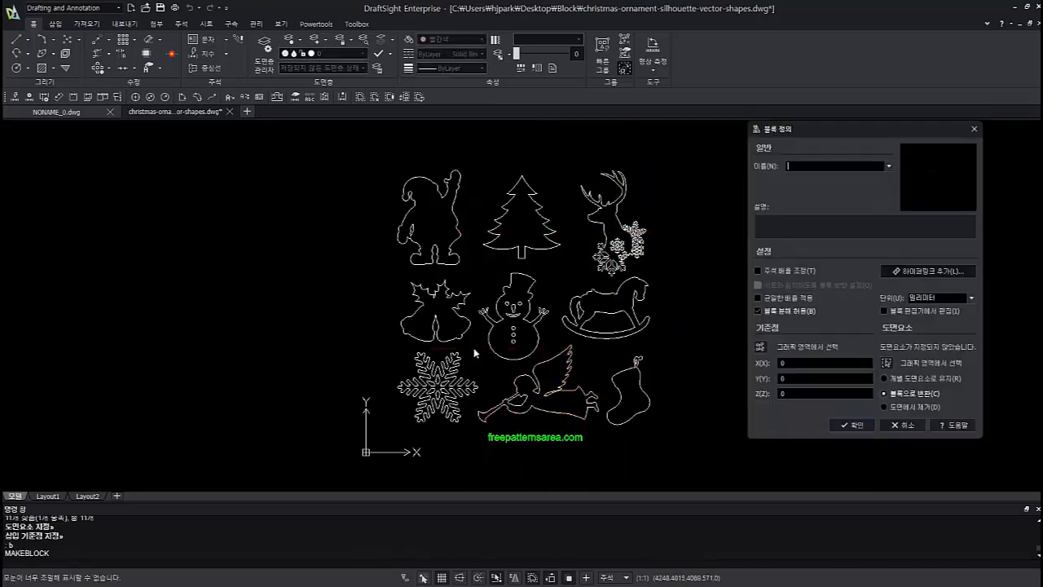
left_click(887, 363)
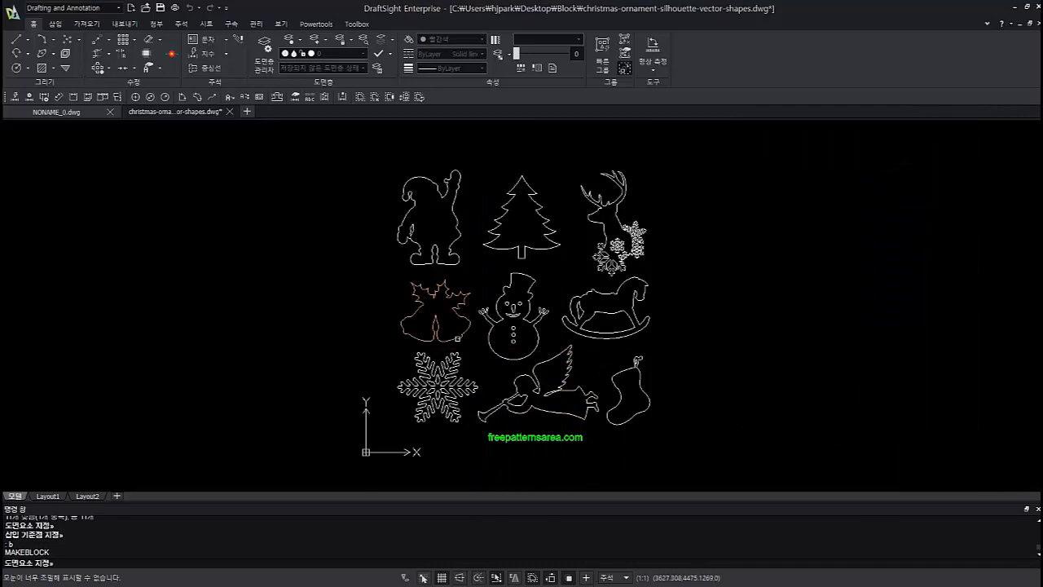
left_click(473, 344)
left_click(407, 283)
key("Return")
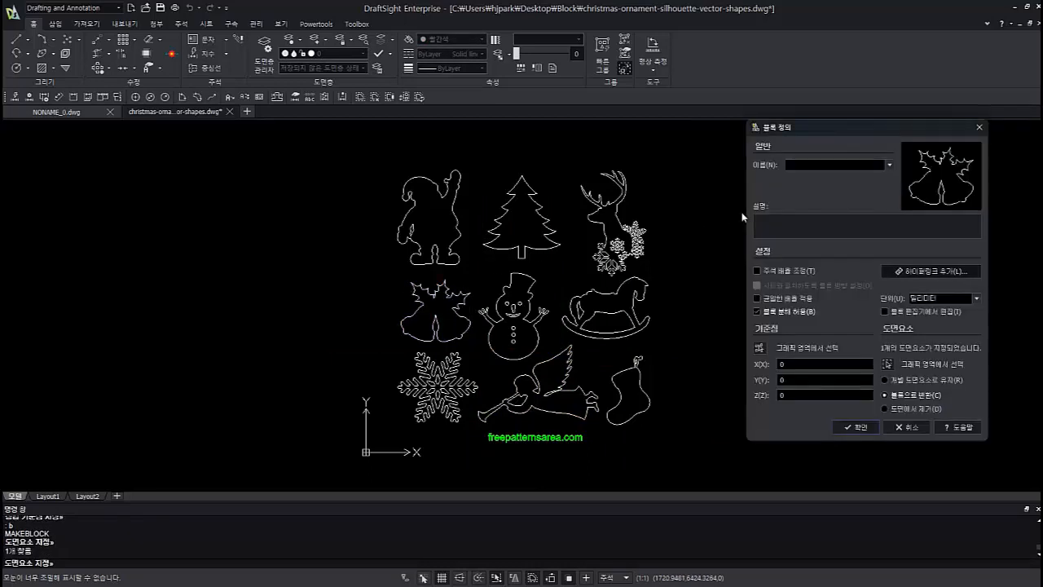
type("Jingle Bell")
left_click(759, 347)
left_click(503, 324)
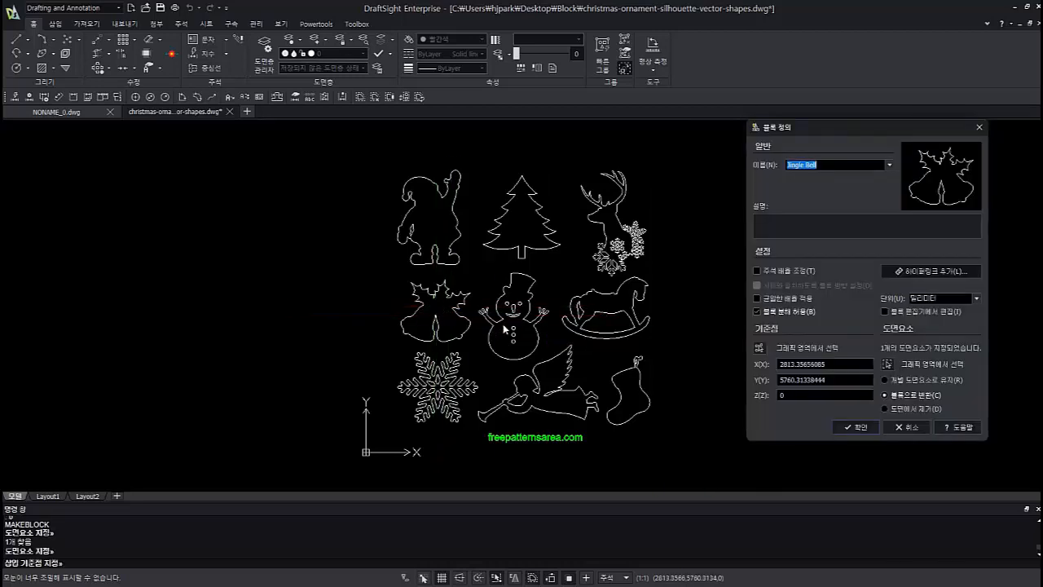
left_click(857, 425)
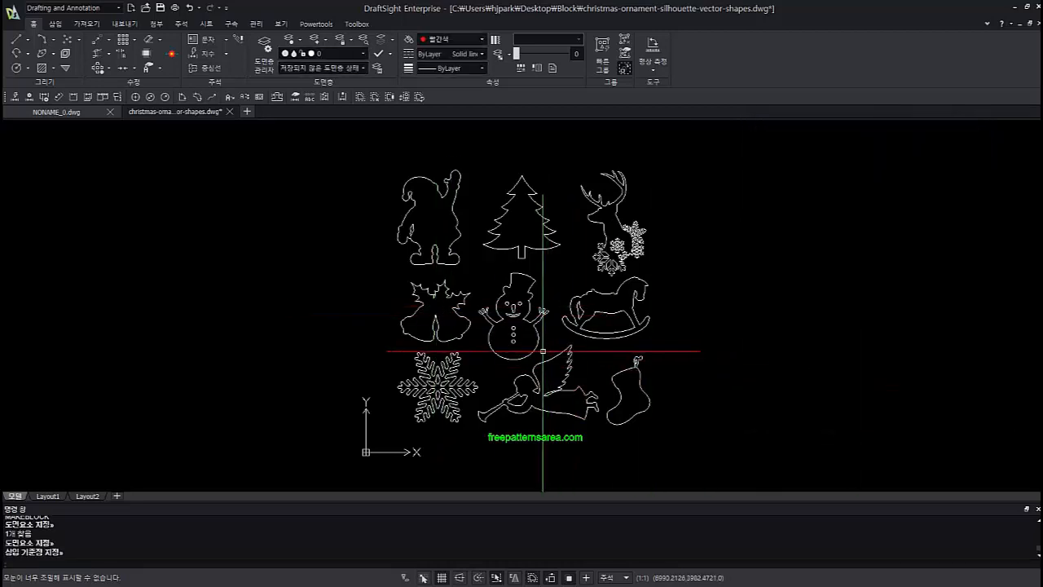
Define a block named "Snowman" from all the snowman's shapes, with its base point near the middle of the figure
left_click(544, 352)
left_click(494, 291)
key("Return")
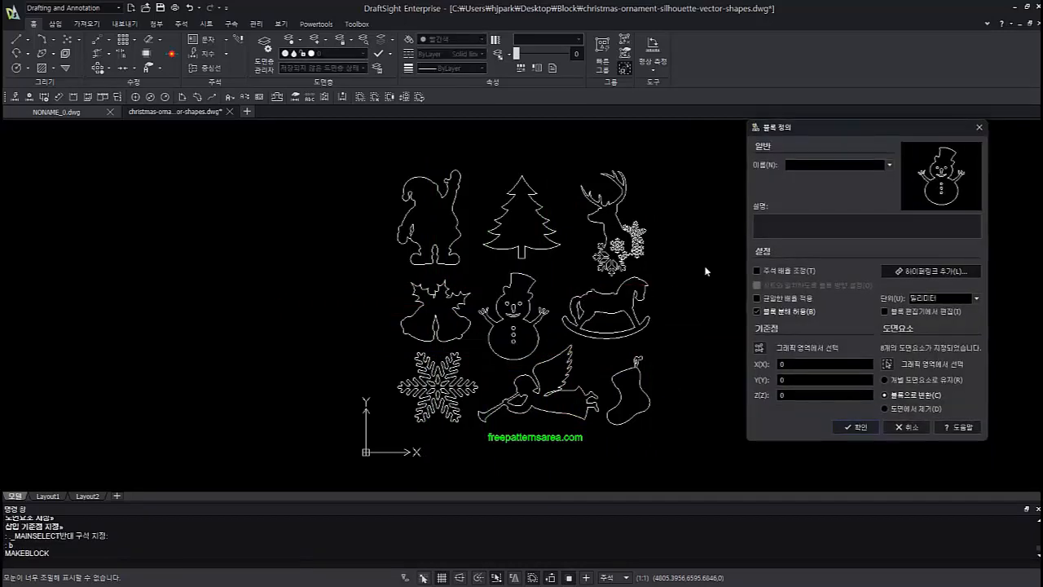
type("Snowman")
left_click(756, 345)
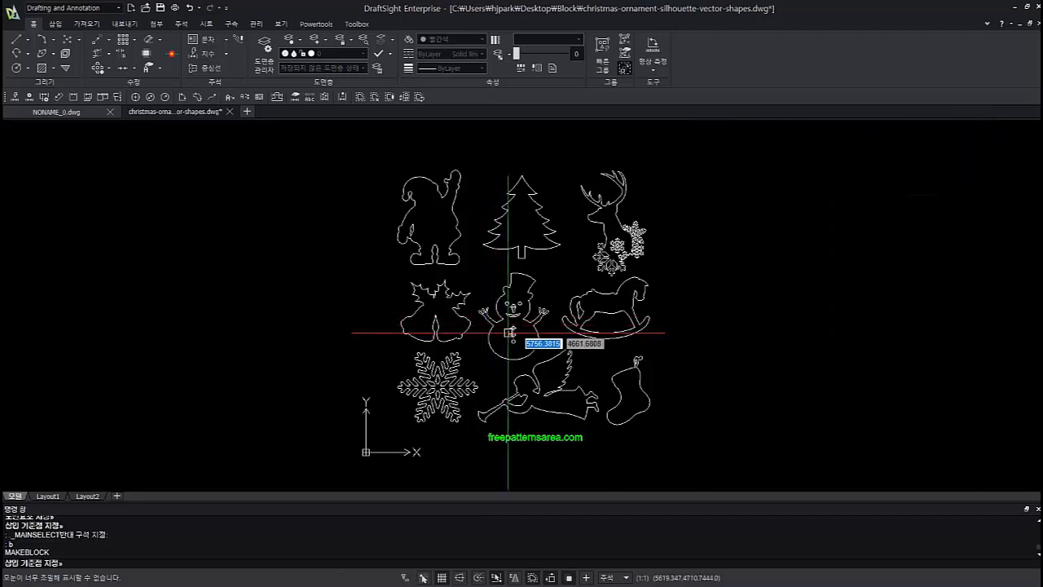
left_click(526, 314)
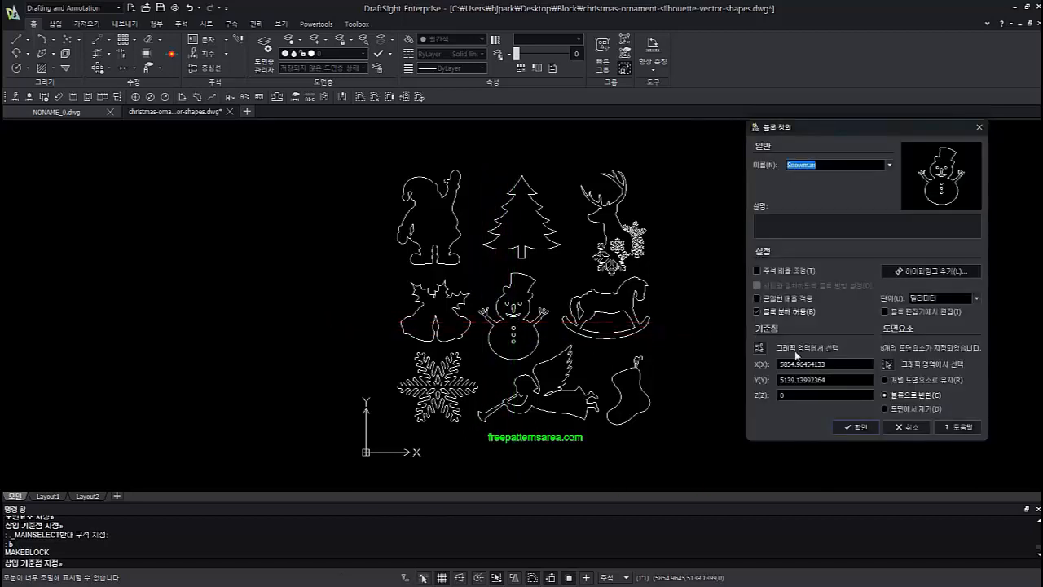
left_click(860, 427)
Define a block named "Horse" from the rocking horse shapes, with its base point on the horse's body
type("b")
key("Return")
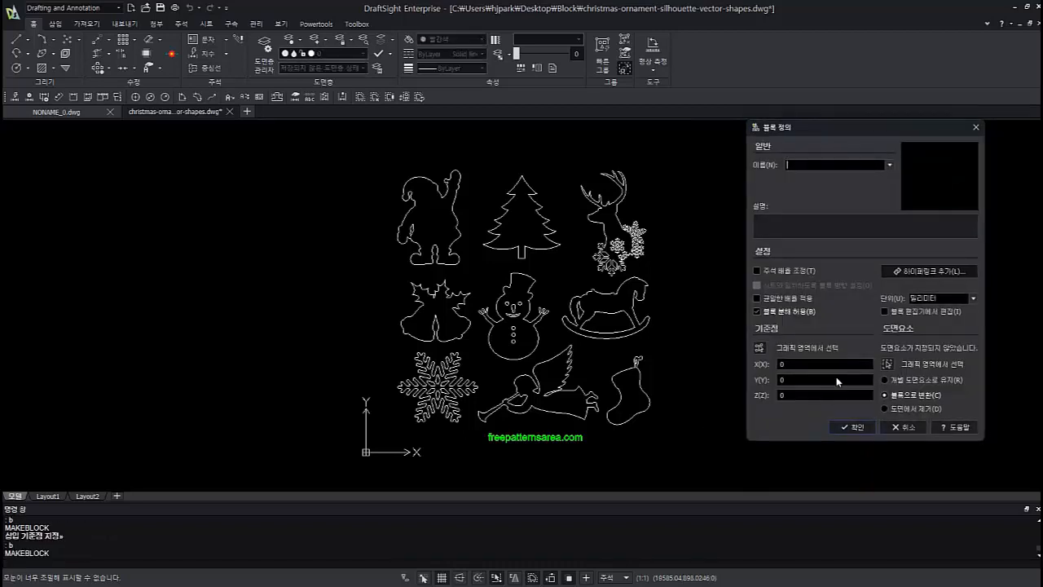
left_click(888, 367)
left_click(610, 302)
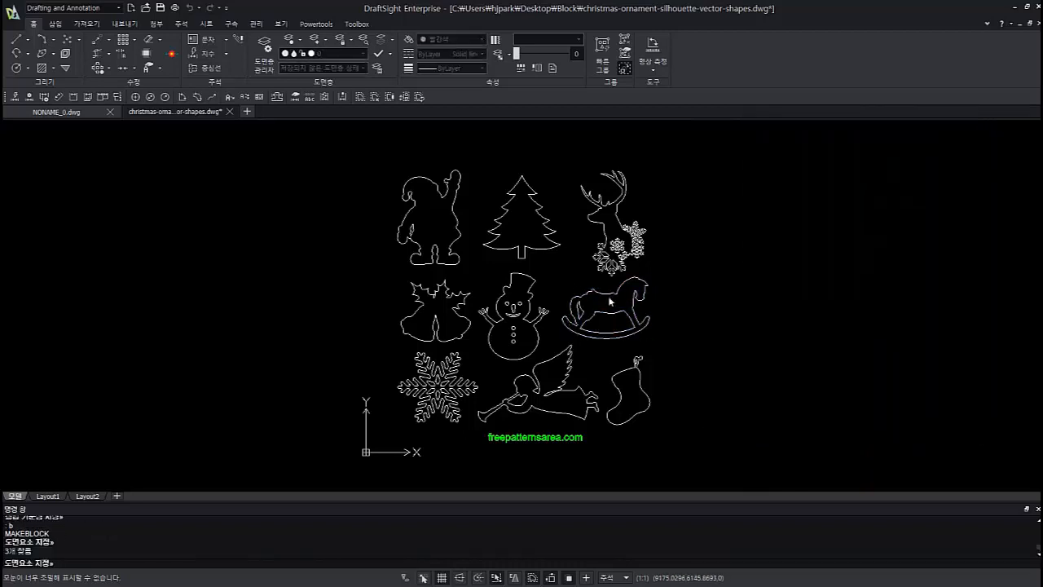
key("Return")
type("H")
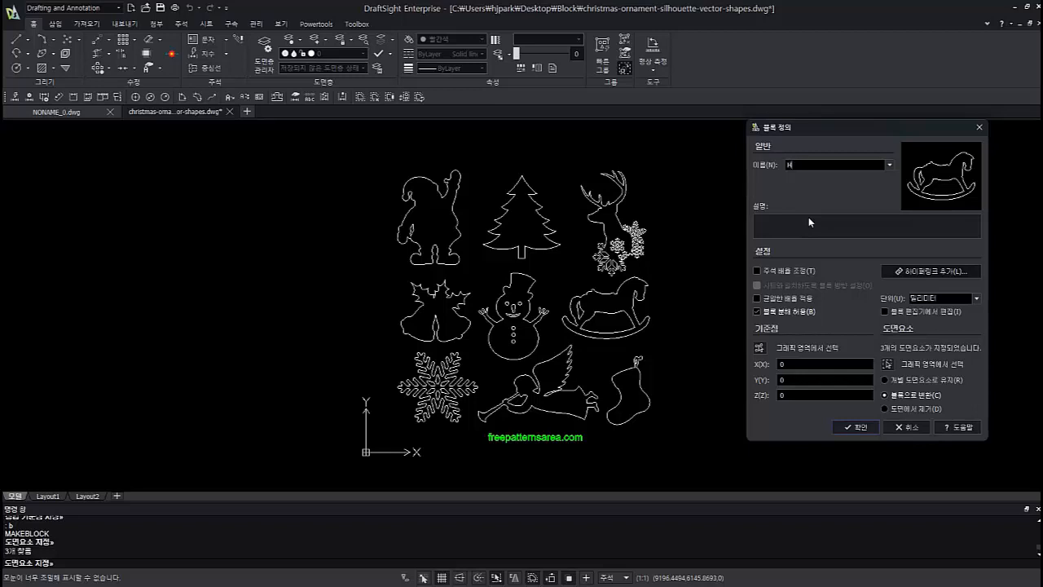
type("orse")
left_click(762, 347)
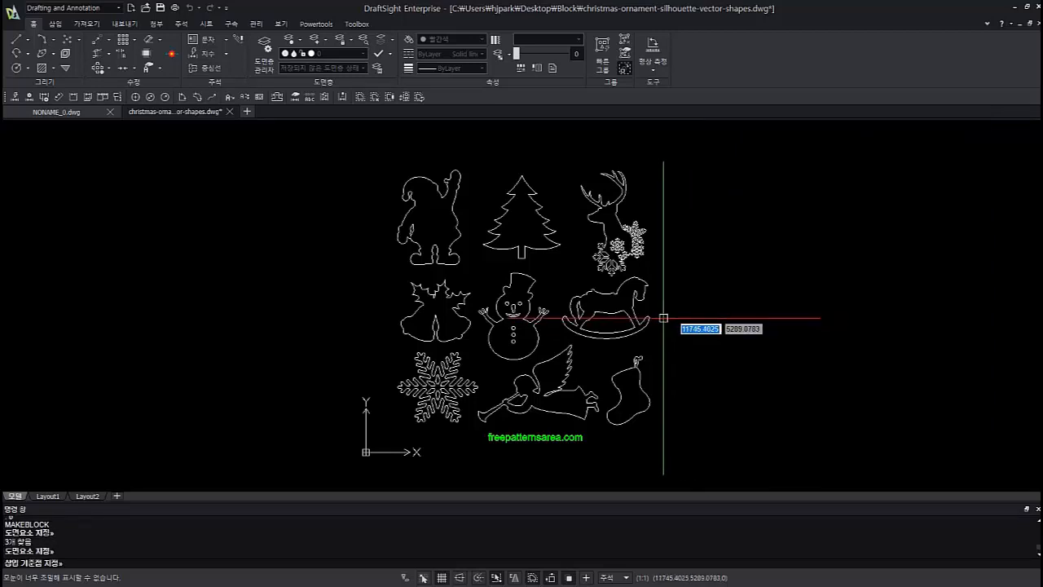
left_click(613, 304)
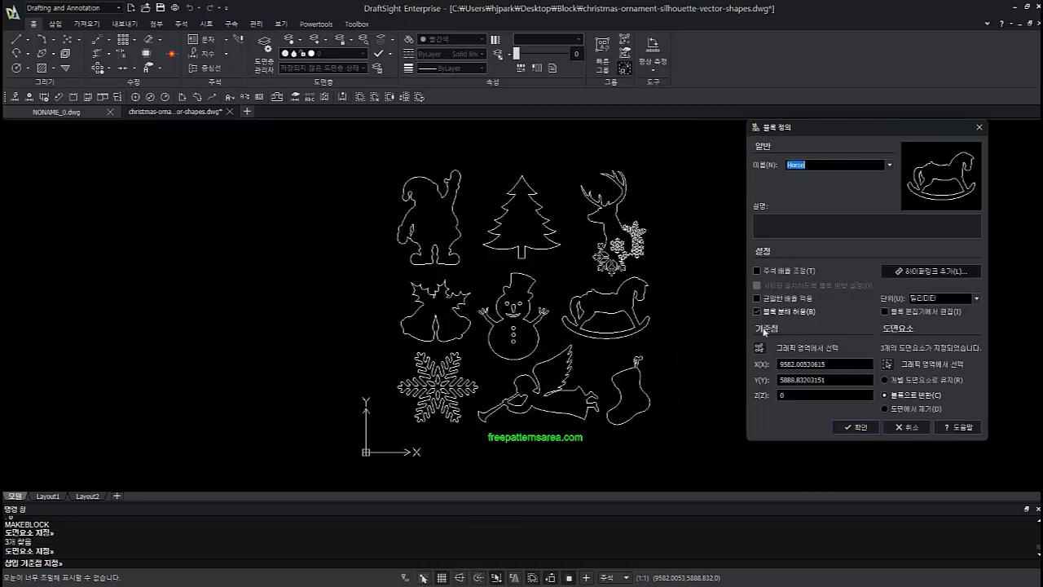
left_click(852, 424)
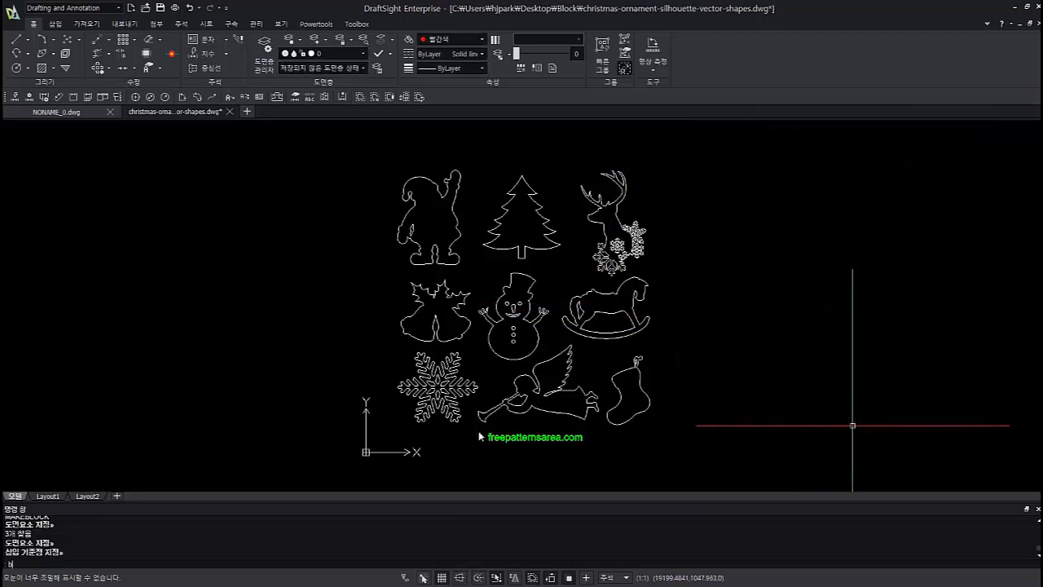
Define a block named "Snow" from all the large snowflake's shapes, with its base point at the snowflake's centre
type("b")
key("Return")
left_click(886, 363)
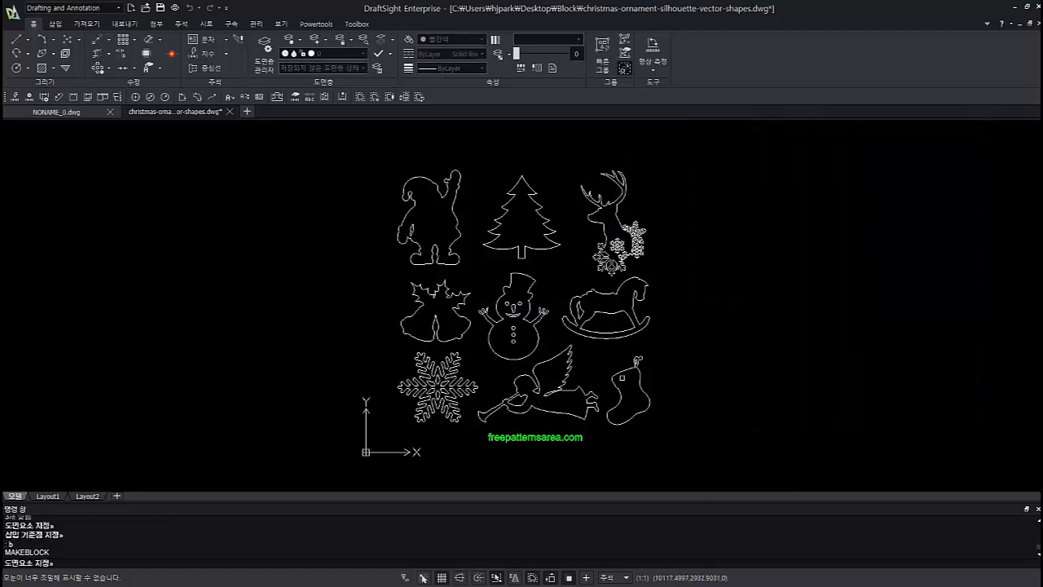
middle_click_drag(405, 314, 441, 267)
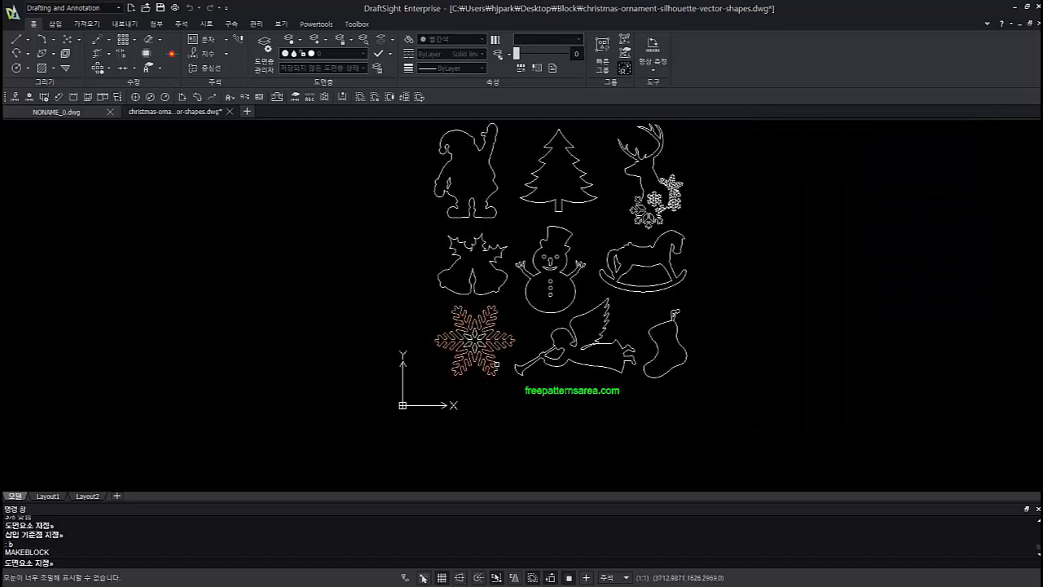
left_click(502, 373)
left_click(427, 312)
key("Return")
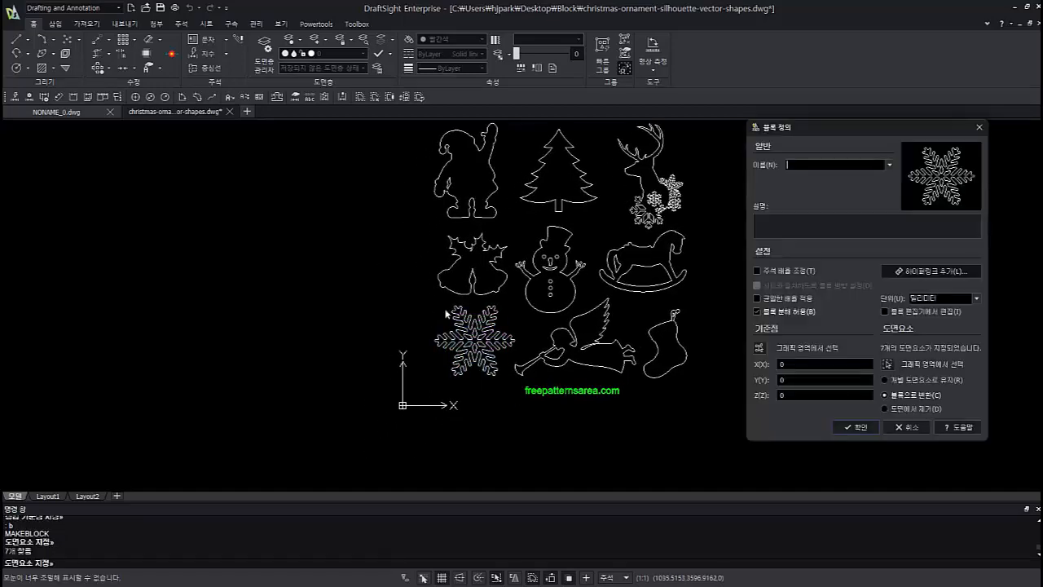
type("Snow")
key("Delete")
left_click(760, 348)
scroll(465, 348, "up", 5)
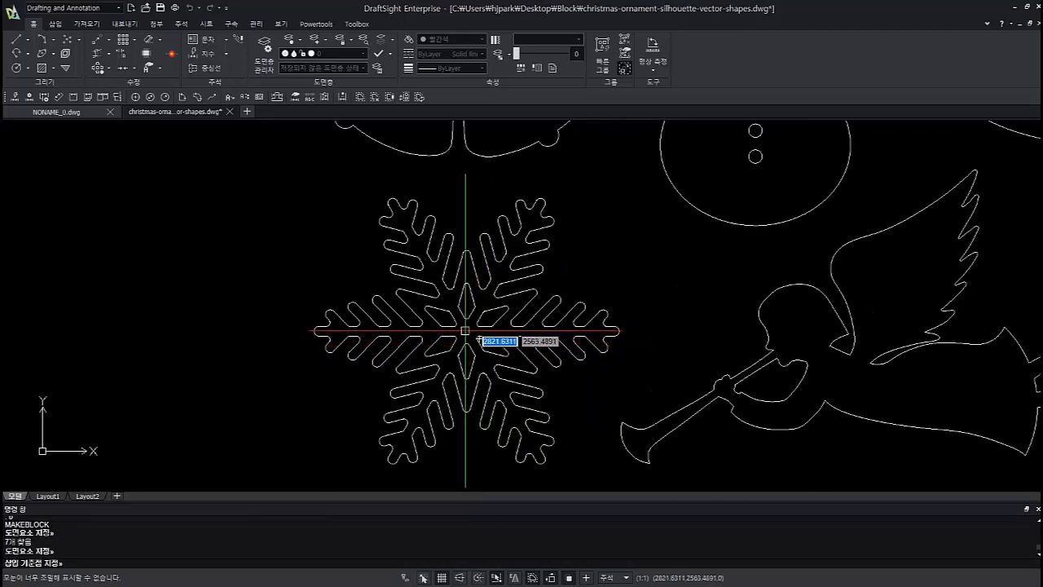
left_click(465, 332)
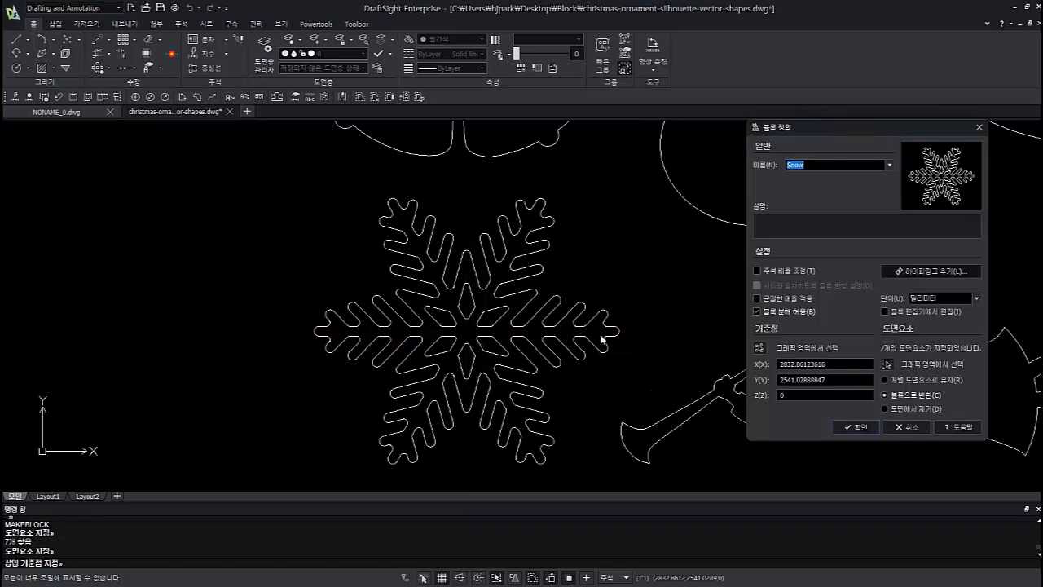
left_click(847, 427)
Define a block named "Angel" from the trumpeting angel's shapes, with its base point near the middle of the figure
scroll(733, 310, "down", 5)
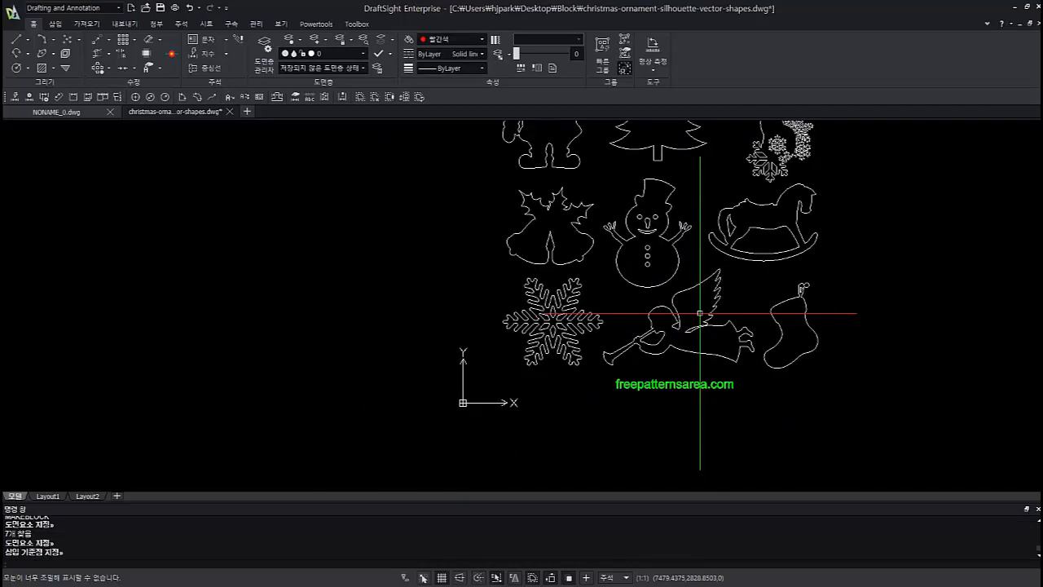
type("b")
key("Return")
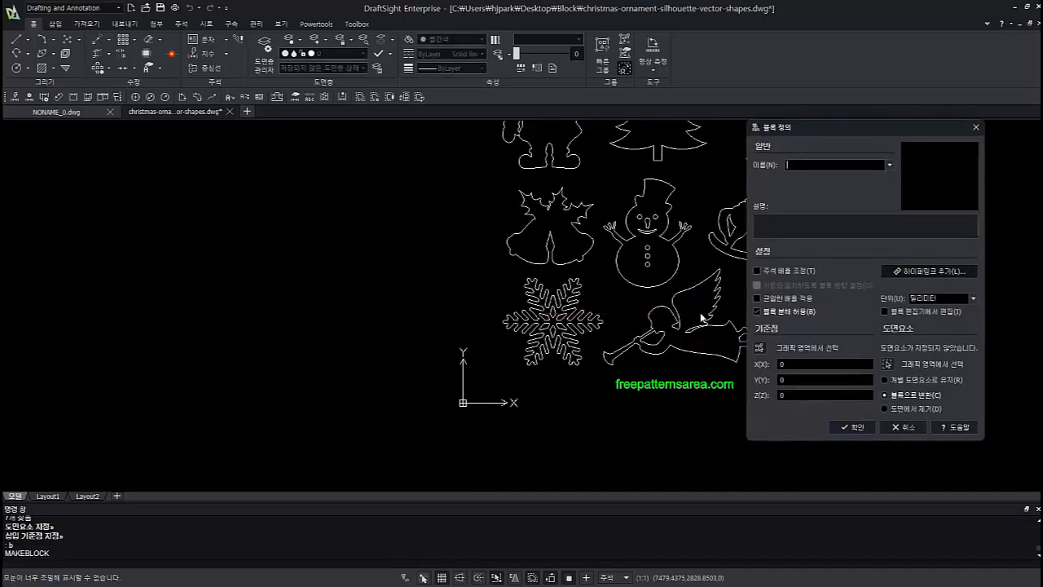
left_click(888, 365)
left_click(754, 371)
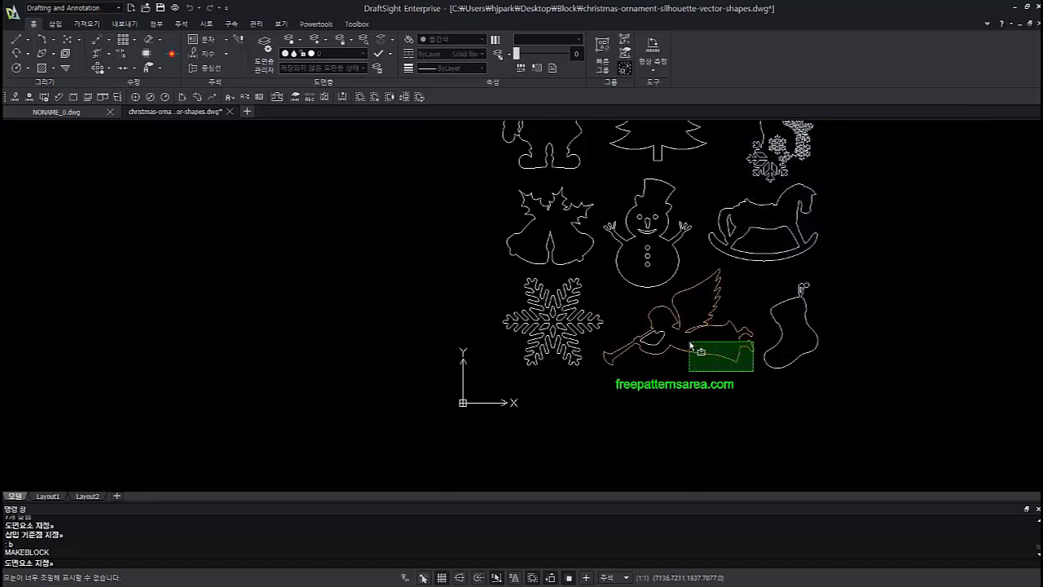
left_click(618, 303)
key("Return")
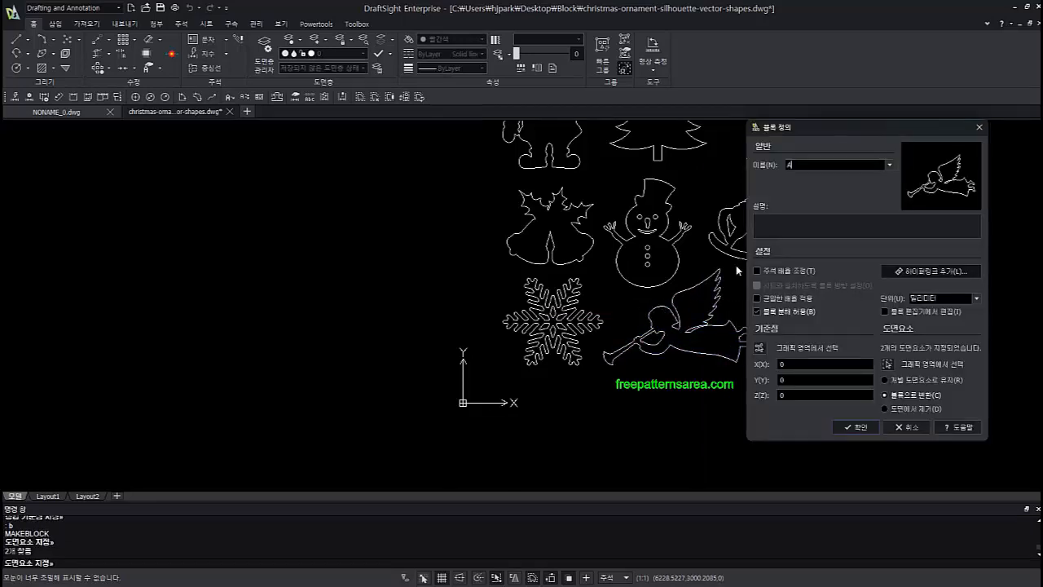
left_click(759, 347)
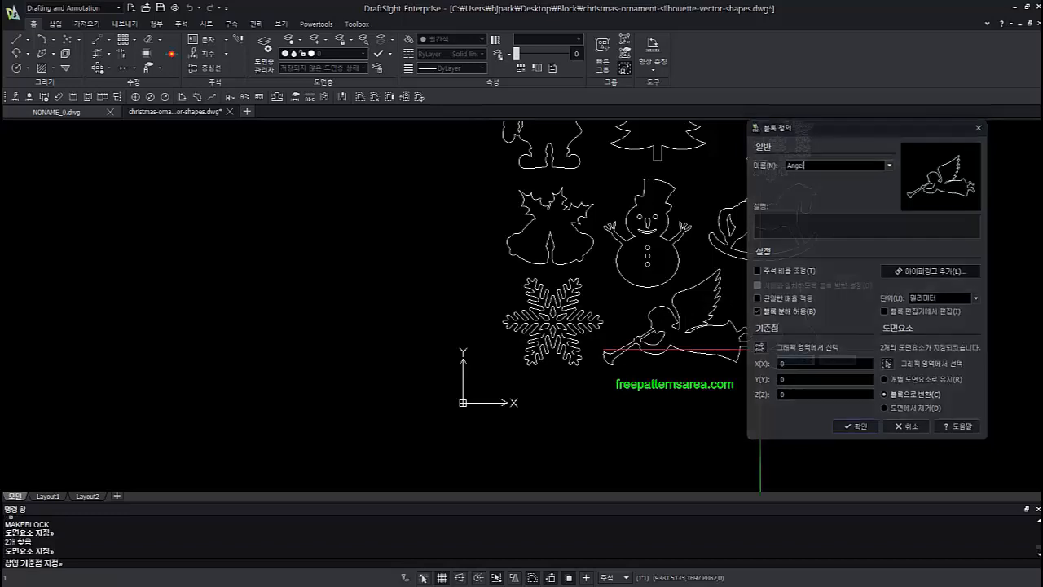
left_click(758, 334)
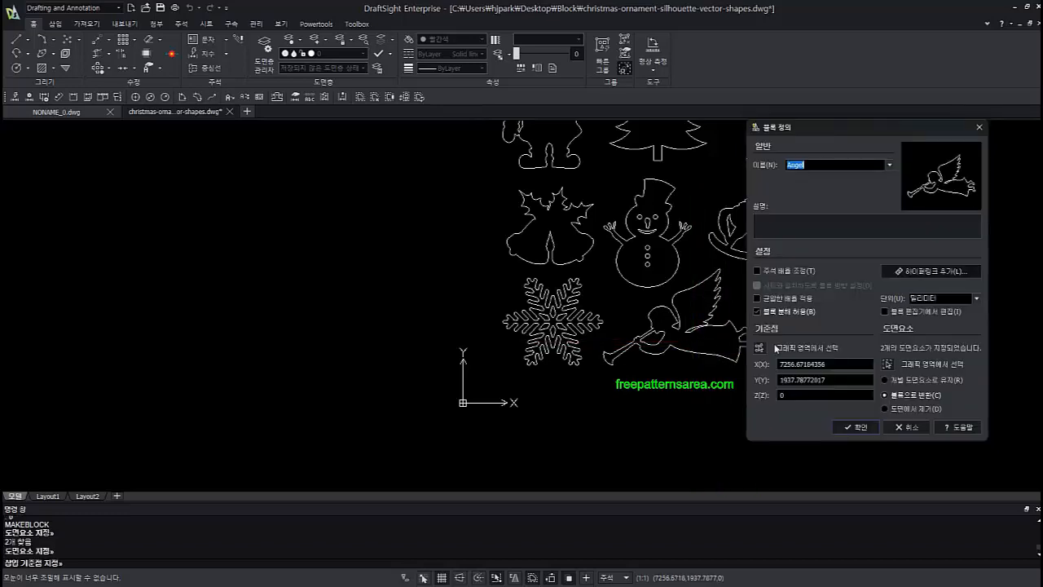
left_click(849, 427)
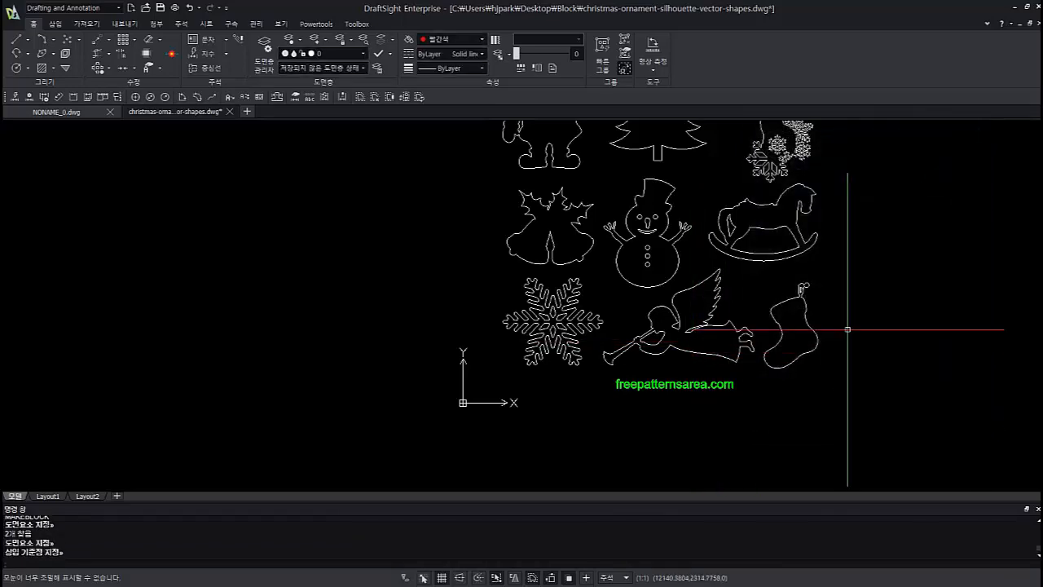
Define a block named "Socks" from the Christmas stocking's shapes, with its base point near the middle of the stocking
middle_click_drag(845, 325, 717, 331)
type("b")
key("Return")
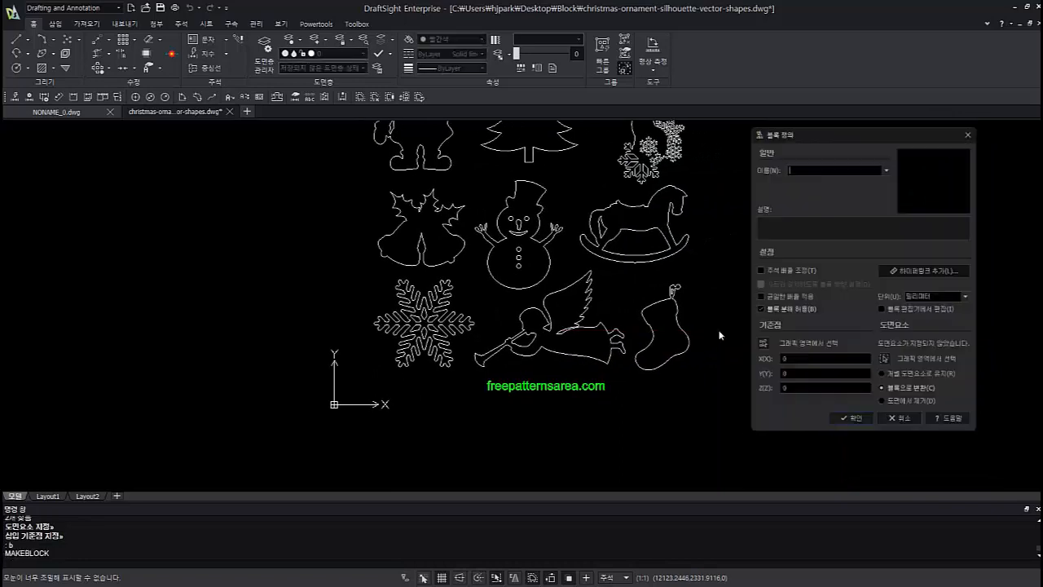
left_click(887, 363)
left_click(750, 398)
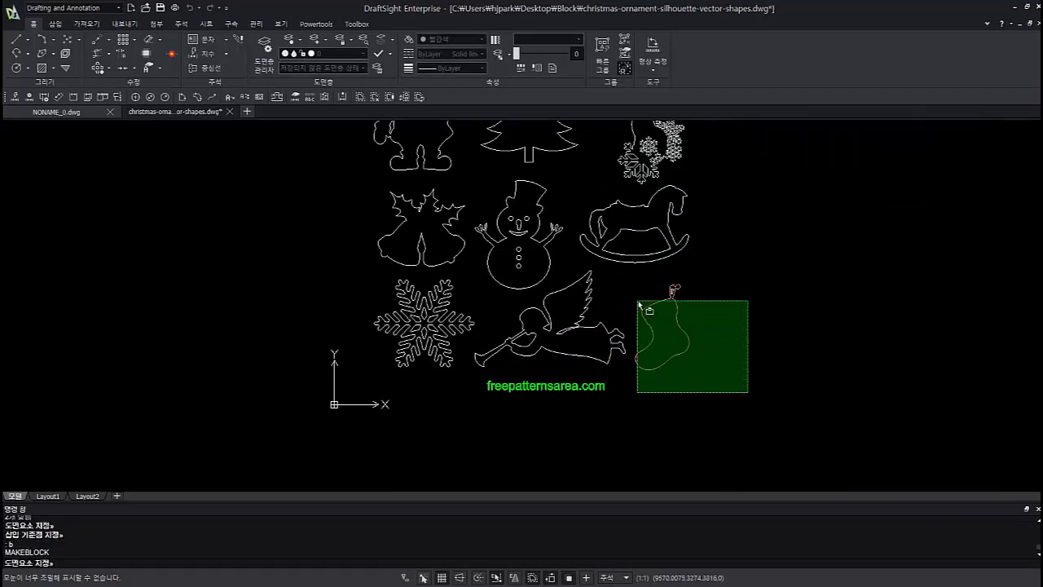
left_click(634, 283)
key("Return")
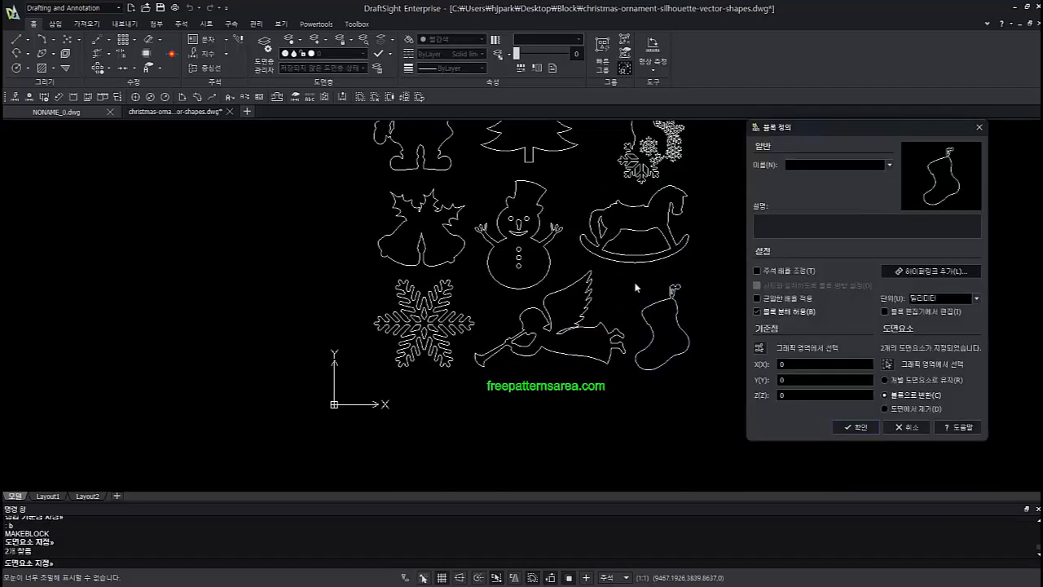
type("Socks")
left_click(760, 348)
left_click(663, 342)
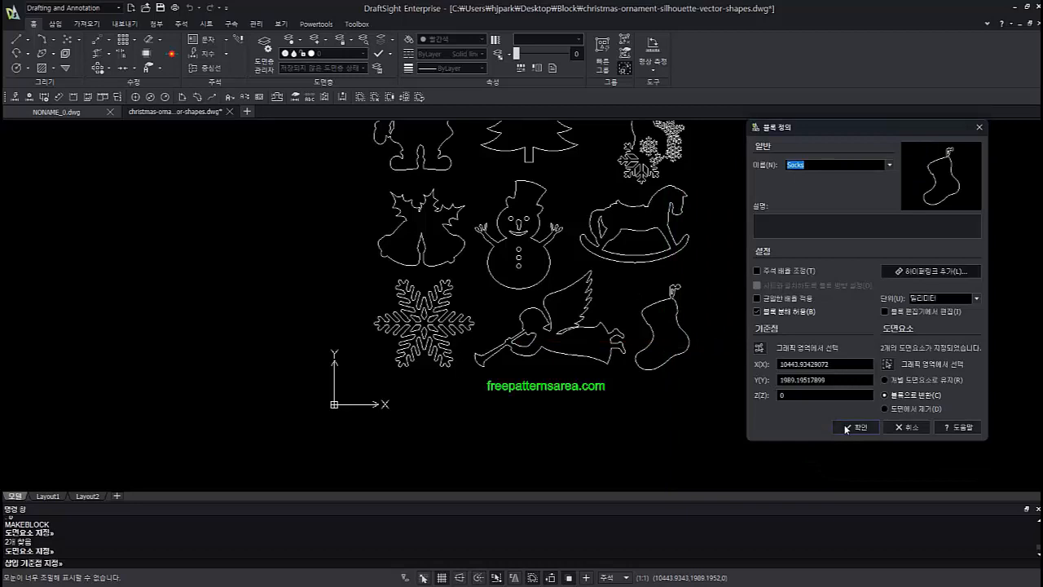
left_click(845, 427)
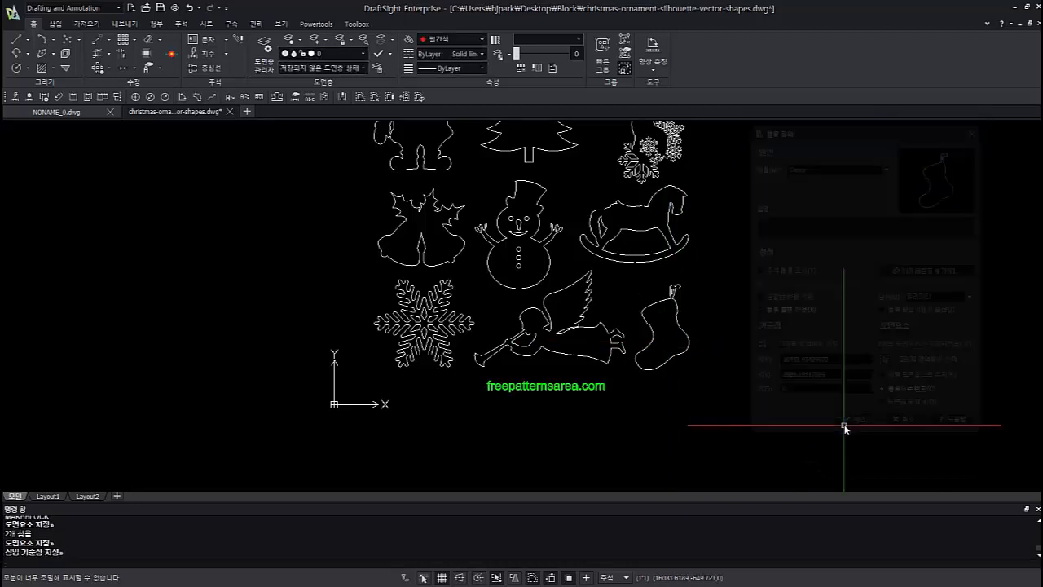
Start a WBLOCK export that uses the existing block "Angel" as its source
left_click(739, 284)
type("z")
key("space")
type("a")
key("space")
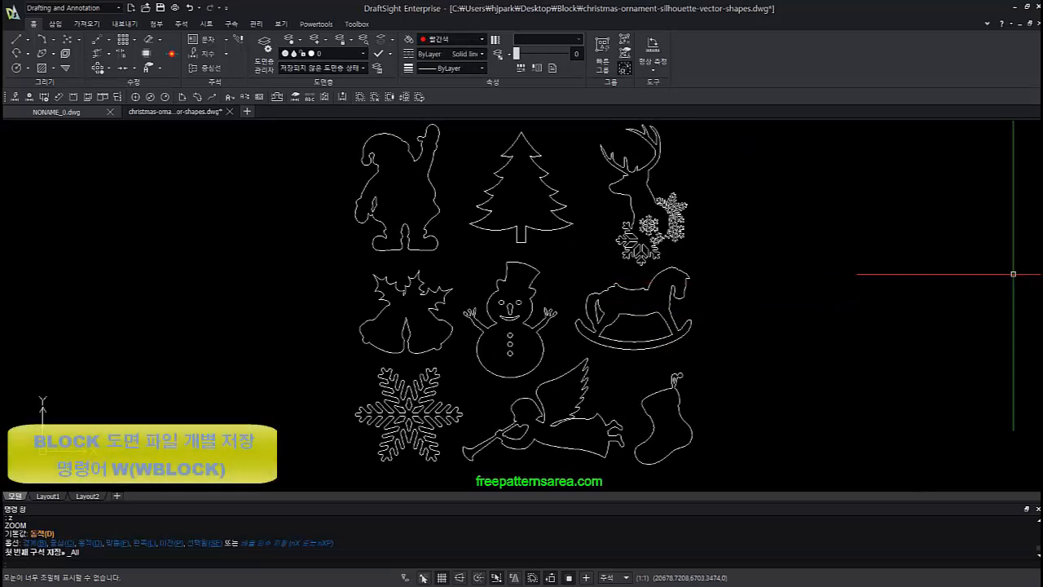
type("wblock")
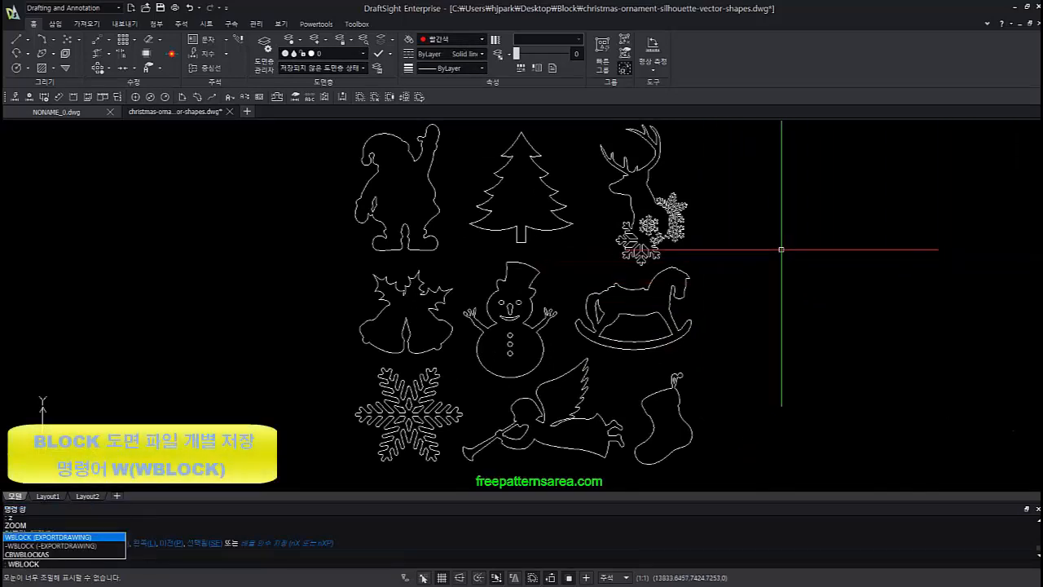
key("Return")
left_click_drag(540, 176, 636, 169)
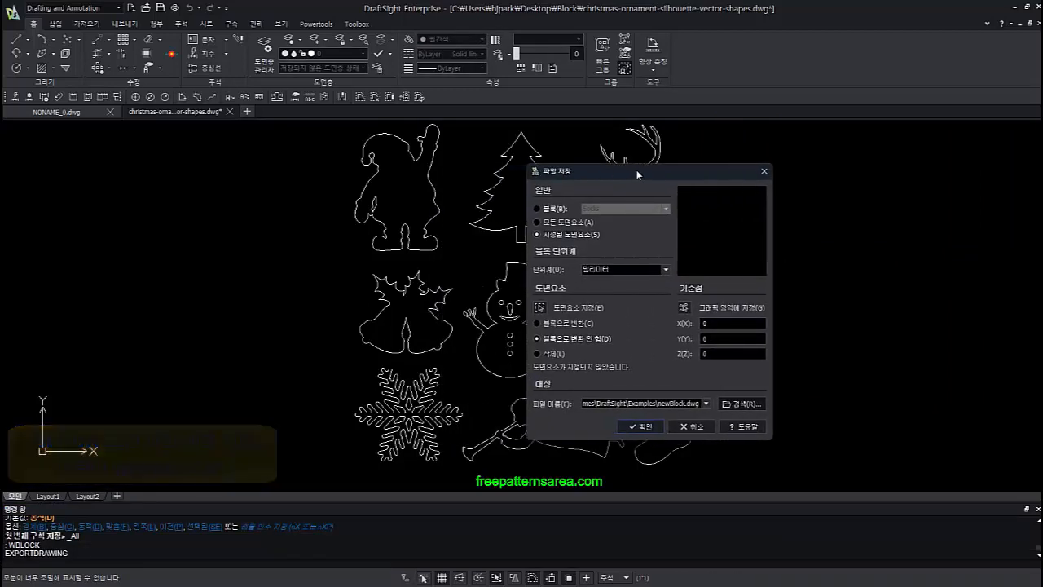
left_click(559, 209)
left_click(612, 210)
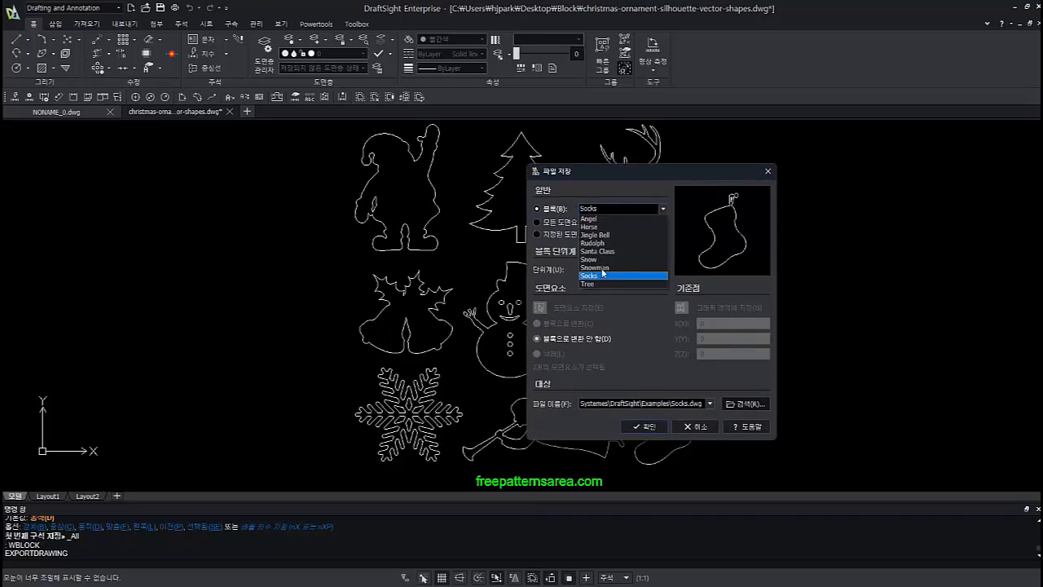
left_click(608, 218)
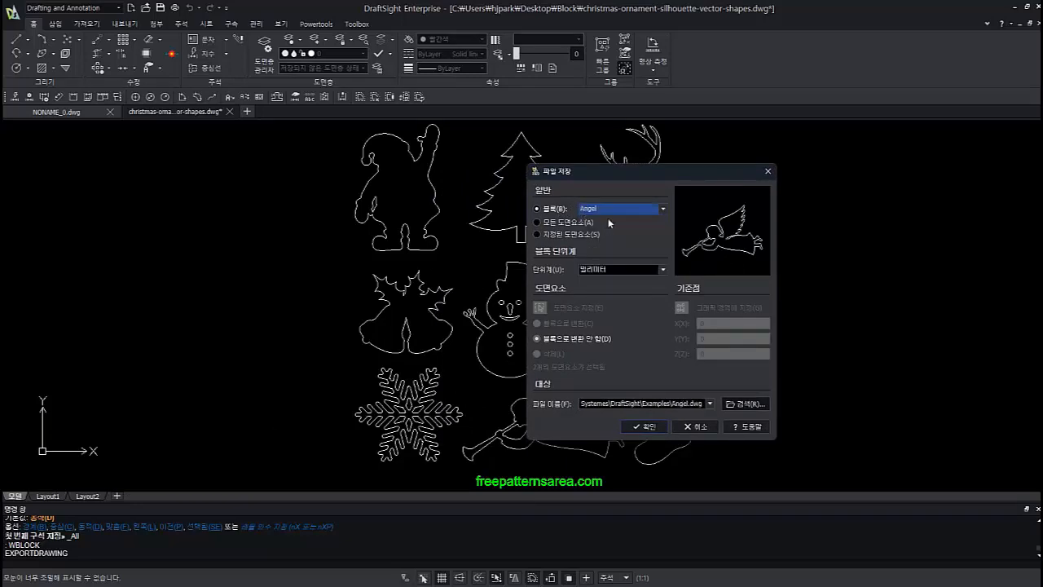
Export the block as Angel.dwg in R2018 format to the Block folder on the desktop
left_click(734, 403)
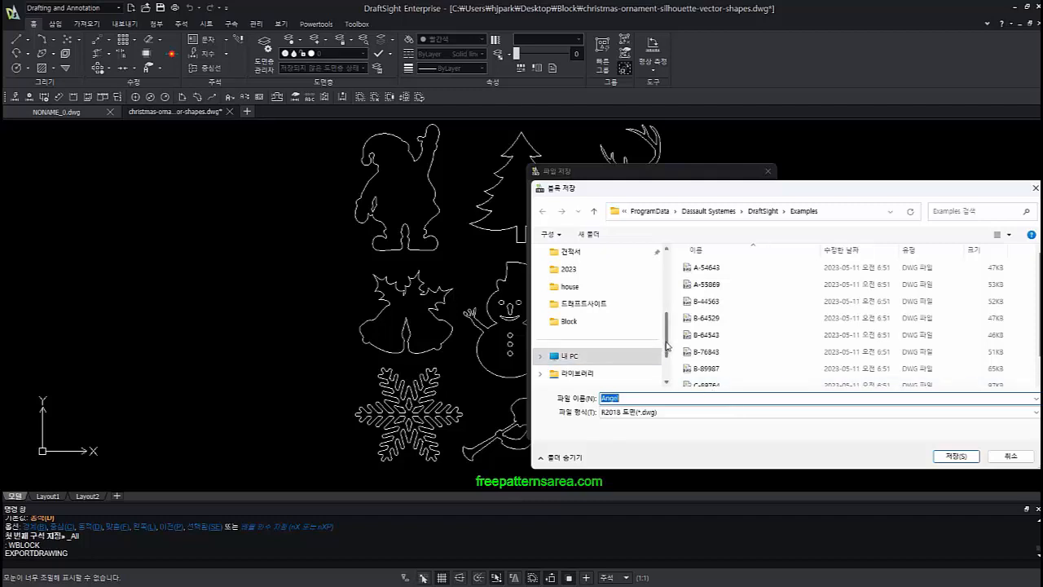
scroll(628, 354, "up", 1)
left_click(628, 355)
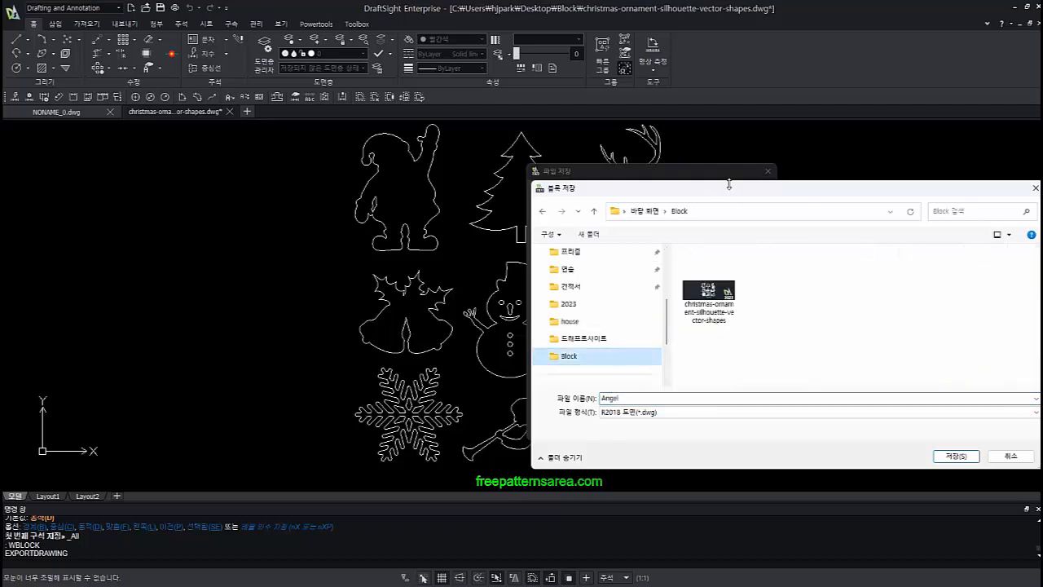
left_click_drag(730, 188, 559, 154)
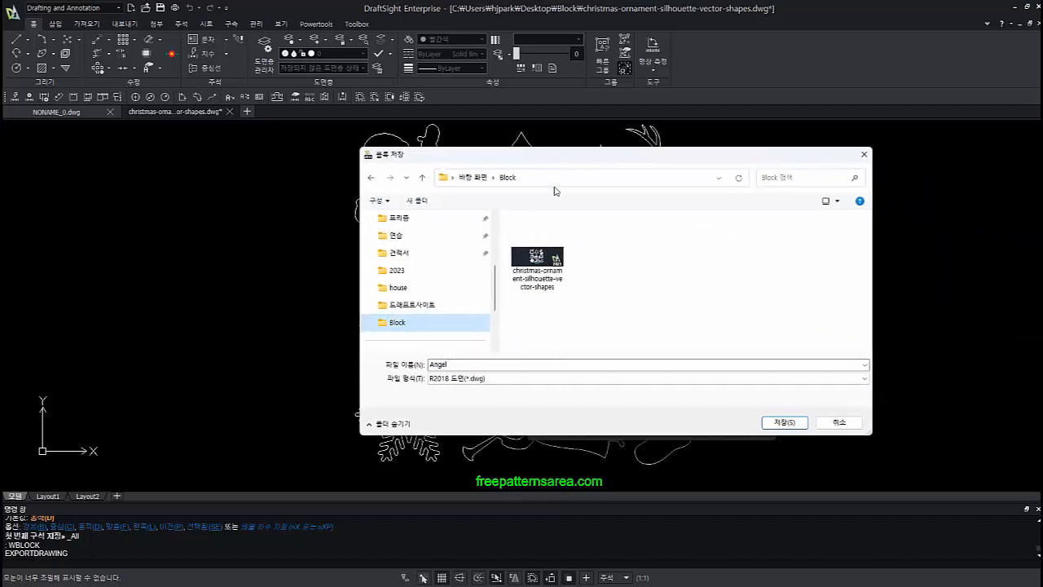
left_click(784, 422)
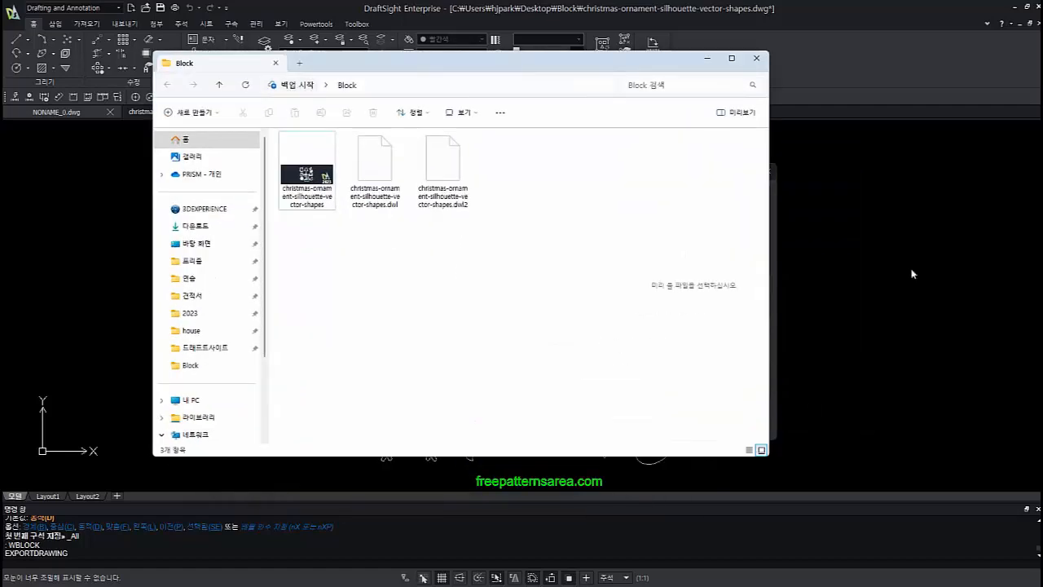
left_click_drag(620, 67, 1042, 73)
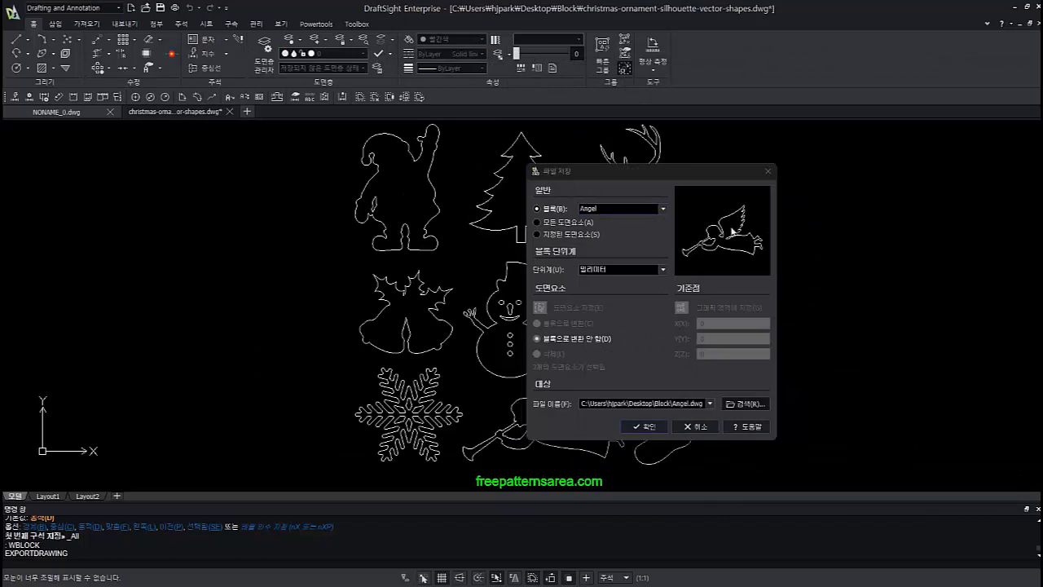
left_click(643, 426)
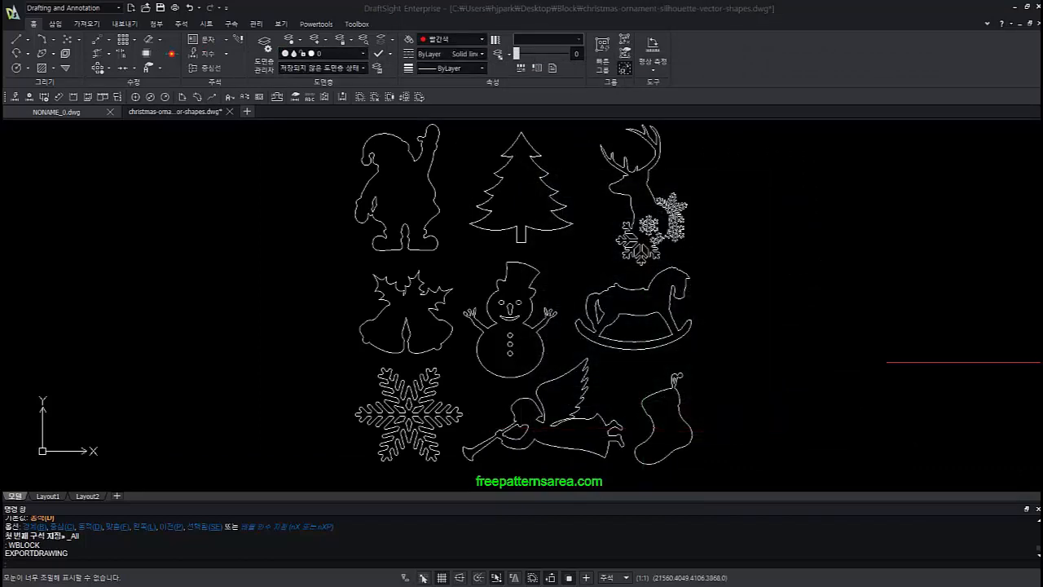
Preview the exported Angel drawing in the Block folder in File Explorer, then return to the ornament drawing
left_click_drag(1042, 112, 676, 112)
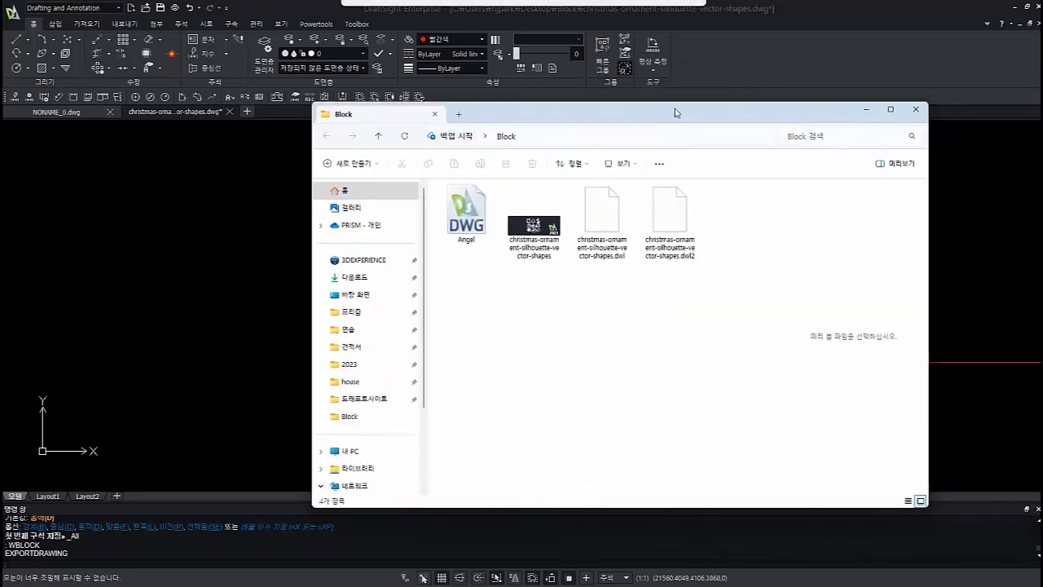
left_click(464, 214)
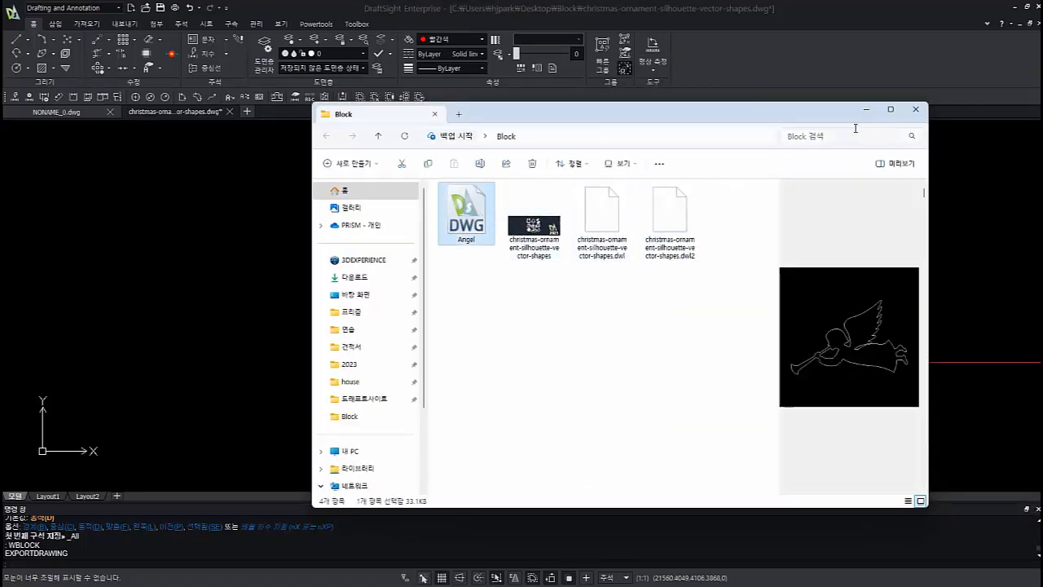
left_click(866, 108)
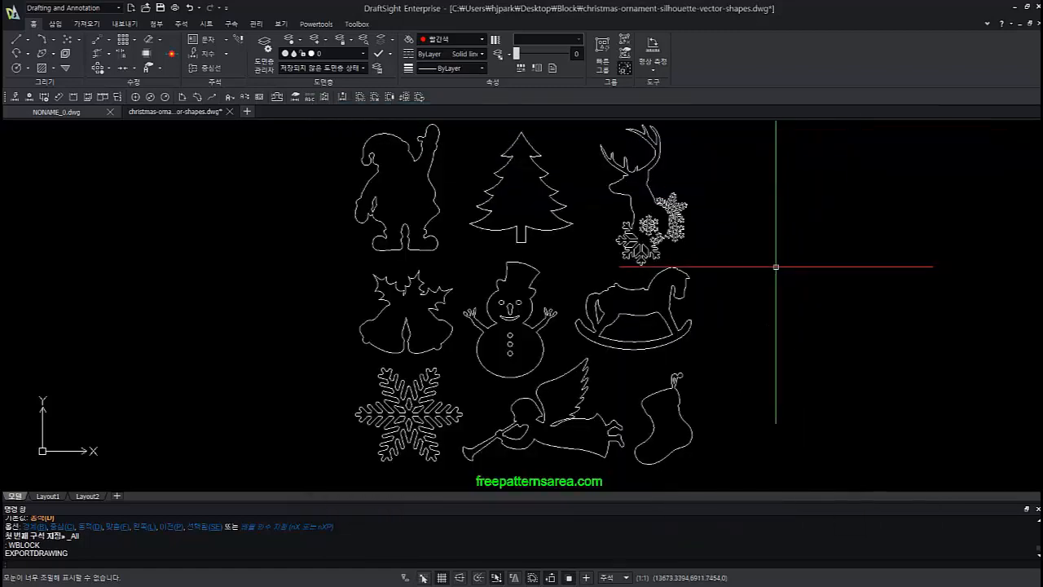
Start a WBLOCK export of specified entities and set its base point just below and right of the Christmas stocking
middle_click_drag(570, 265, 606, 274)
scroll(606, 273, "down", 2)
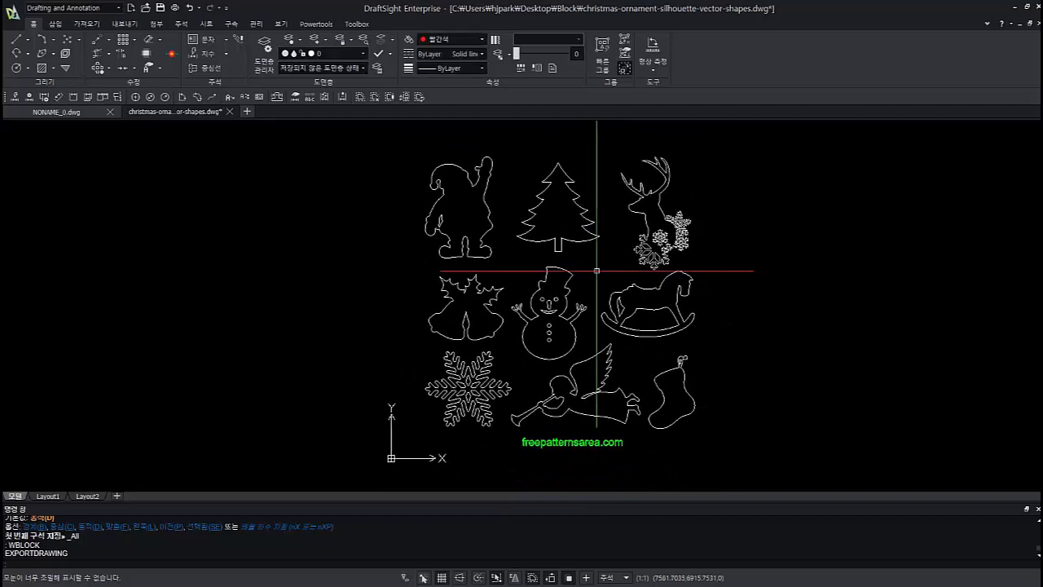
type("w")
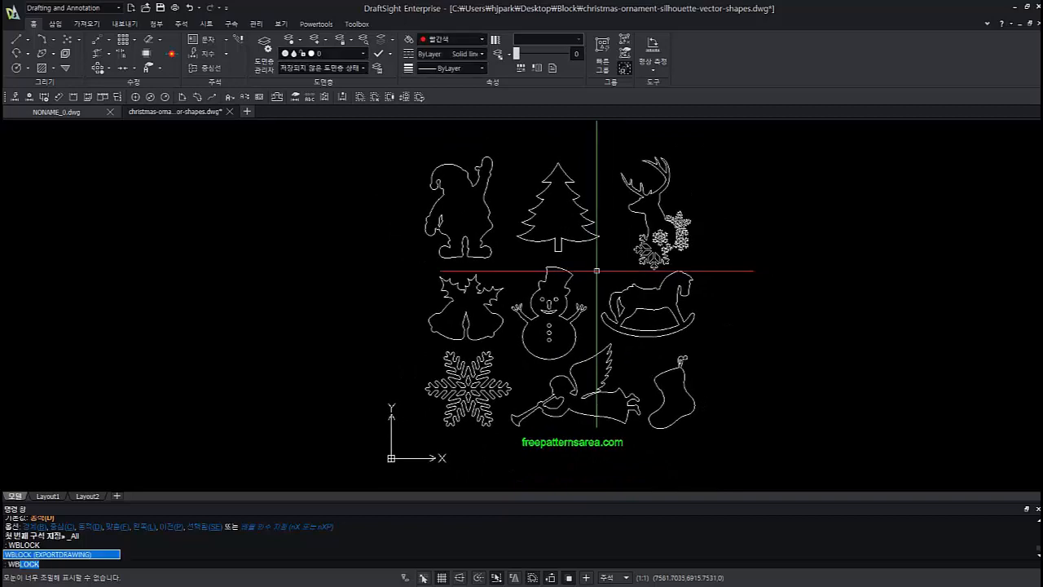
key("Return")
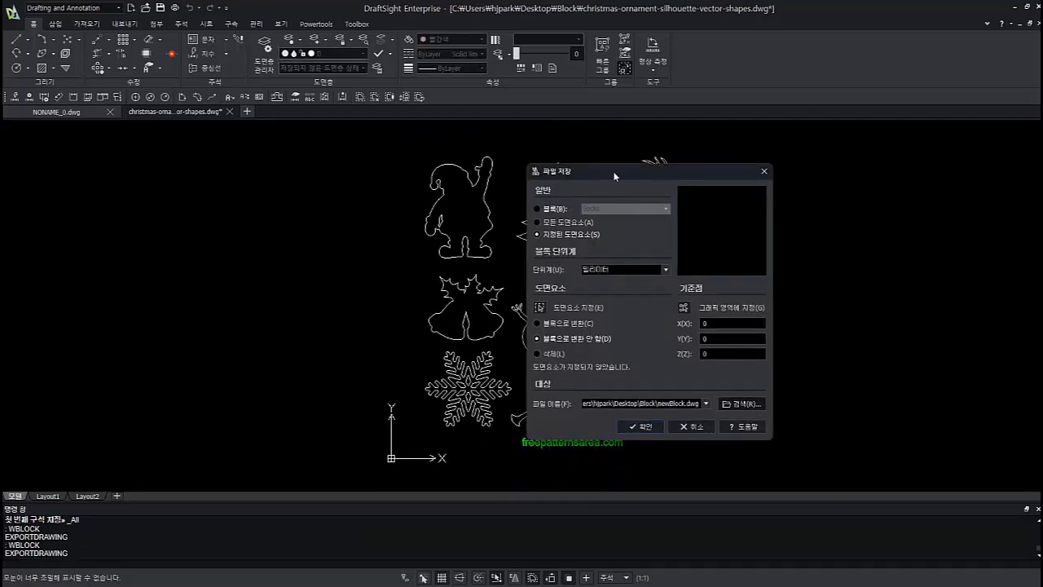
mouse_move(615, 176)
left_mouse_down()
mouse_move(784, 173)
mouse_move(803, 187)
left_mouse_up()
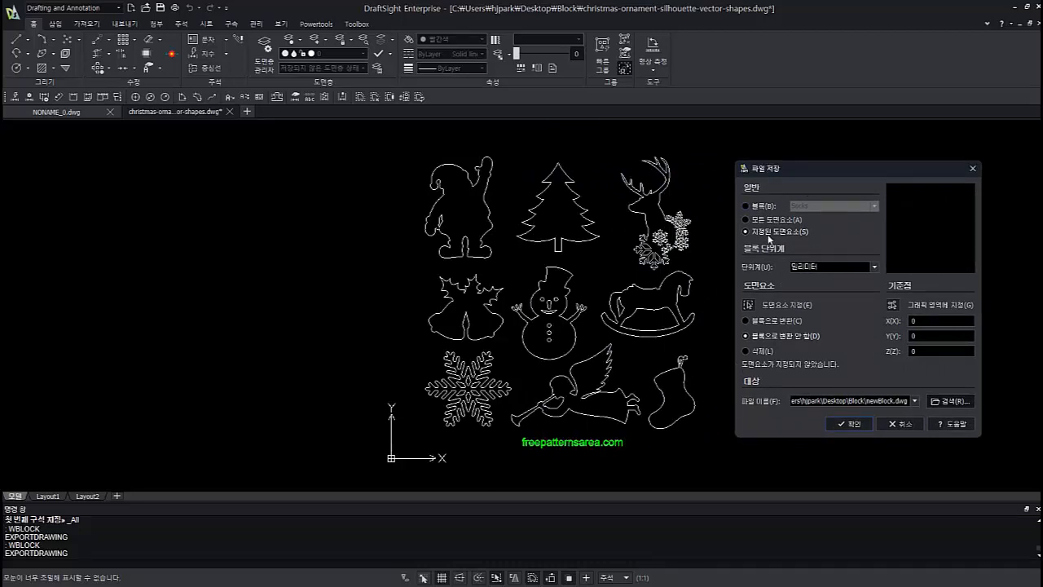
left_click(892, 304)
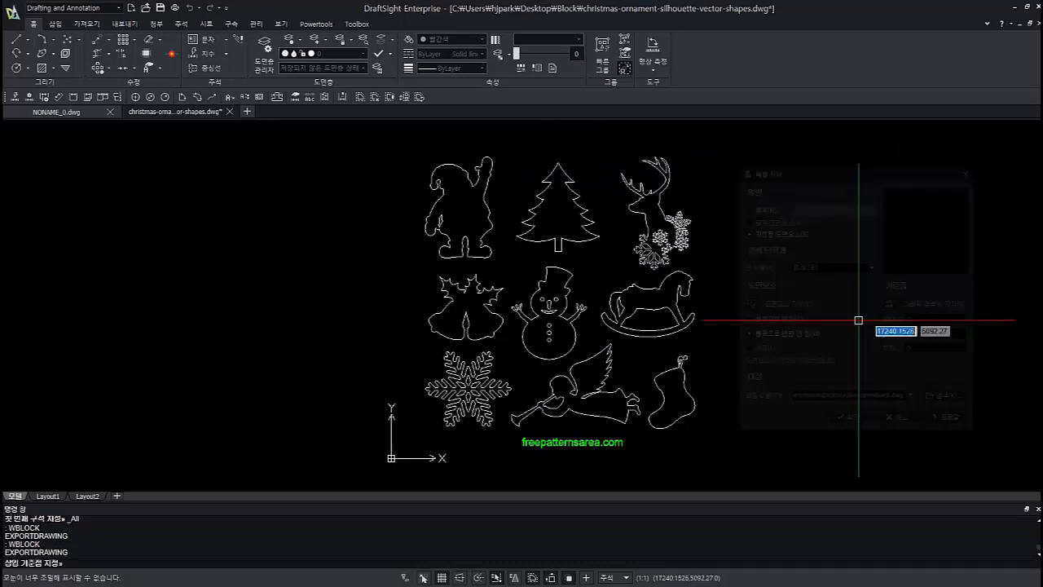
middle_click_drag(690, 403, 704, 308)
left_click(728, 338)
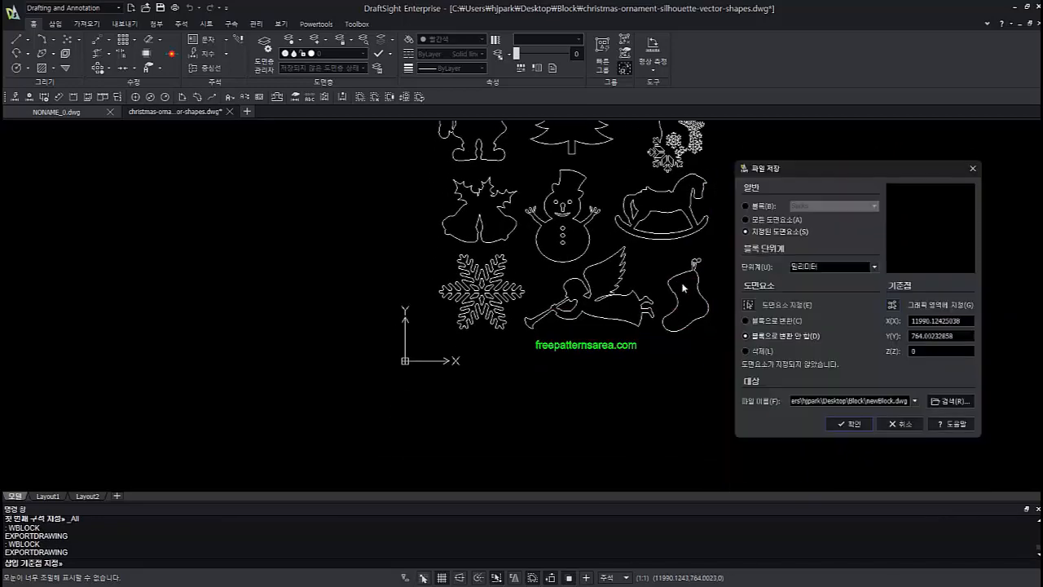
Choose the Christmas stocking as the entity to export and write it to newBlock.dwg in the Block folder
left_click(747, 306)
left_click(718, 338)
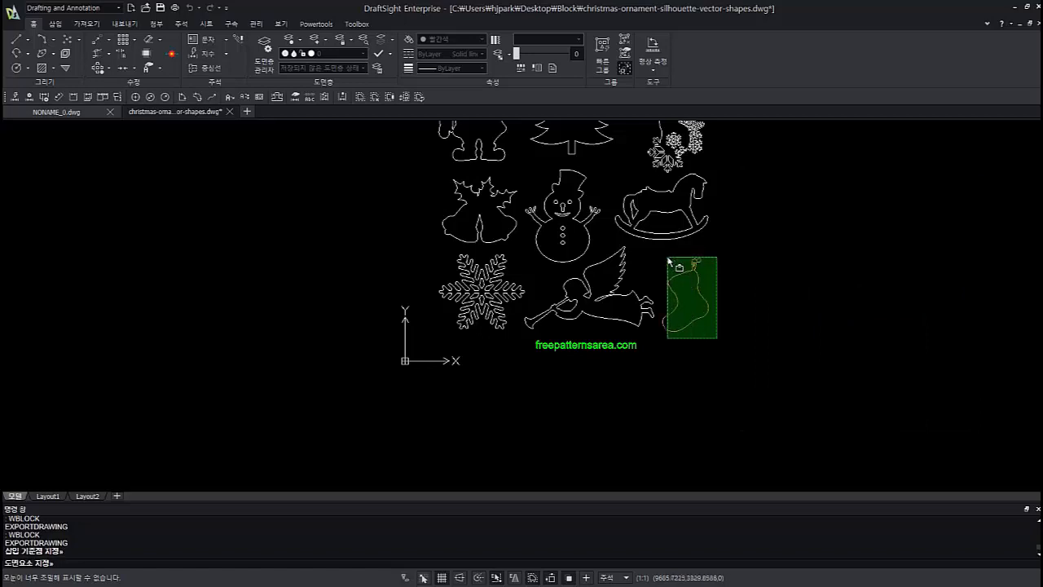
left_click(666, 256)
key("Return")
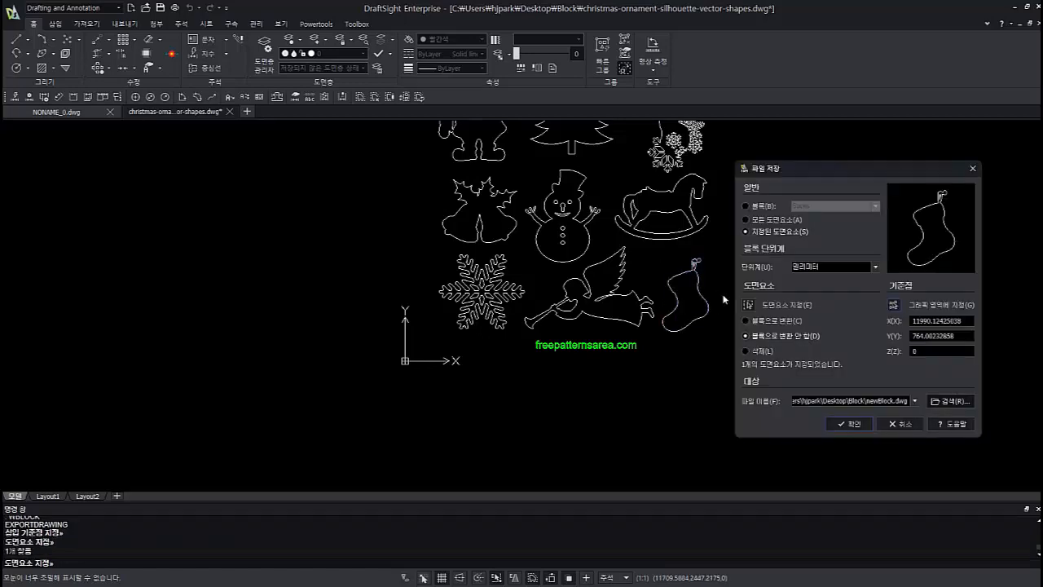
left_click(942, 403)
left_click(849, 424)
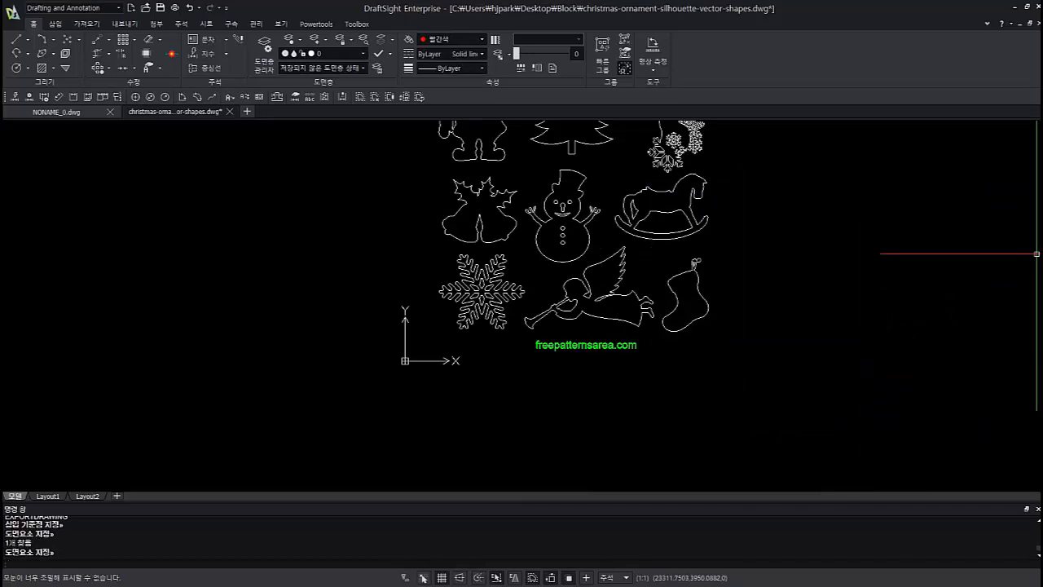
middle_click_drag(719, 265, 703, 278)
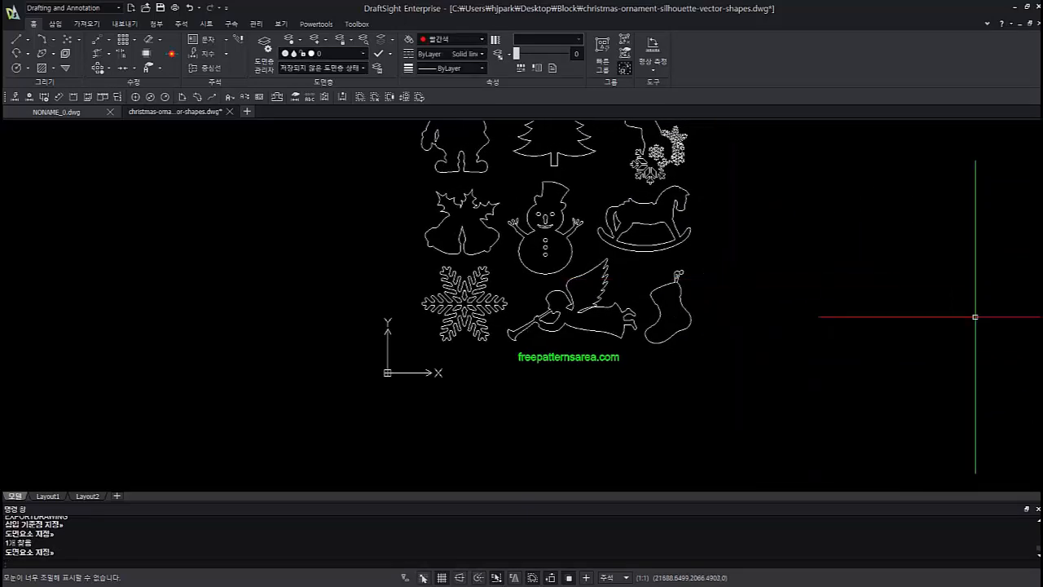
Rename newBlock.dwg to Socks in the Block folder in File Explorer, and return to the ornament drawing
key("Return")
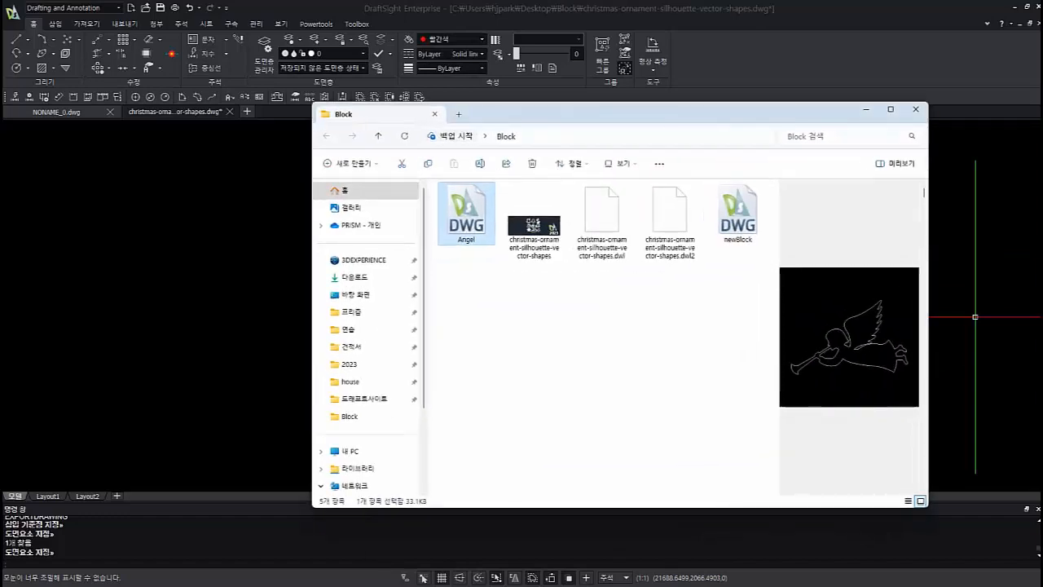
left_click(732, 230)
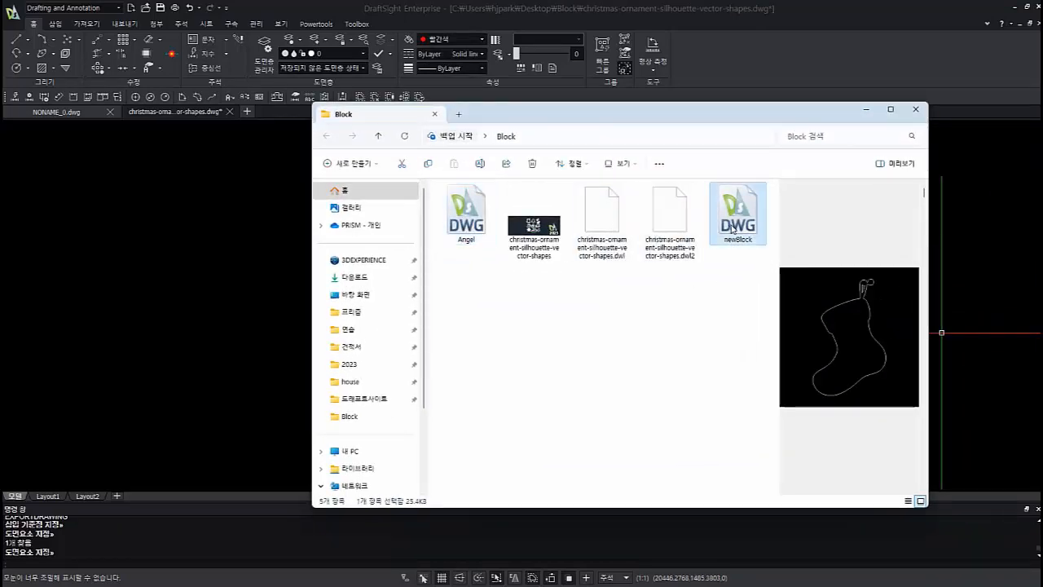
right_click(740, 216)
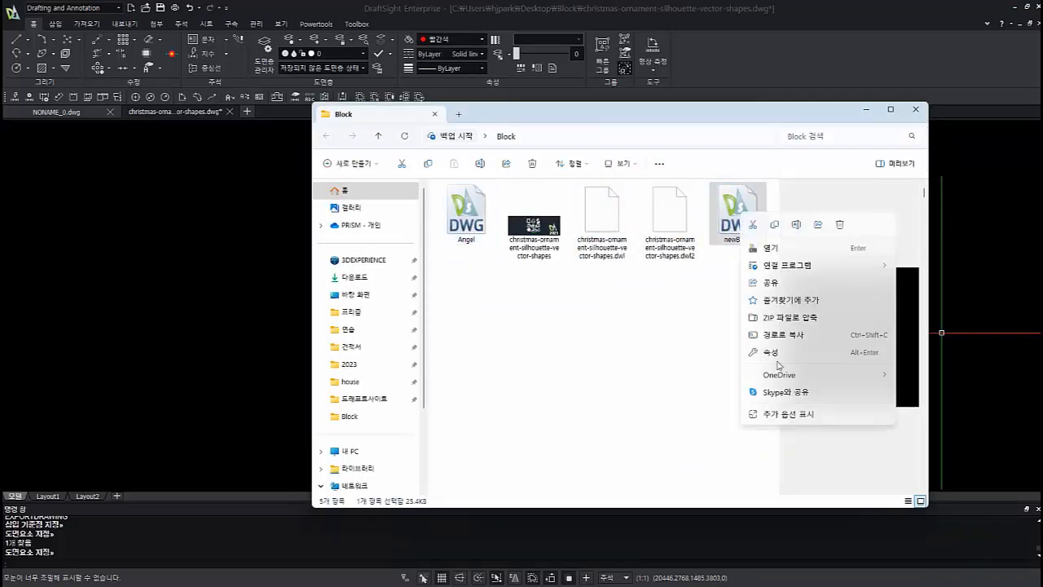
left_click(774, 390)
left_click(782, 470)
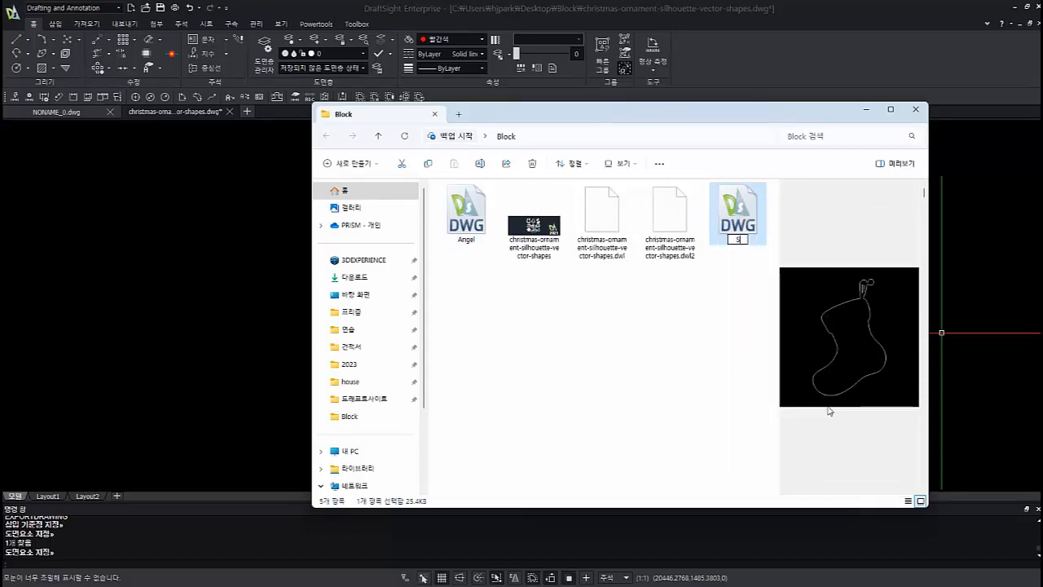
left_click(708, 317)
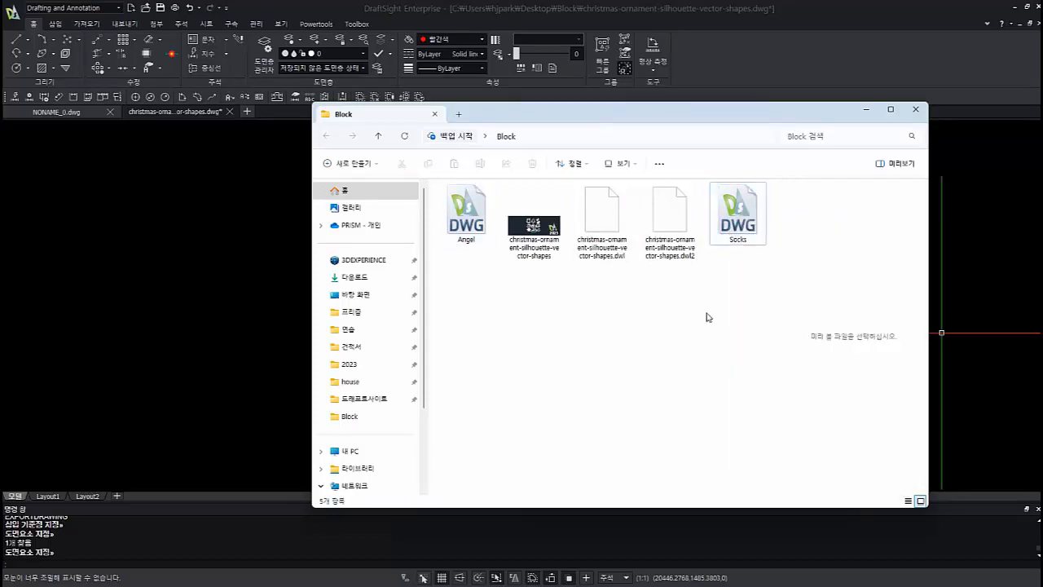
left_click(866, 110)
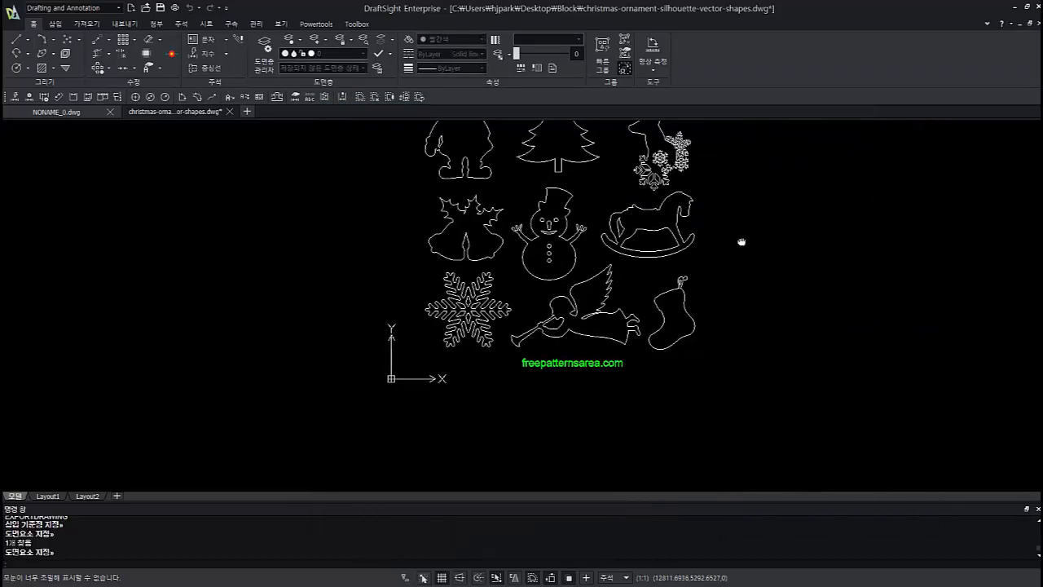
Save the ornament silhouette drawing and close it
scroll(740, 261, "up", 3)
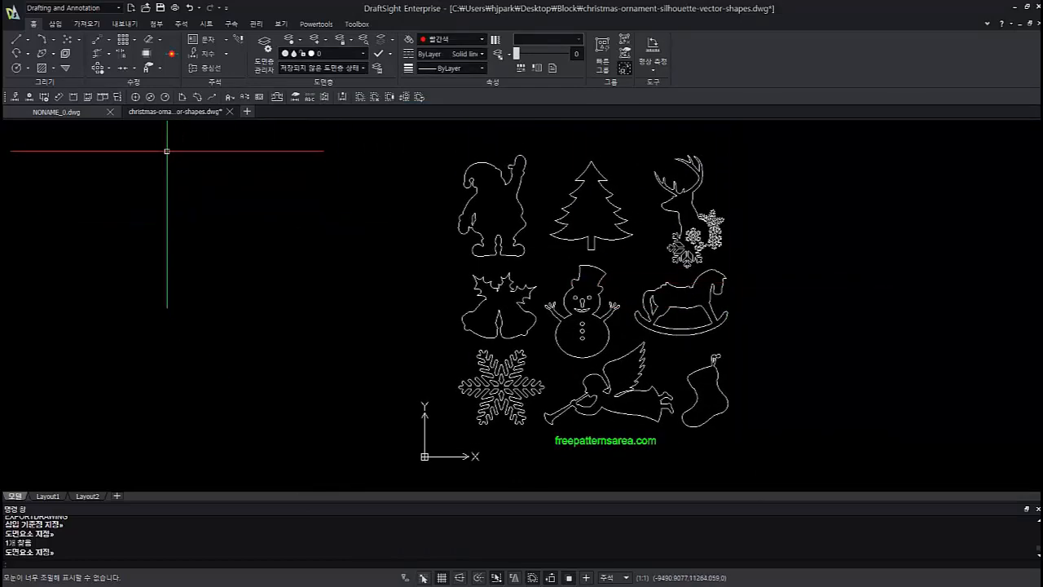
left_click(161, 9)
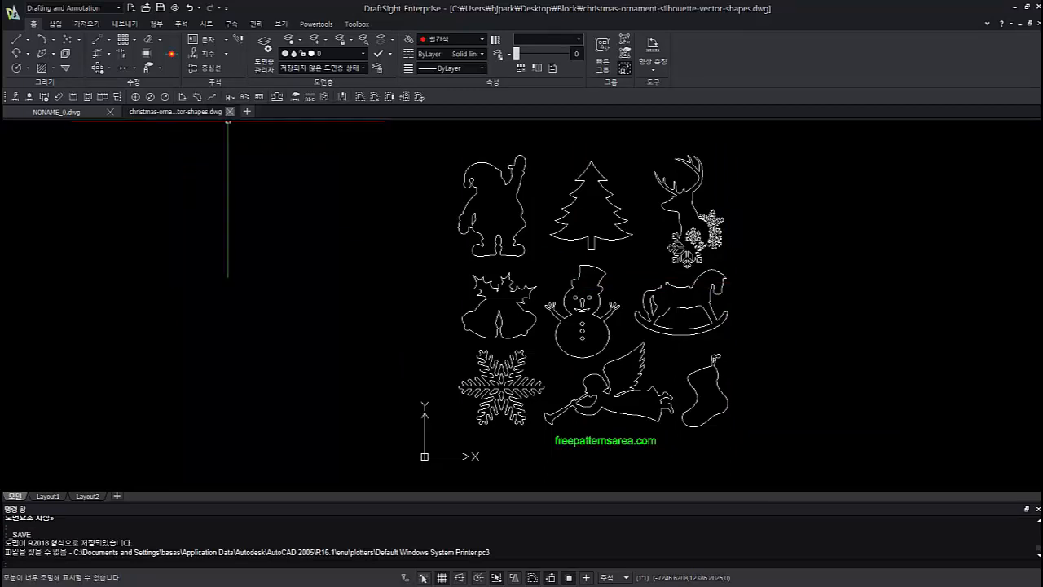
left_click(230, 111)
Open Design Resources and browse to the christmas-ornament-silhouette-vector-shapes drawing in the desktop's Block folder
key("ctrl+2")
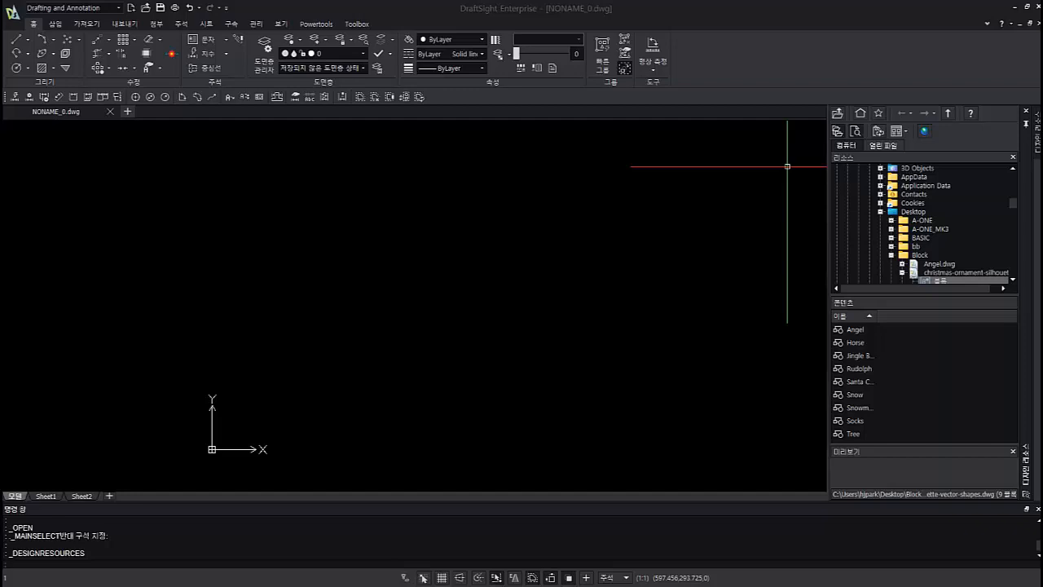
scroll(924, 202, "up", 3)
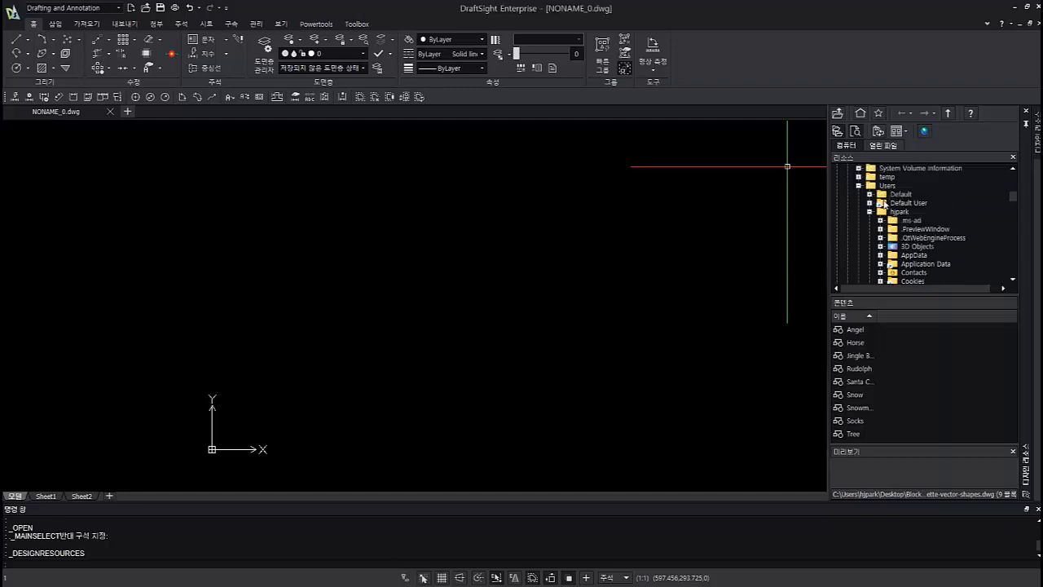
scroll(885, 204, "down", 3)
left_click(908, 212)
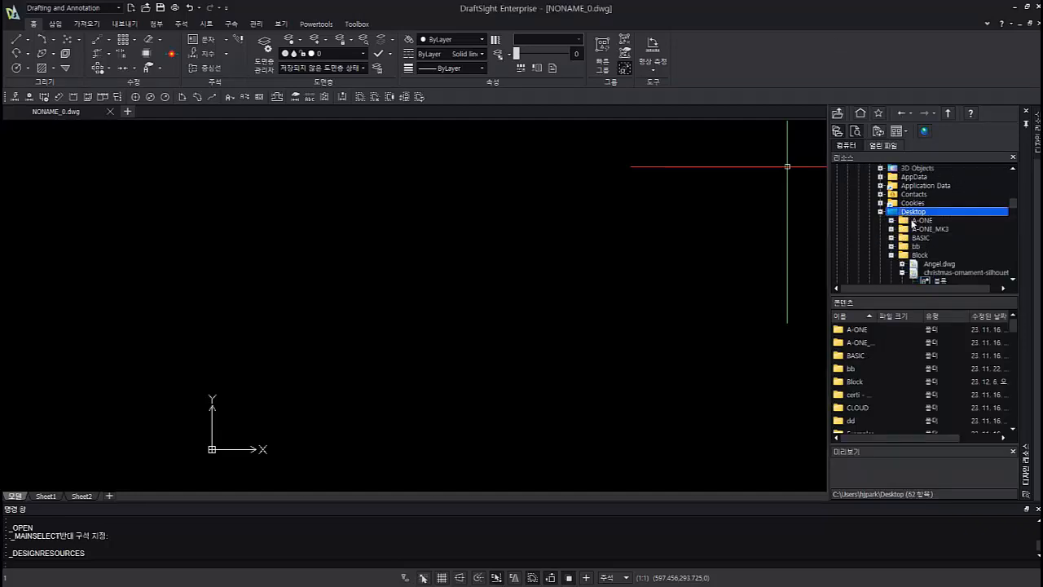
scroll(913, 224, "down", 1)
left_click(918, 227)
scroll(925, 231, "down", 1)
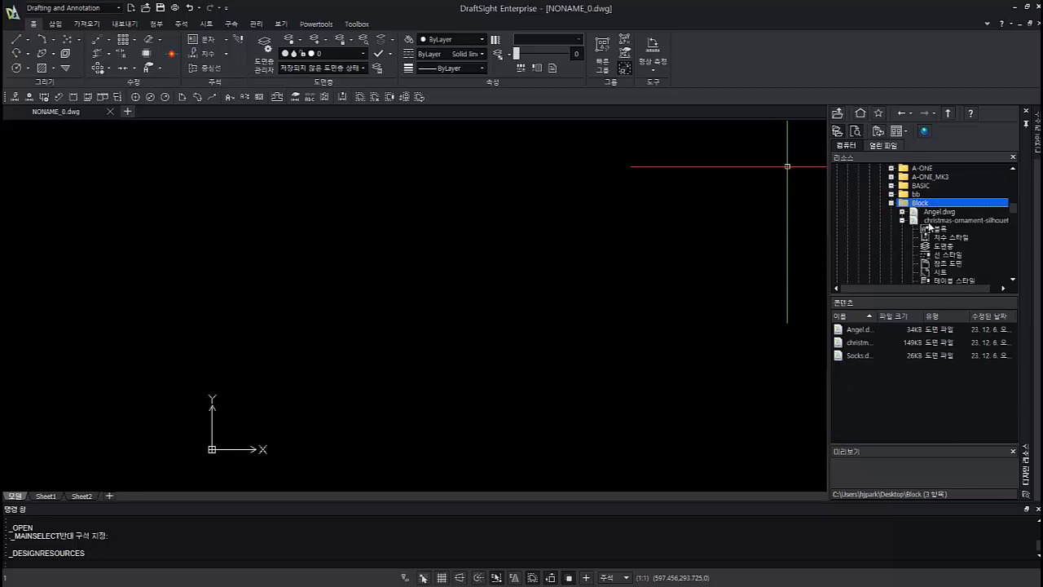
left_click(929, 221)
scroll(934, 218, "down", 1)
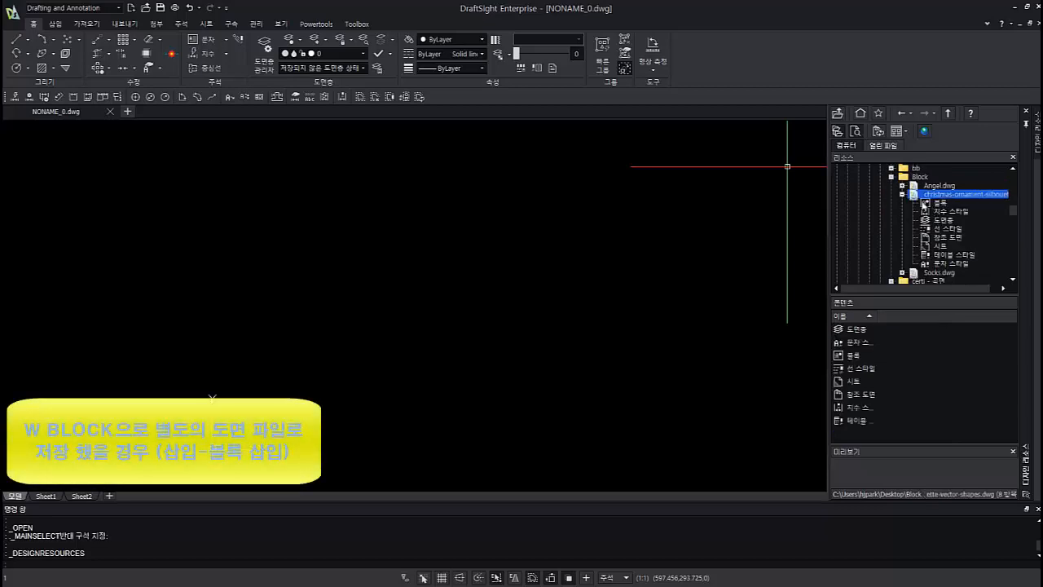
Check the block definitions stored in Angel.dwg, with the ornament drawing's contents collapsed
left_click(903, 194)
left_click(920, 186)
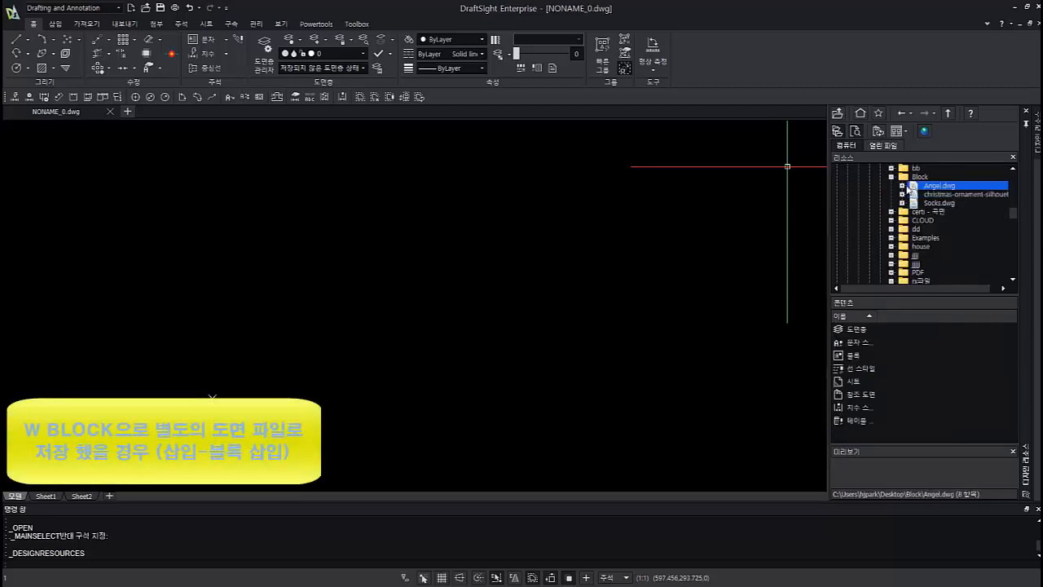
left_click(901, 187)
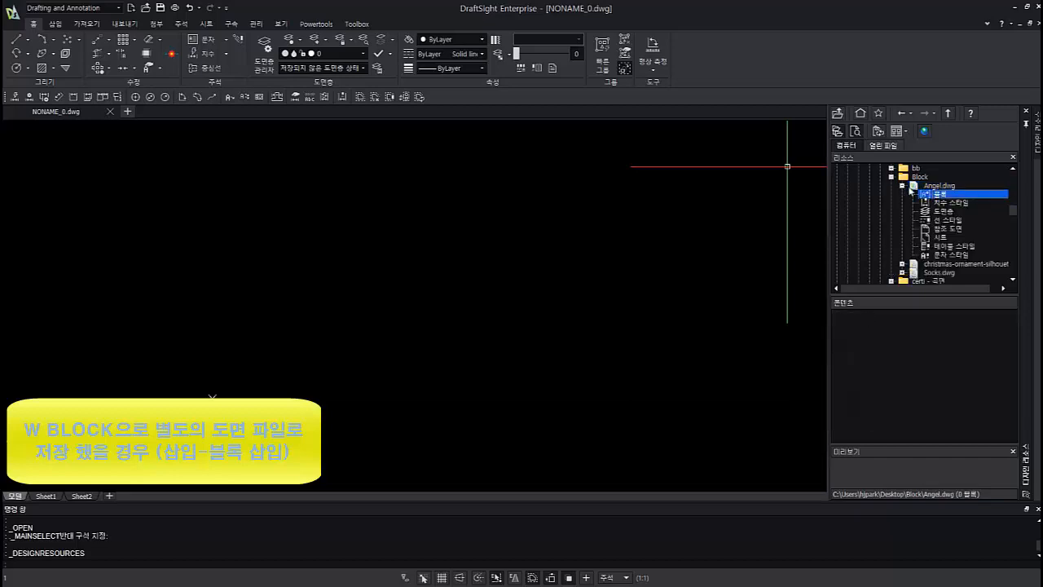
left_click(902, 187)
left_click(926, 196)
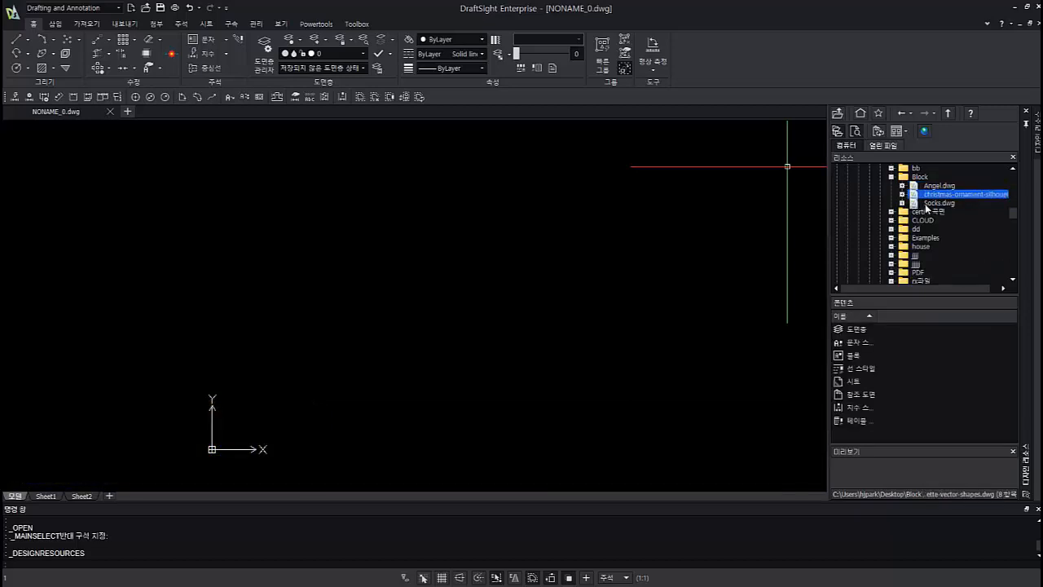
List the block definitions stored in the christmas-ornament-silhouette-vector-shapes drawing
left_click(927, 204)
left_click(902, 194)
left_click(932, 202)
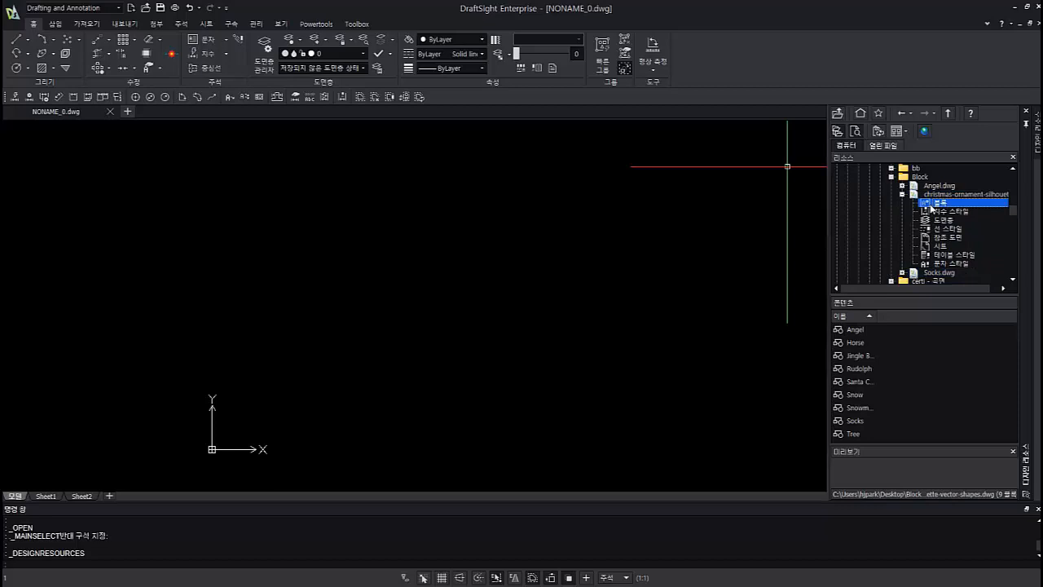
Preview the ornament drawing's blocks one after another, including Angel, Horse, the jingle bells, Rudolph and Snow
left_click(851, 331)
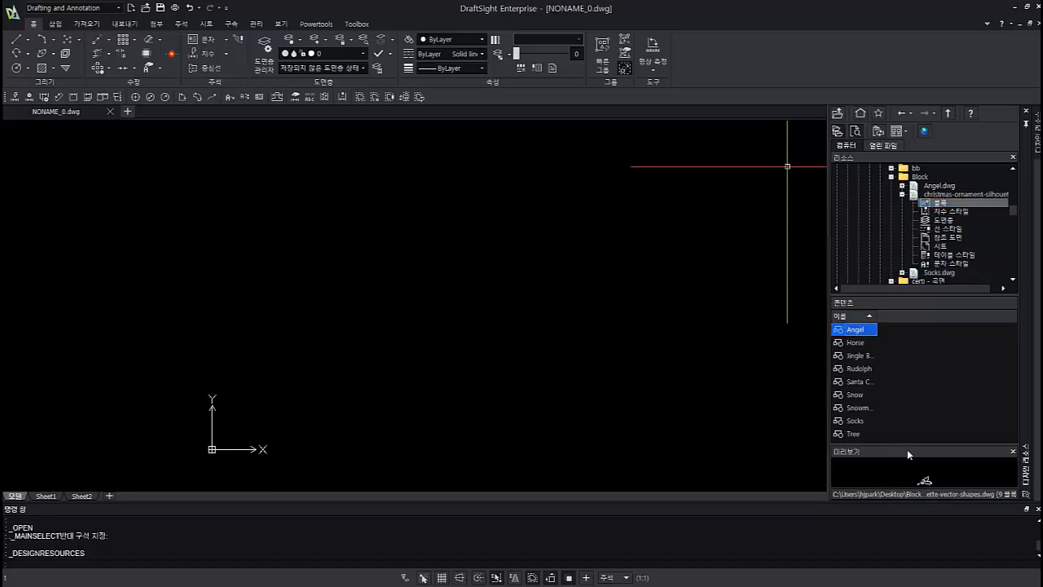
left_click(851, 343)
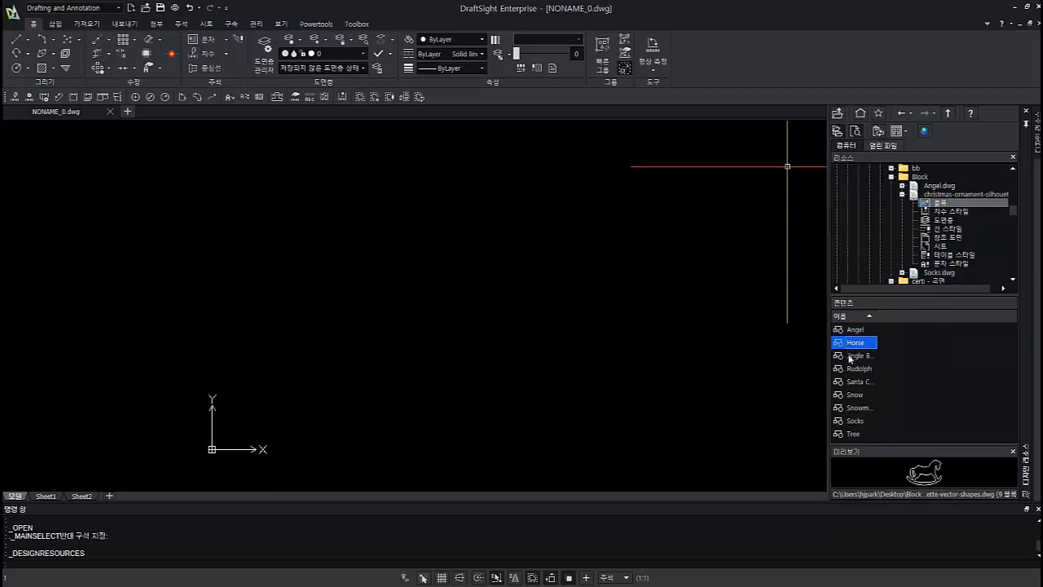
left_click(860, 356)
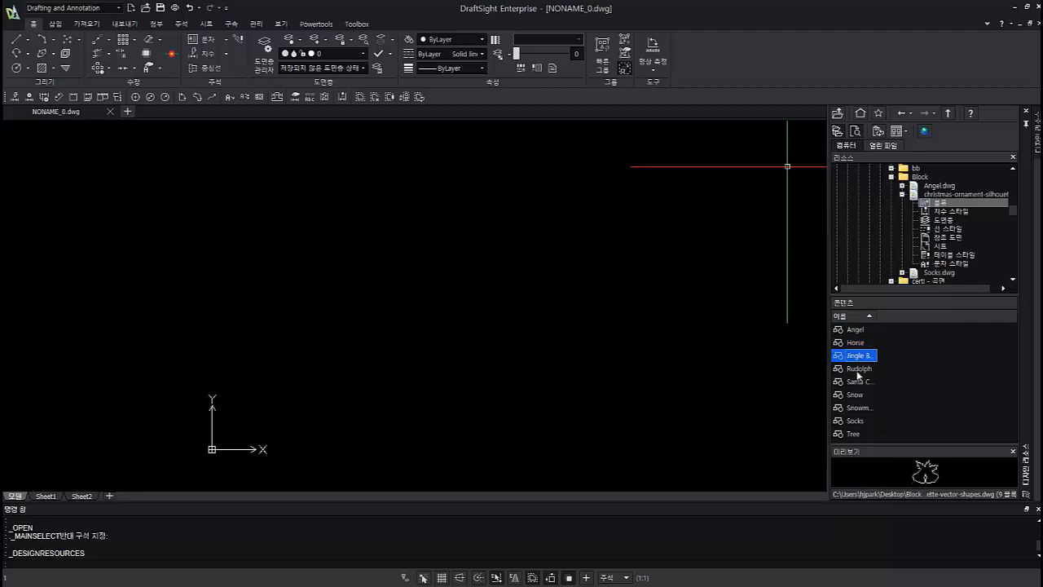
left_click(858, 370)
left_click(856, 398)
left_click(855, 412)
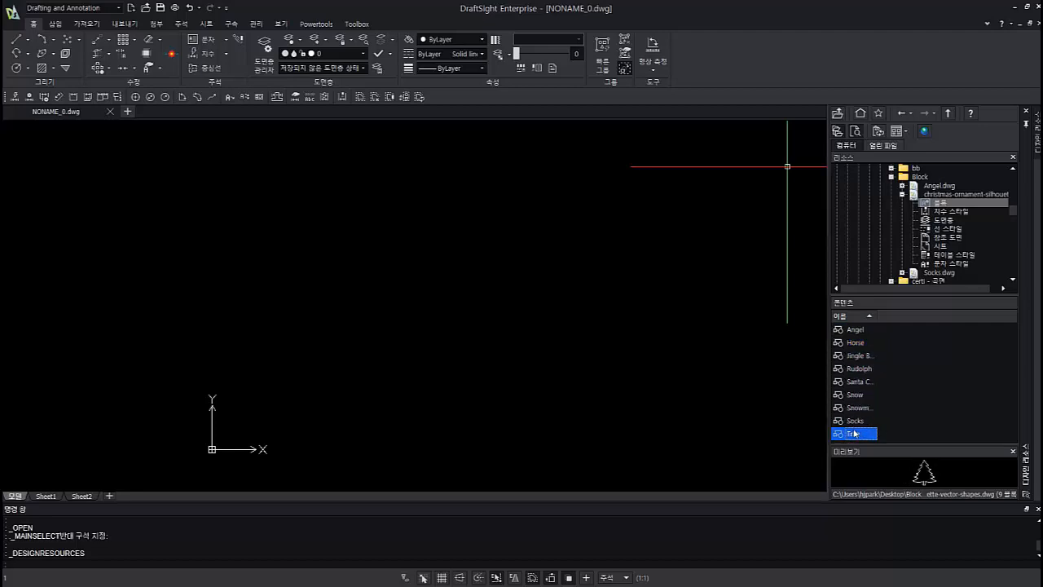
Insert the Tree block into the empty drawing at scale 1 with a rotation of 0
double_click(854, 433)
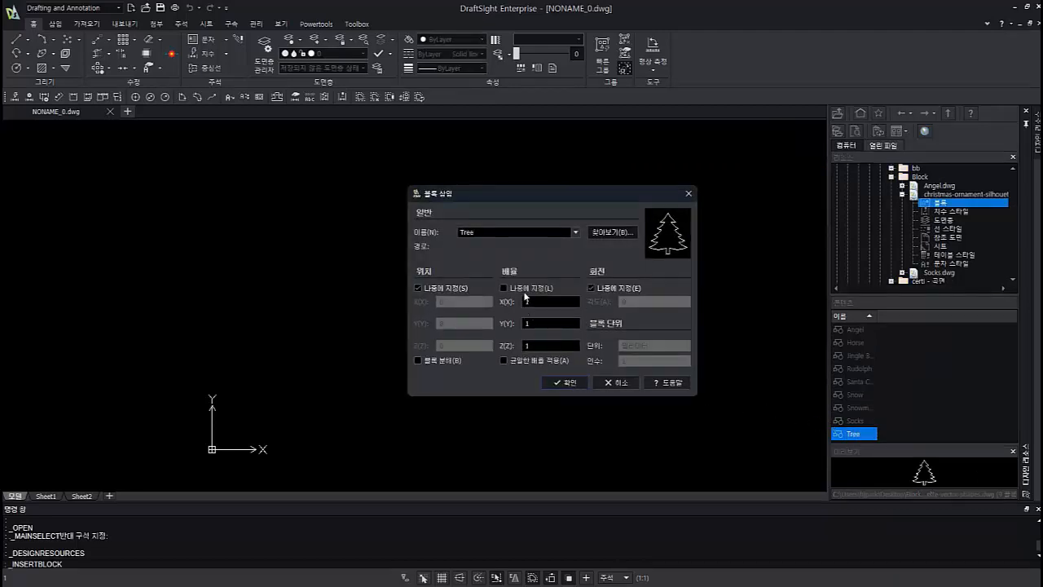
left_click(562, 385)
left_click(422, 307)
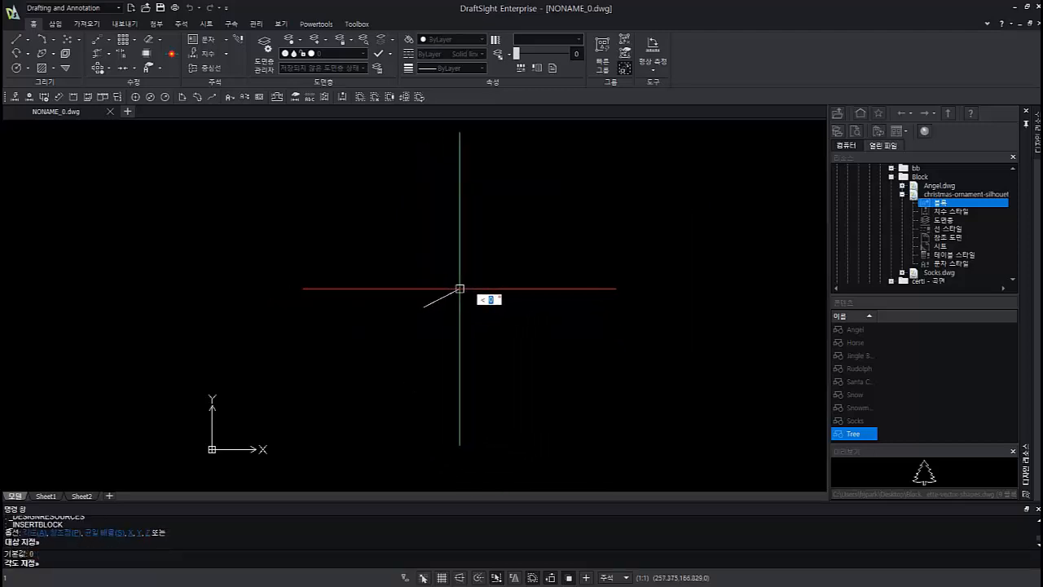
key("Return")
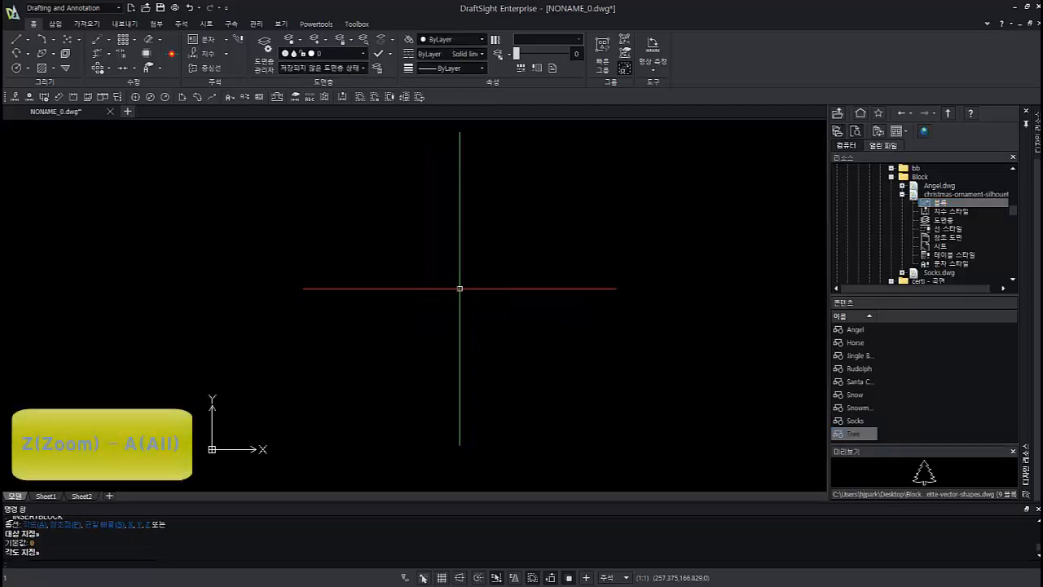
Zoom to all of the drawing so the whole inserted tree fits the view
left_click(459, 289)
left_click(423, 263)
type("z")
key("Return")
type("a")
key("Return")
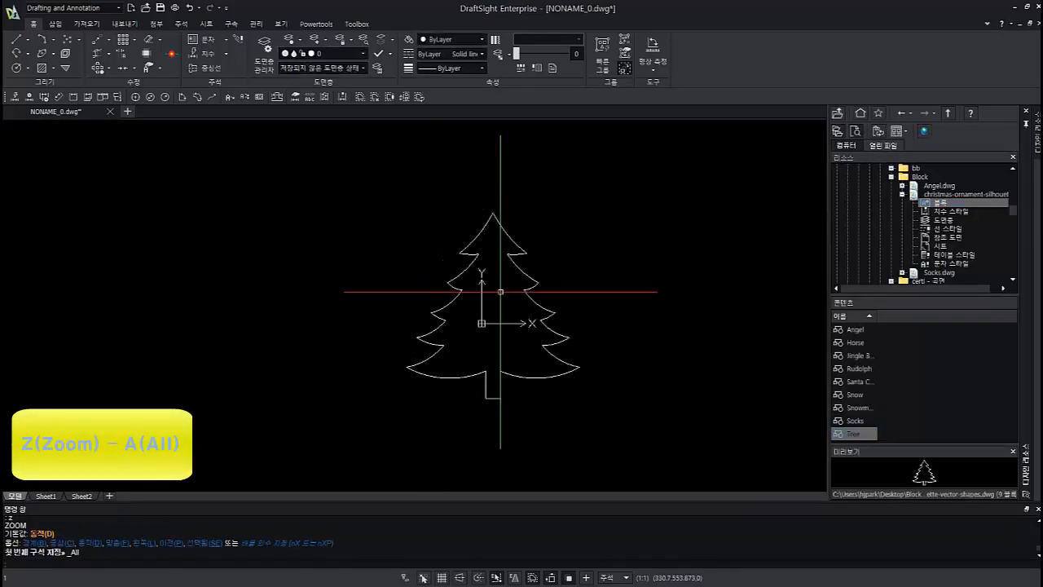
Move the Tree block horizontally to the right so it stands clear of the drawing origin
left_click(633, 452)
left_click(403, 215)
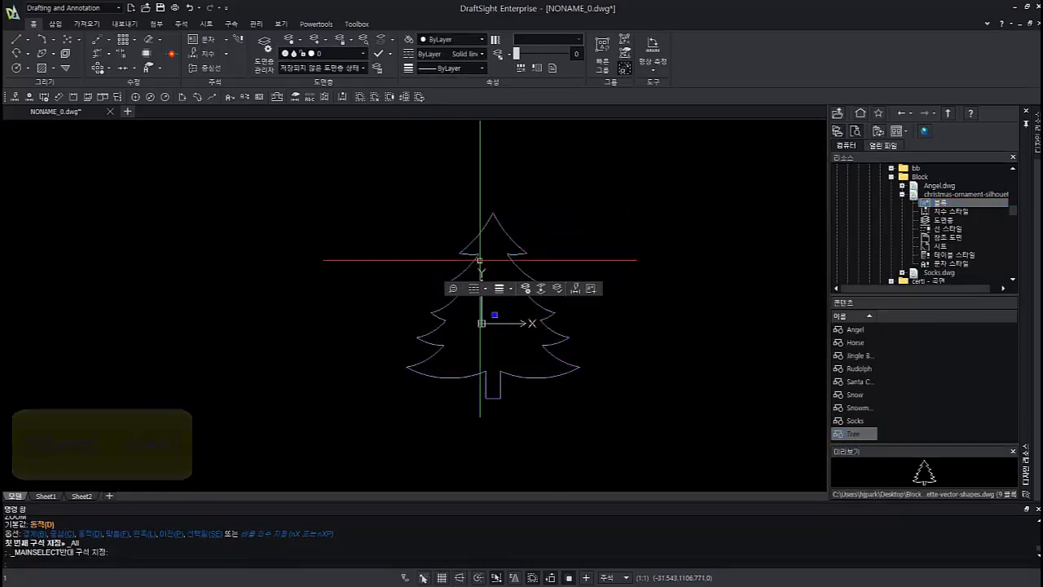
left_click(527, 288)
left_click(497, 391)
left_click(700, 313)
middle_click_drag(659, 356, 517, 396)
scroll(681, 394, "down", 1)
middle_click_drag(681, 393, 642, 401)
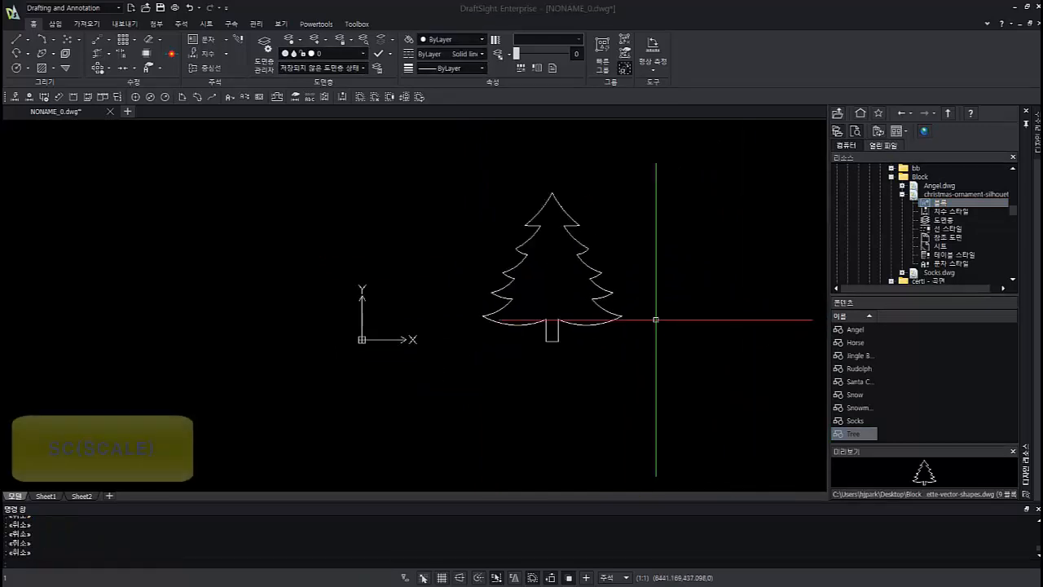
Scale the Tree block by a factor of 10 from the lower-left corner of its trunk
left_click(625, 365)
left_click(478, 208)
type("sc")
key("Return")
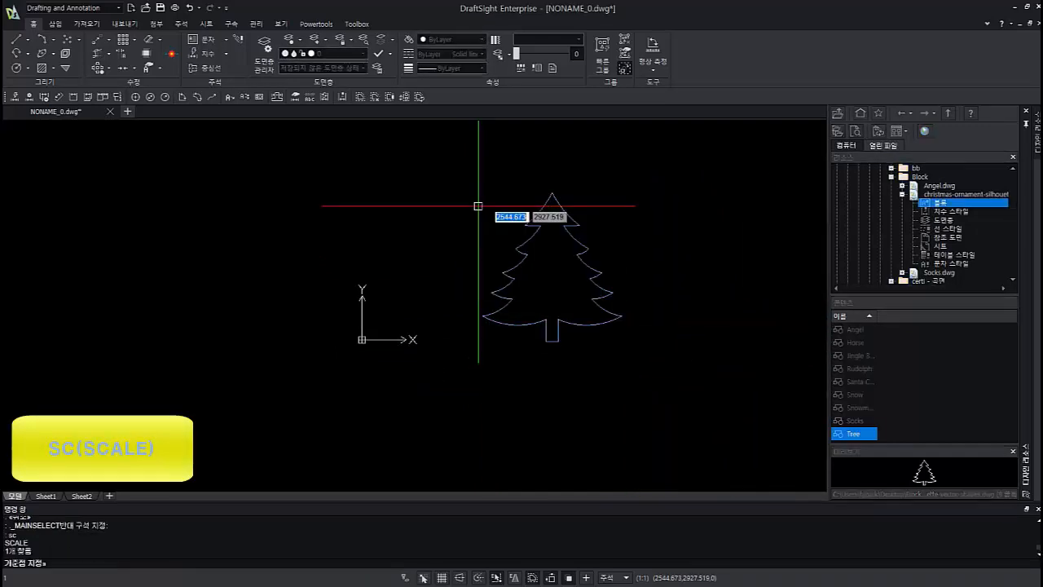
left_click(546, 342)
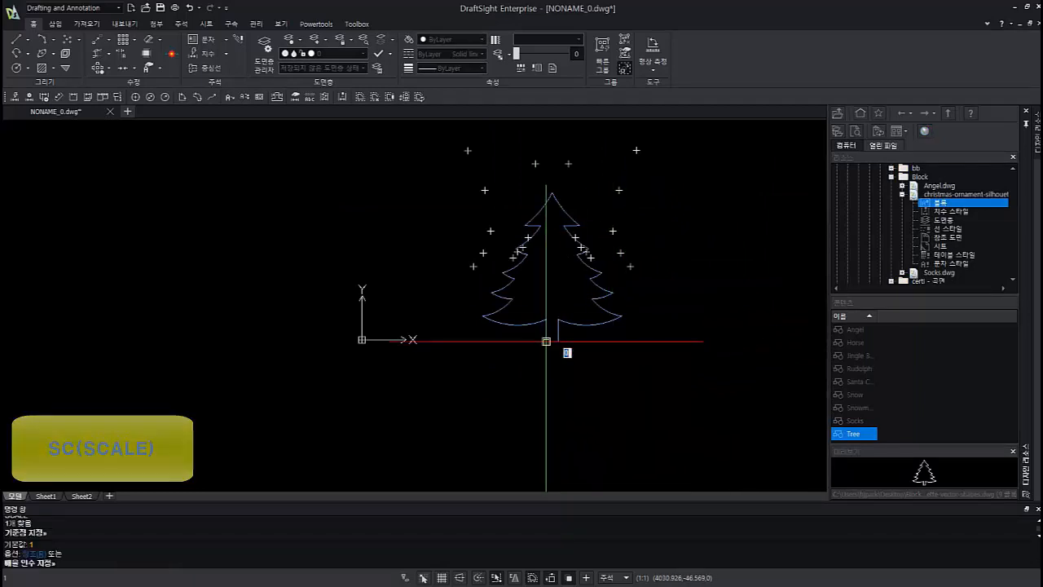
type("10")
key("Return")
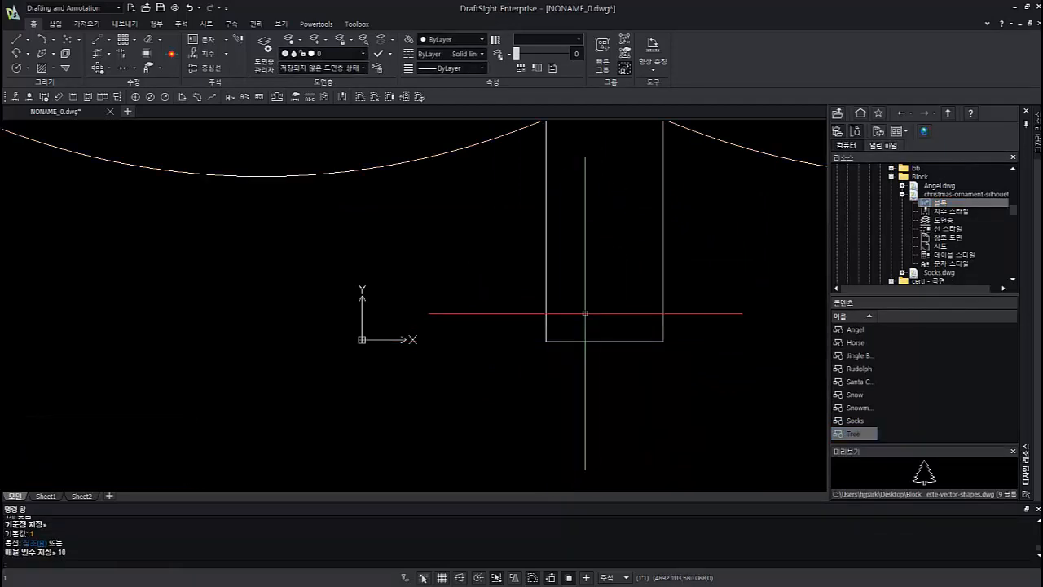
Insert the Horse block at scale 1 and rotation 0 inside the right half of the tree, around mid-height
key("Escape")
type("z")
key("Return")
type("a")
key("Return")
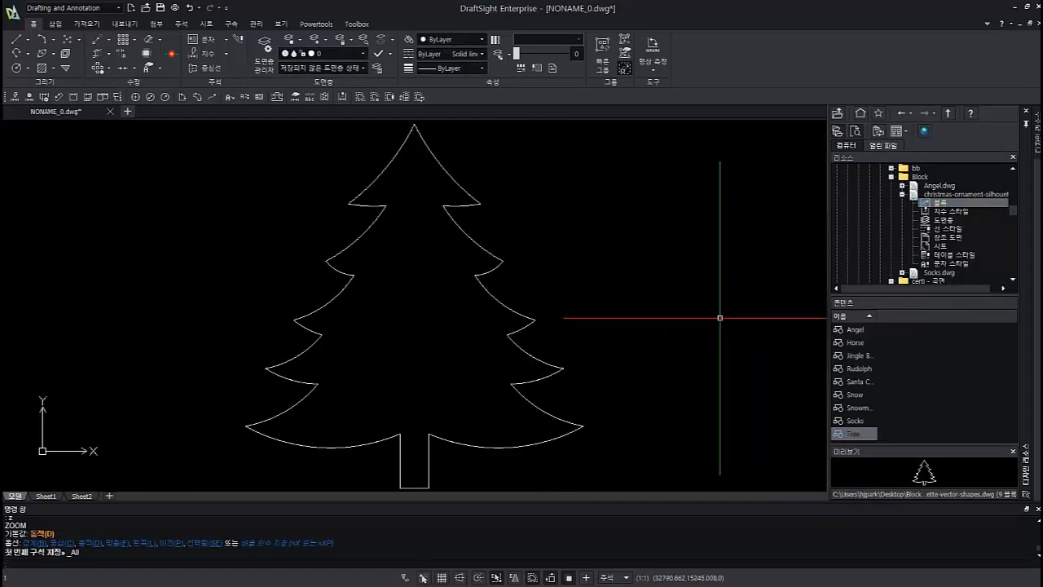
key("Escape")
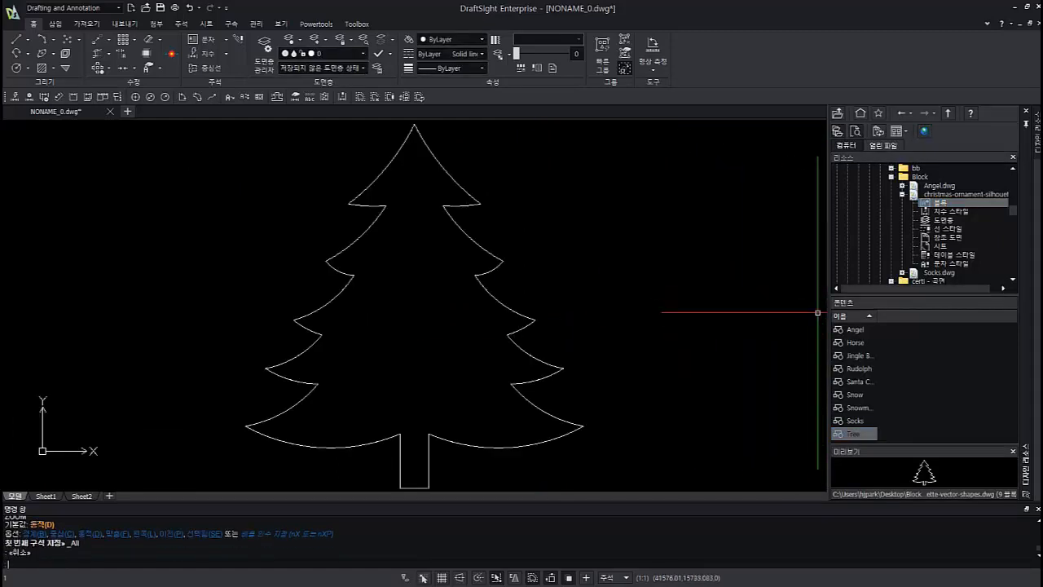
left_click(854, 342)
left_click_drag(817, 312, 642, 276)
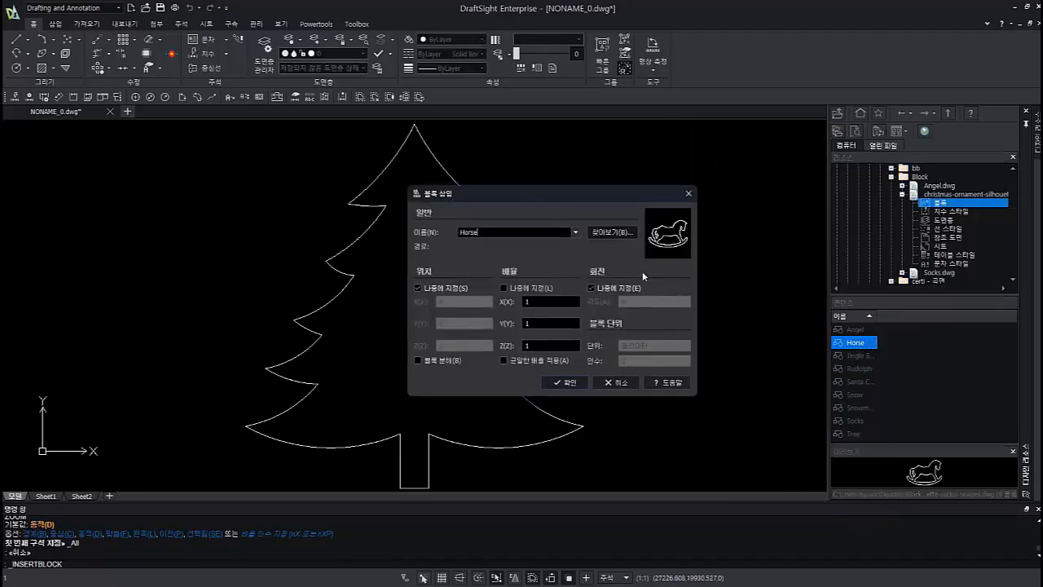
left_click(569, 382)
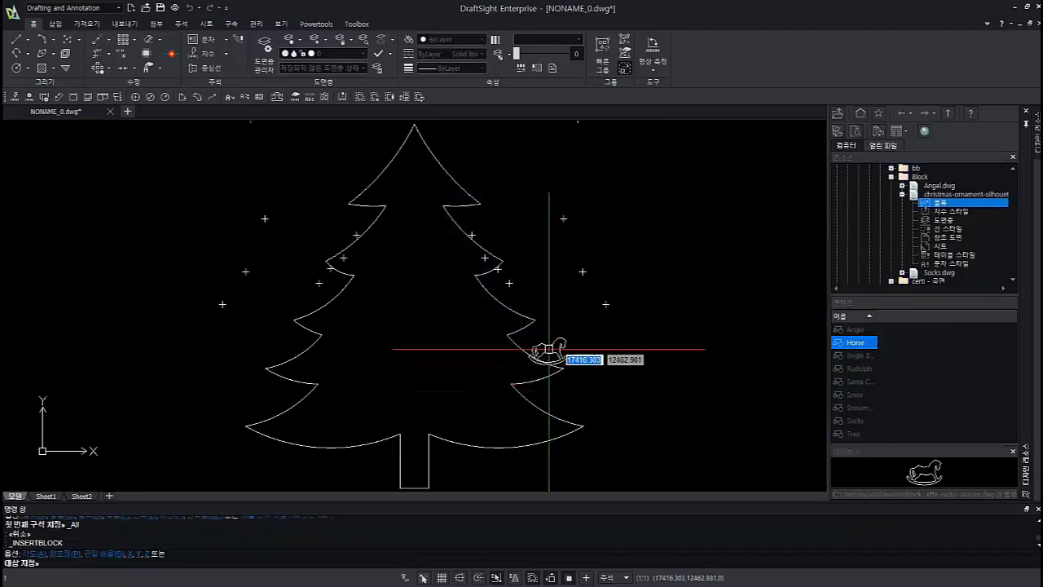
left_click(461, 307)
key("Return")
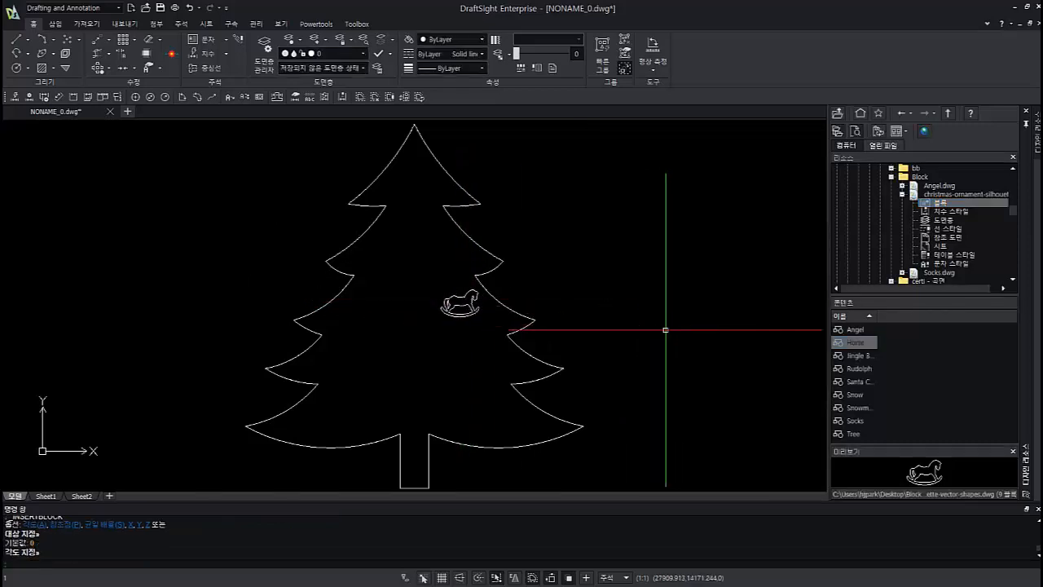
Insert the Angel block at scale 1 and rotation 0 on the left side of the tree's uppermost tier
left_click(848, 328)
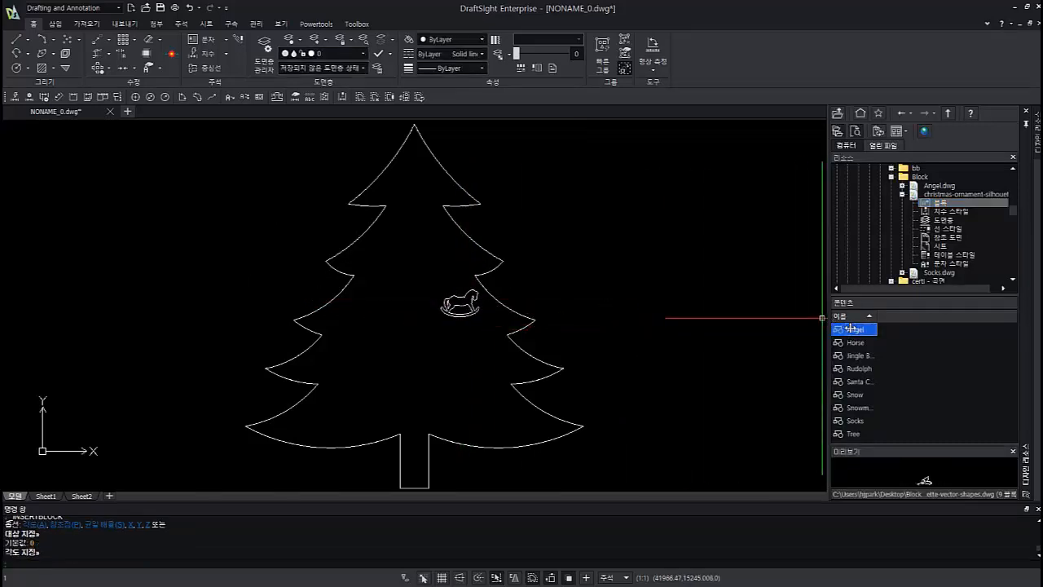
double_click(850, 329)
left_click(573, 381)
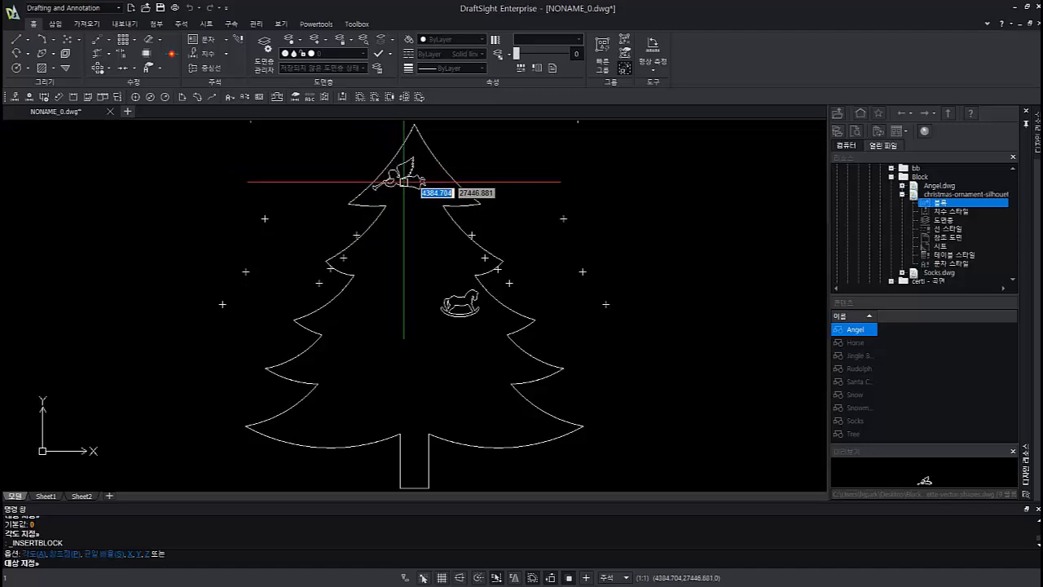
left_click(391, 192)
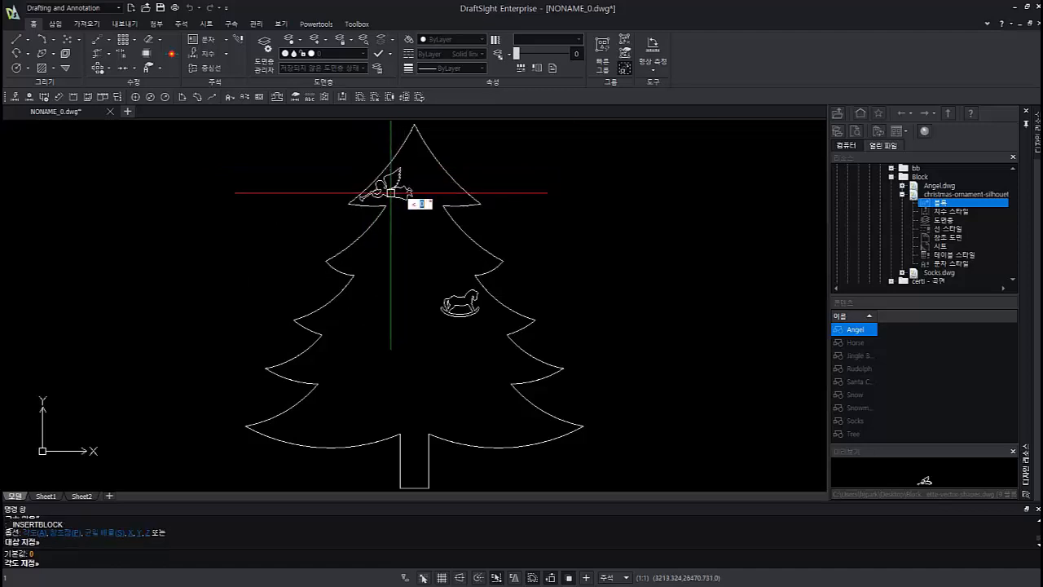
left_click(405, 199)
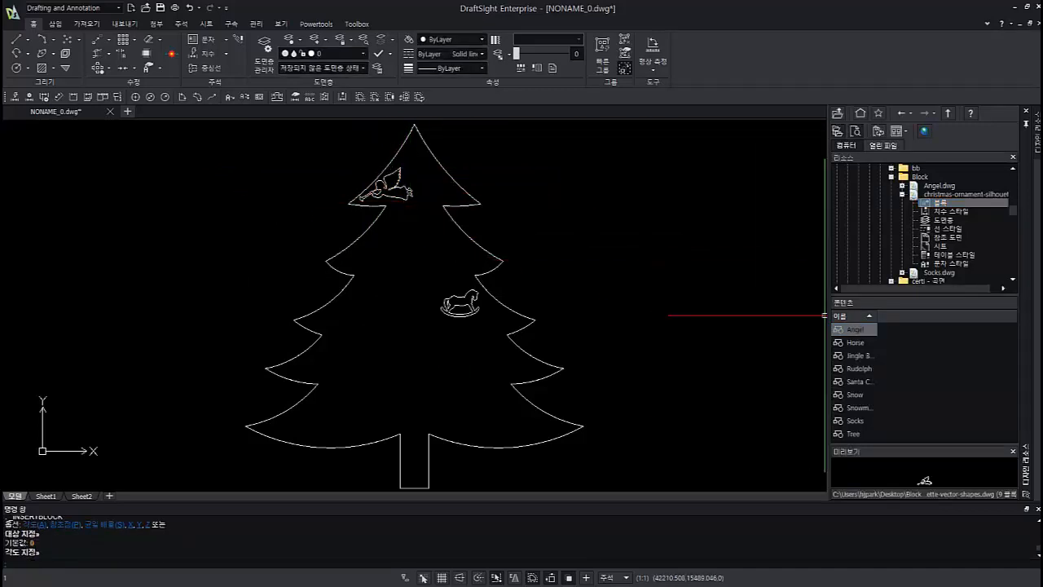
Insert the Jingle Bell block at scale 1 and rotation 0 on the very tip of the tree
left_click_drag(824, 316, 663, 247)
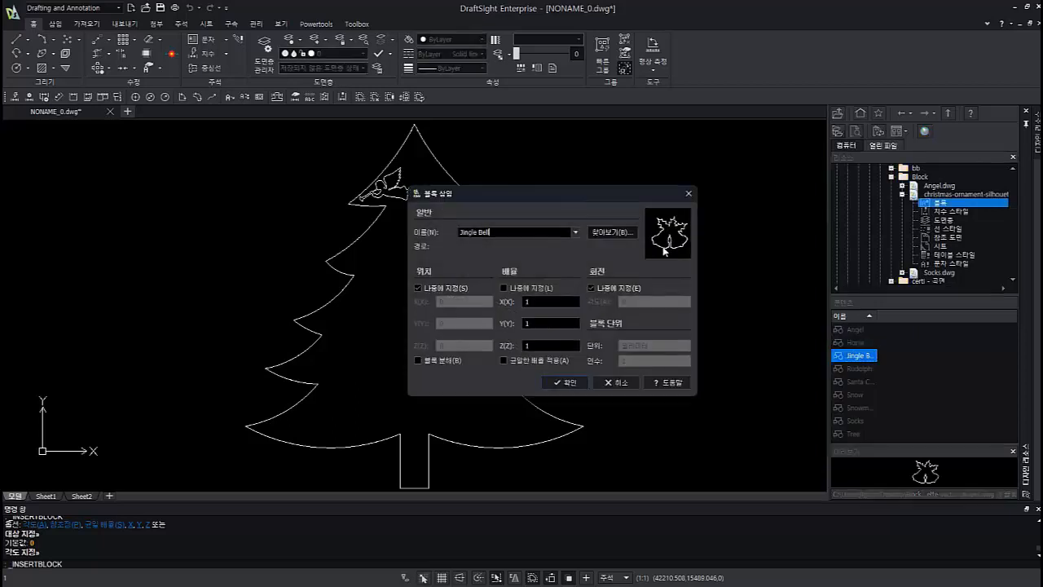
left_click(583, 380)
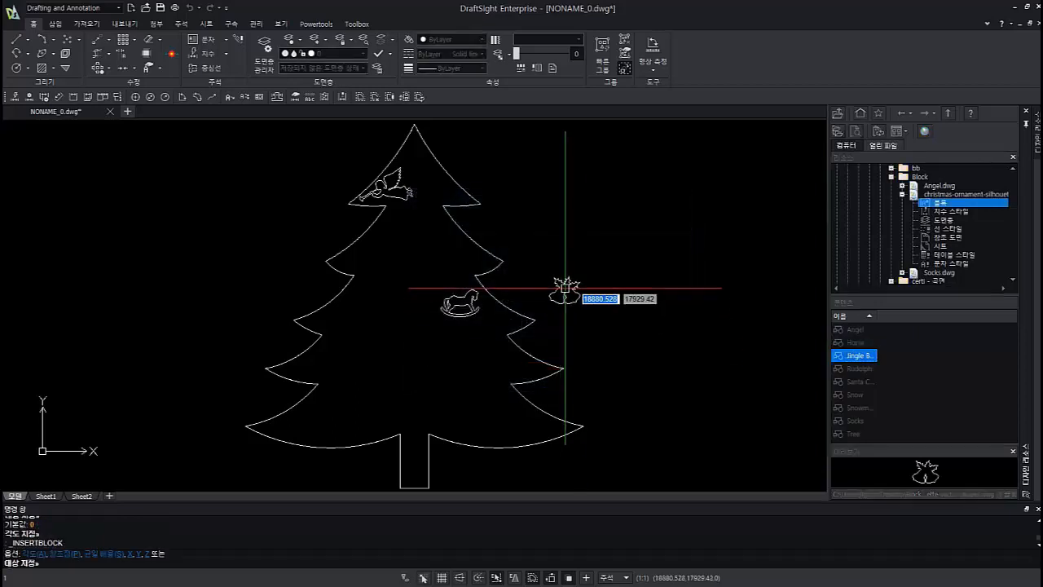
mouse_move(552, 269)
middle_mouse_down()
mouse_move(542, 262)
mouse_move(617, 334)
middle_mouse_up()
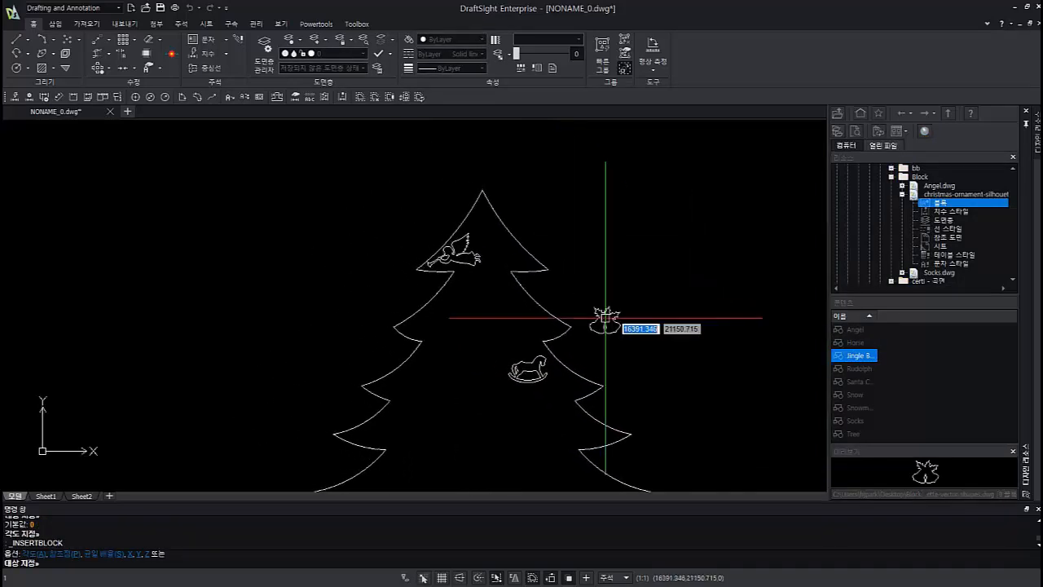
left_click(481, 190)
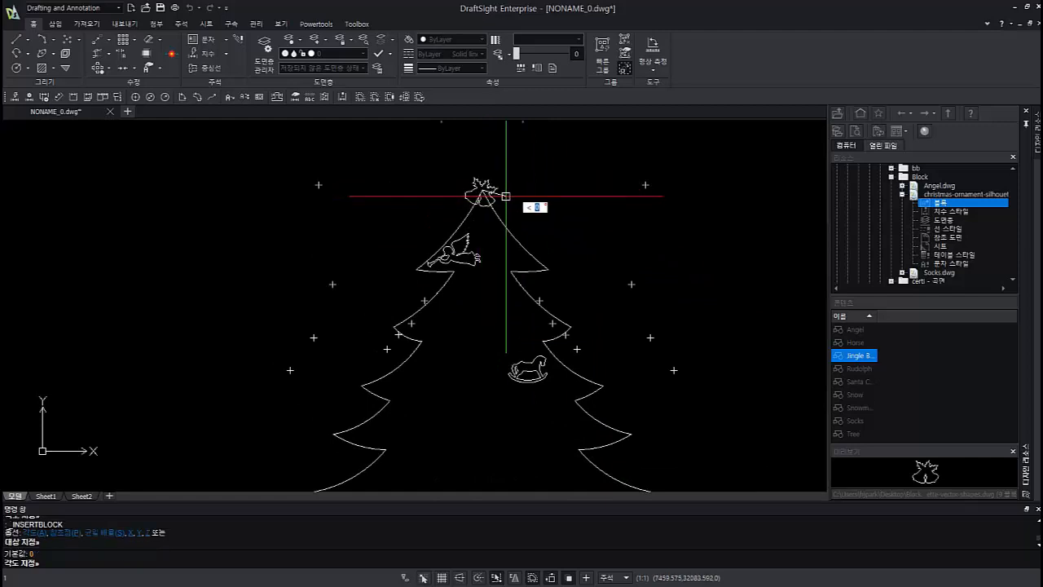
middle_click_drag(610, 373, 627, 315)
Insert the Rudolph block at scale 1 and rotation 0 on the left of the tree's second tier, below the angel
double_click(860, 368)
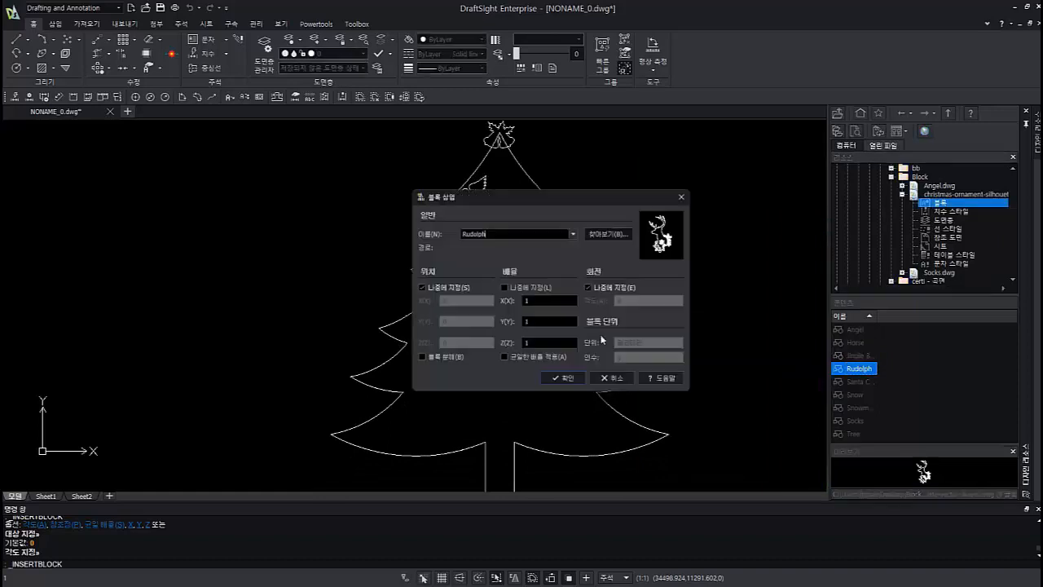
left_click(570, 382)
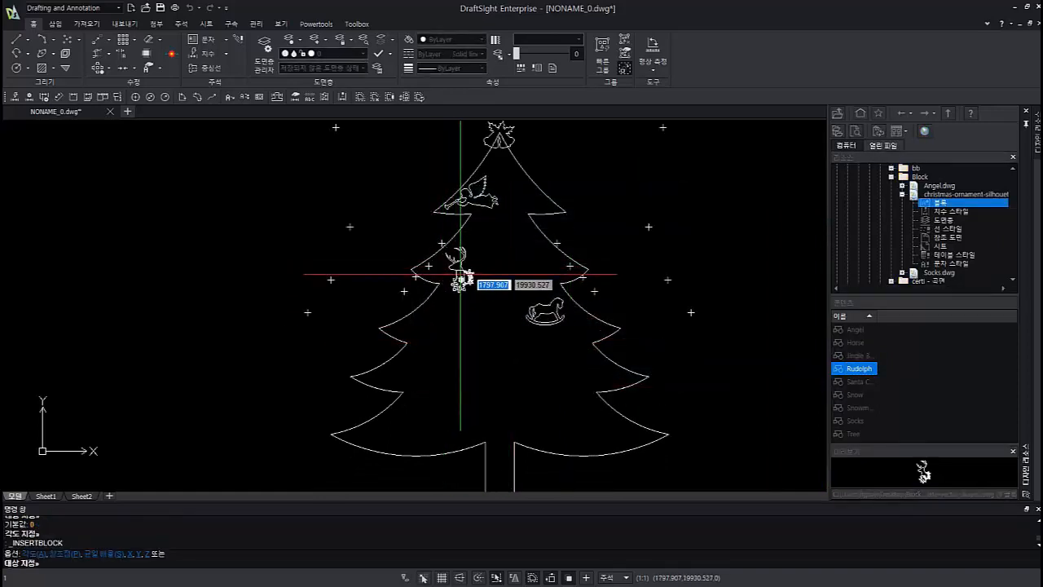
left_click(458, 273)
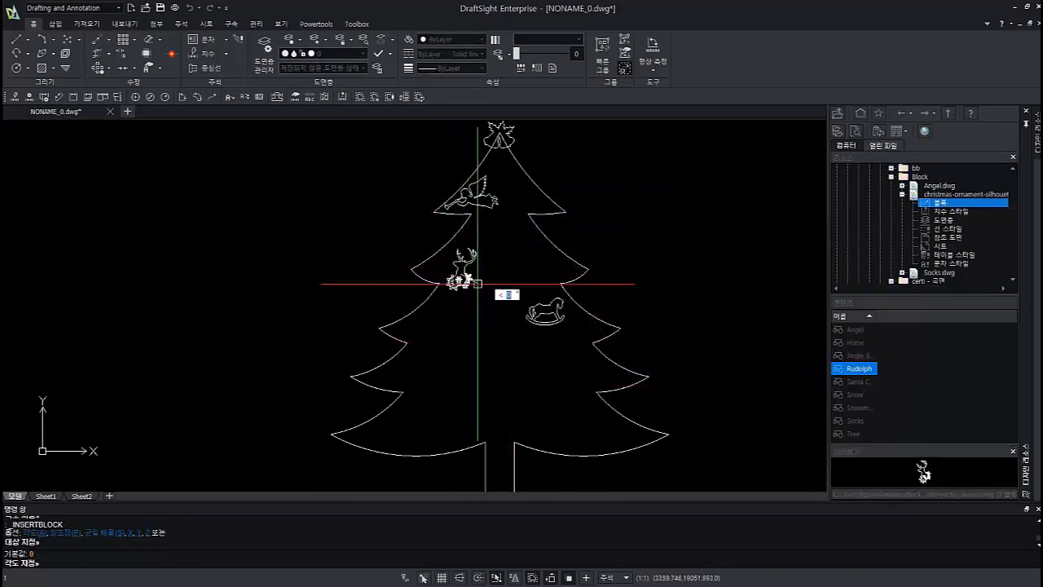
Insert the Santa block with rotation 0 in the left half of the tree, below Rudolph
double_click(850, 382)
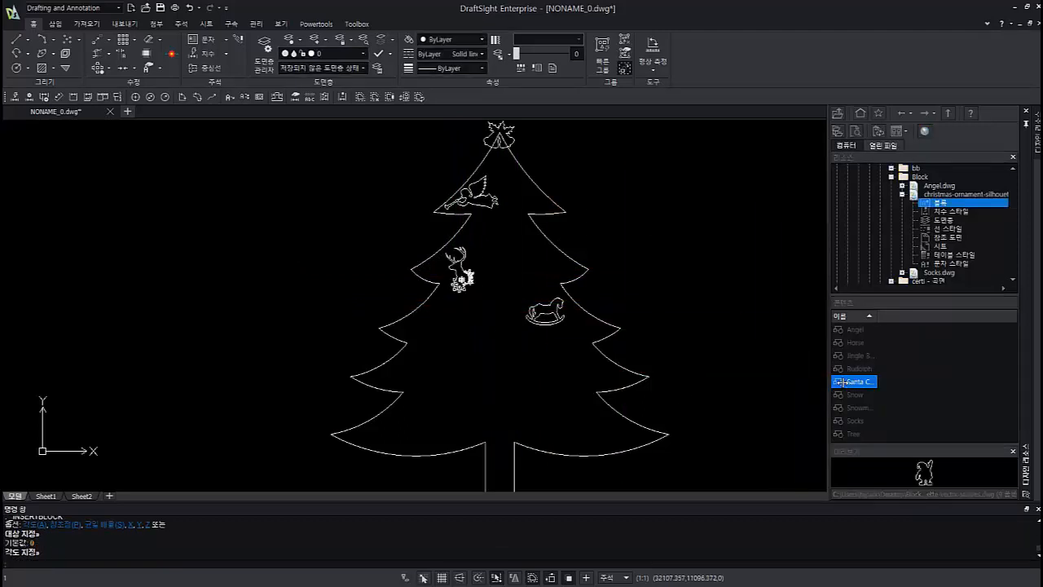
left_click(664, 383)
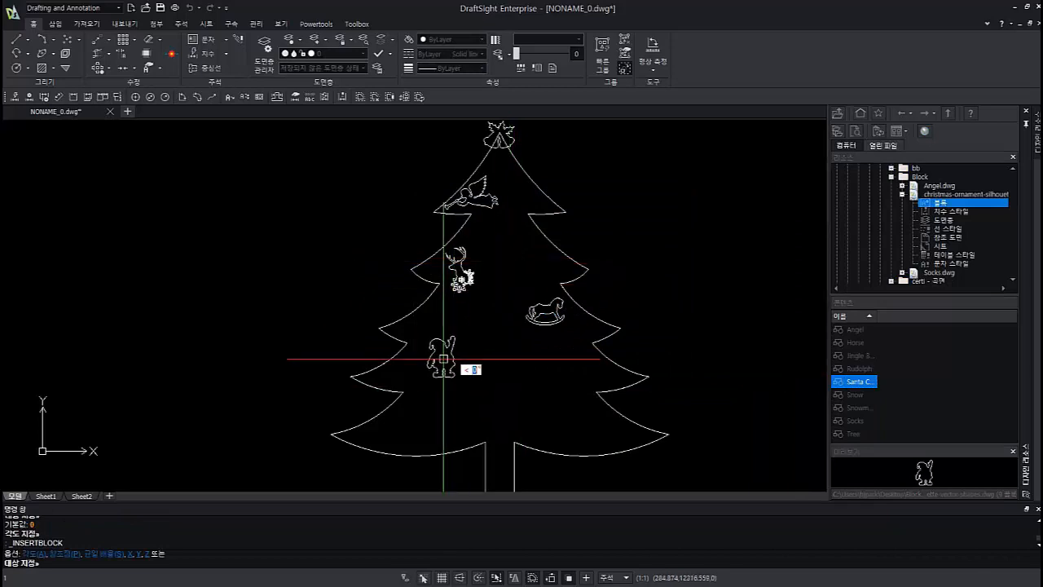
left_click(443, 359)
Insert the Snow block with rotation 0 in the empty area outside the upper right of the tree
double_click(856, 394)
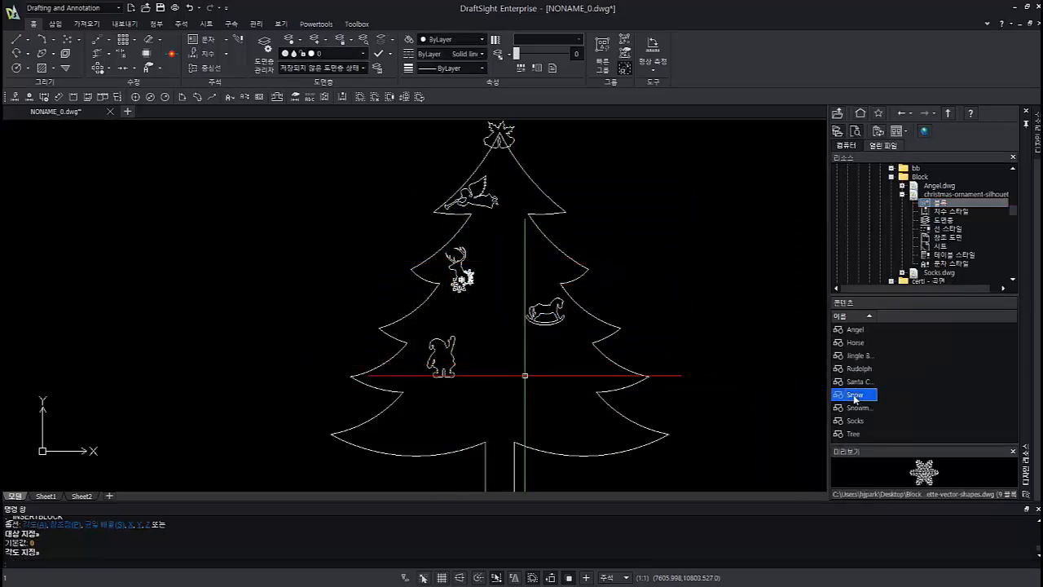
left_click(559, 383)
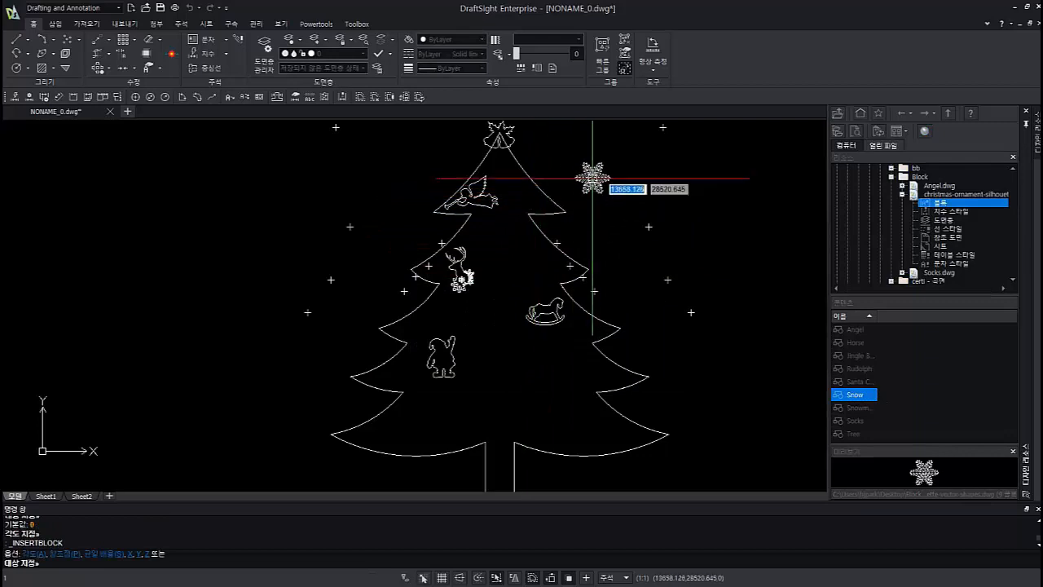
left_click(623, 161)
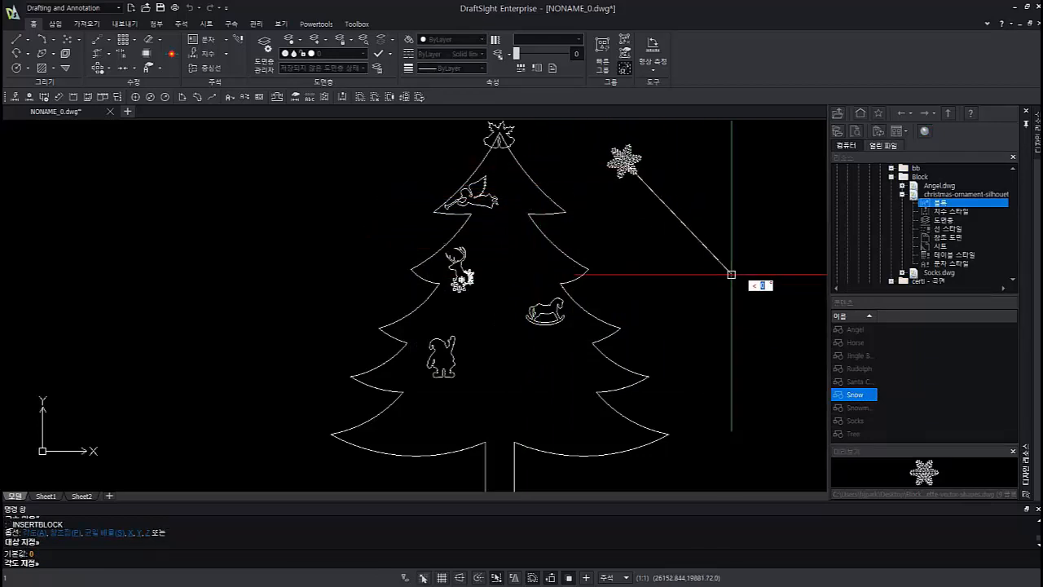
key("Return")
Insert the Snowman block at scale 1 and rotation 0 in the lower right part of the tree
double_click(854, 407)
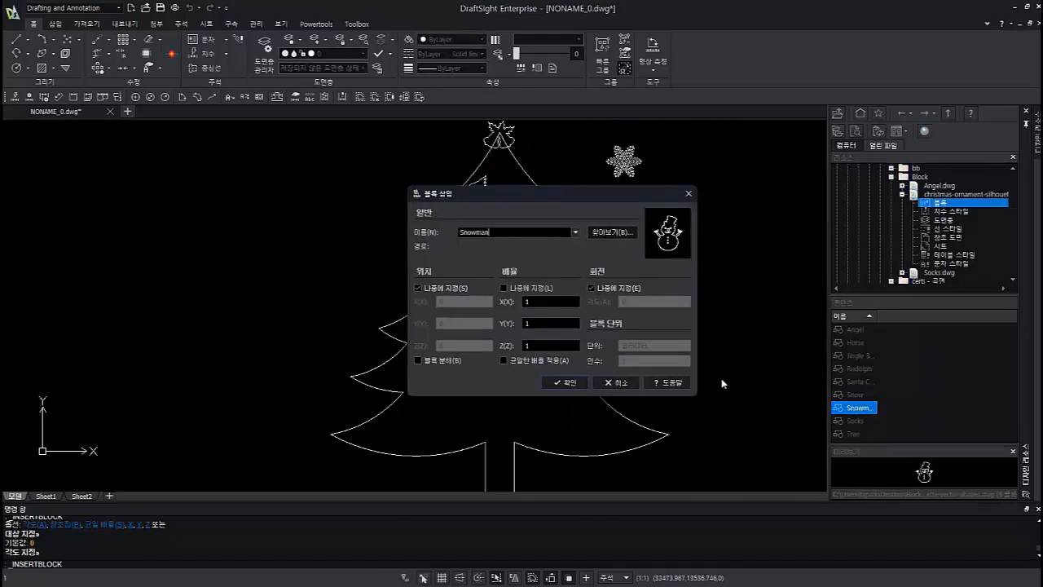
left_click(561, 383)
middle_click_drag(541, 372, 546, 318)
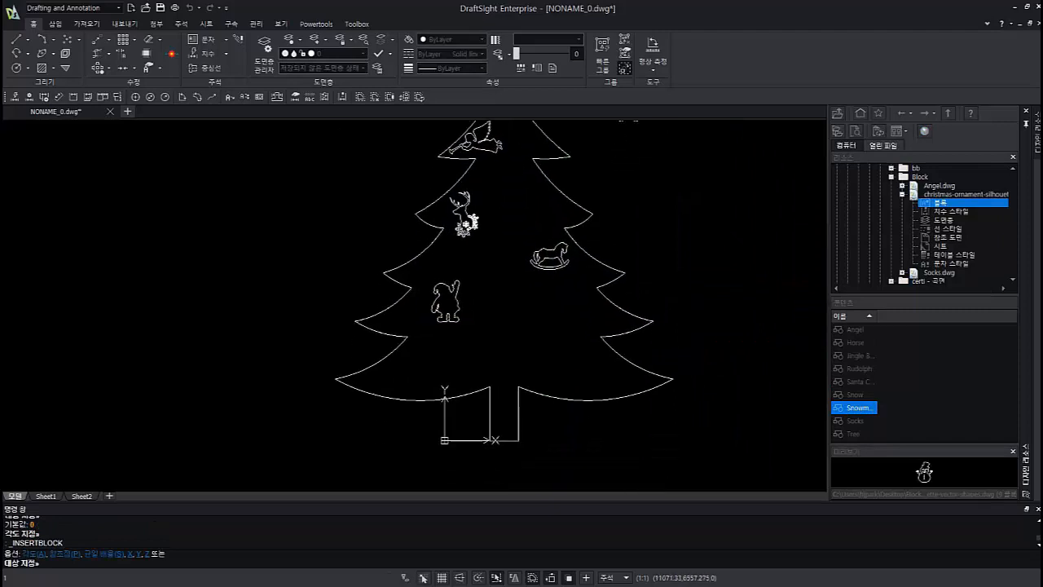
left_click(561, 354)
key("Return")
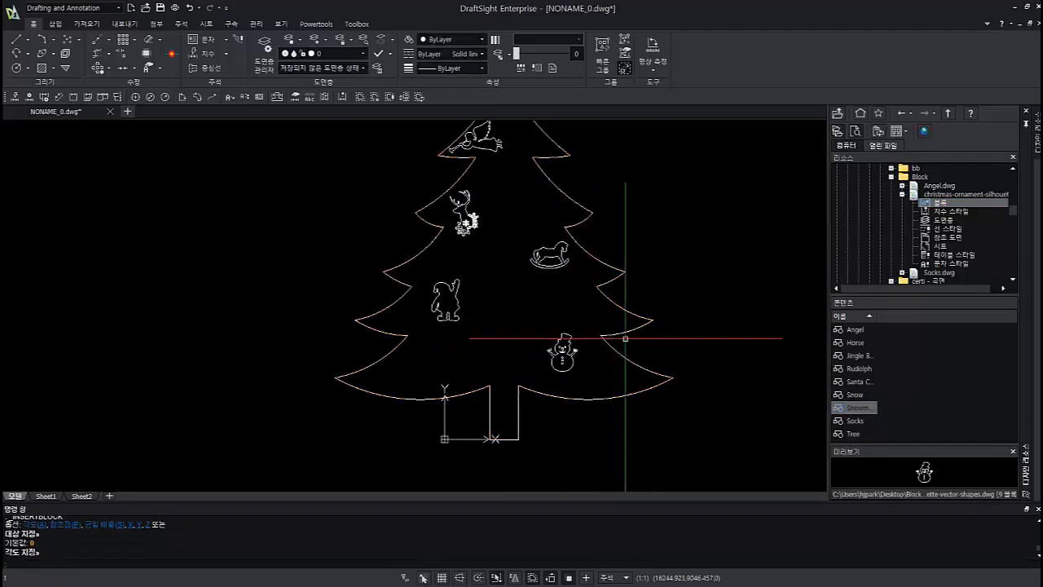
Insert two Socks blocks at scale 1 and rotation 0, side by side along the tree's lower-left edge
double_click(858, 421)
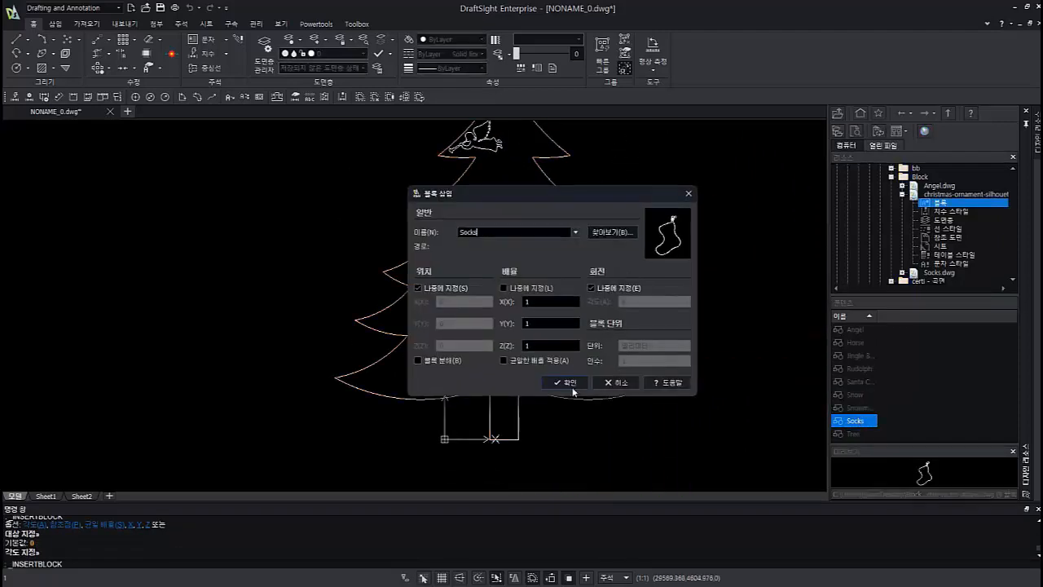
left_click(561, 382)
middle_click_drag(337, 367, 358, 324)
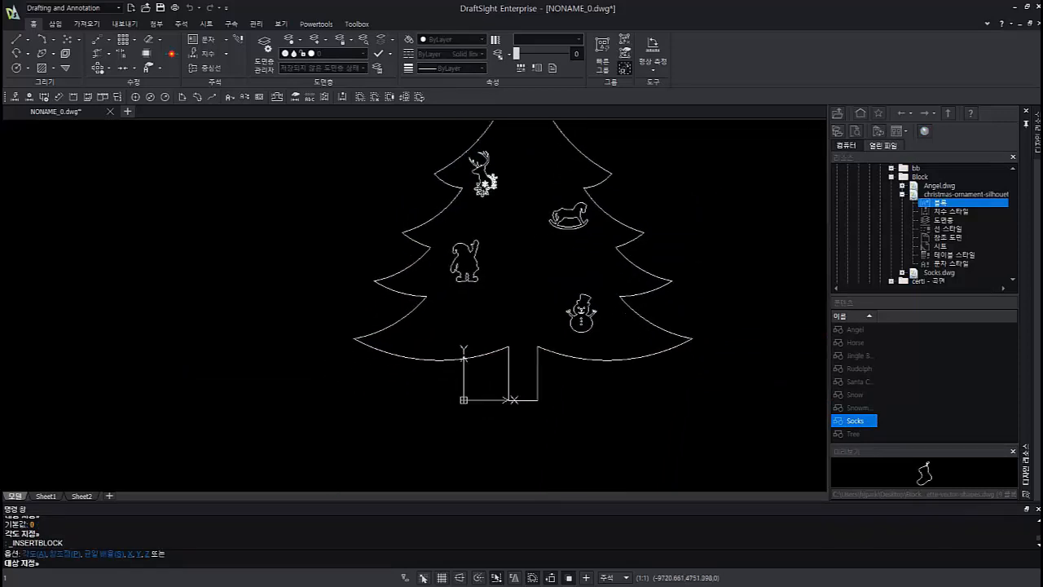
left_click(382, 350)
key("Return")
key("Return")
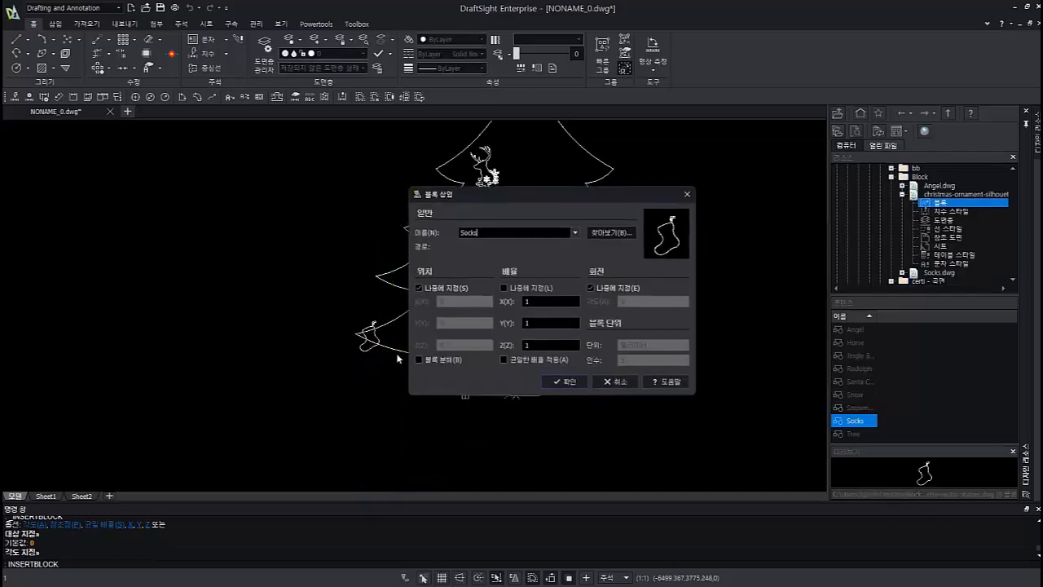
key("Return")
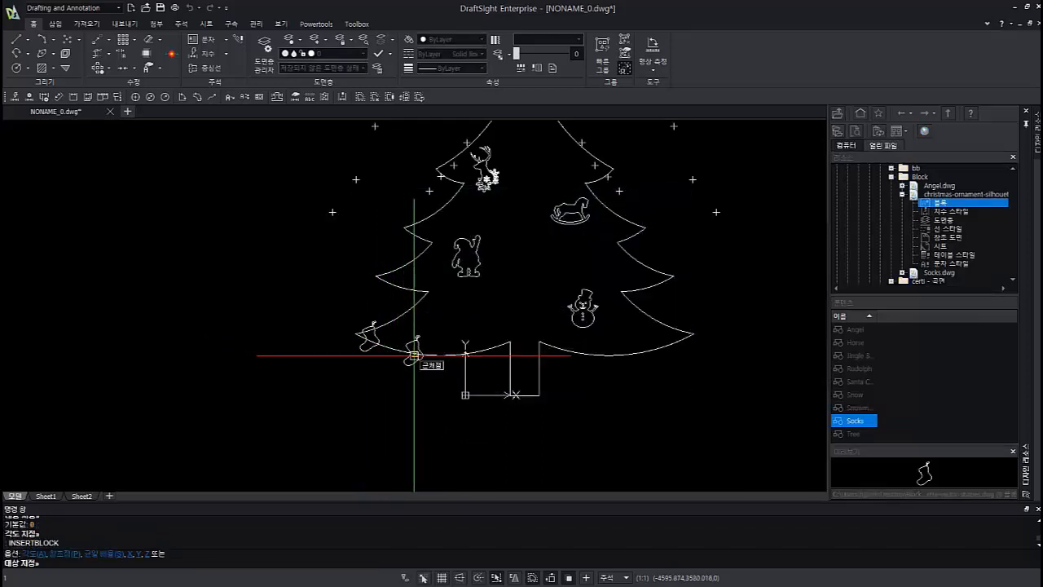
left_click(417, 357)
key("Return")
key("Return")
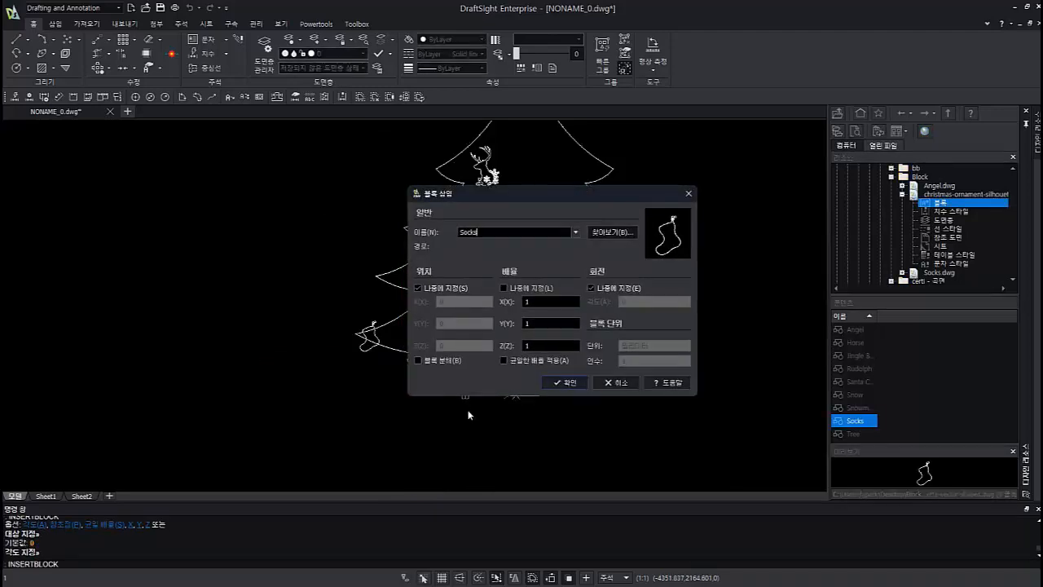
key("Return")
middle_click_drag(493, 405, 505, 417)
Draw a vertical helper line from the midpoint of the trunk's base up through the middle of the tree
type("l")
key("Return")
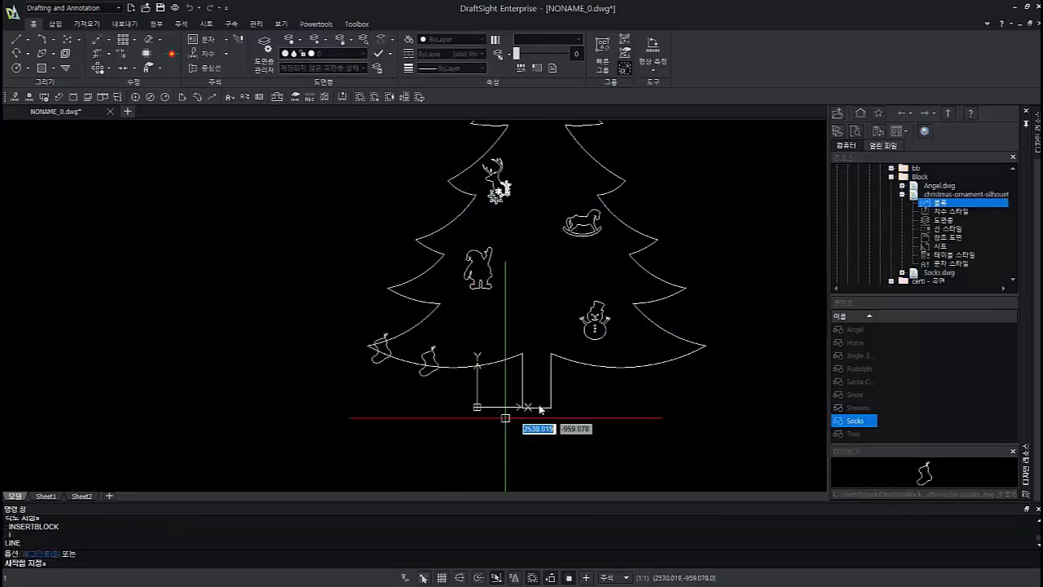
key("Escape")
key("Escape")
key("Escape")
type("l")
key("Return")
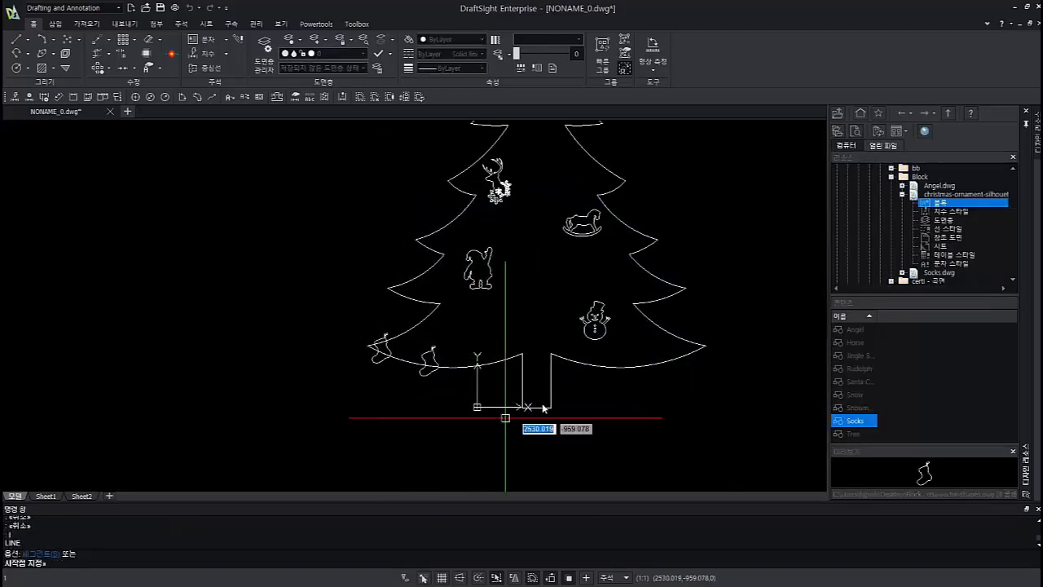
middle_click_drag(517, 356, 539, 322)
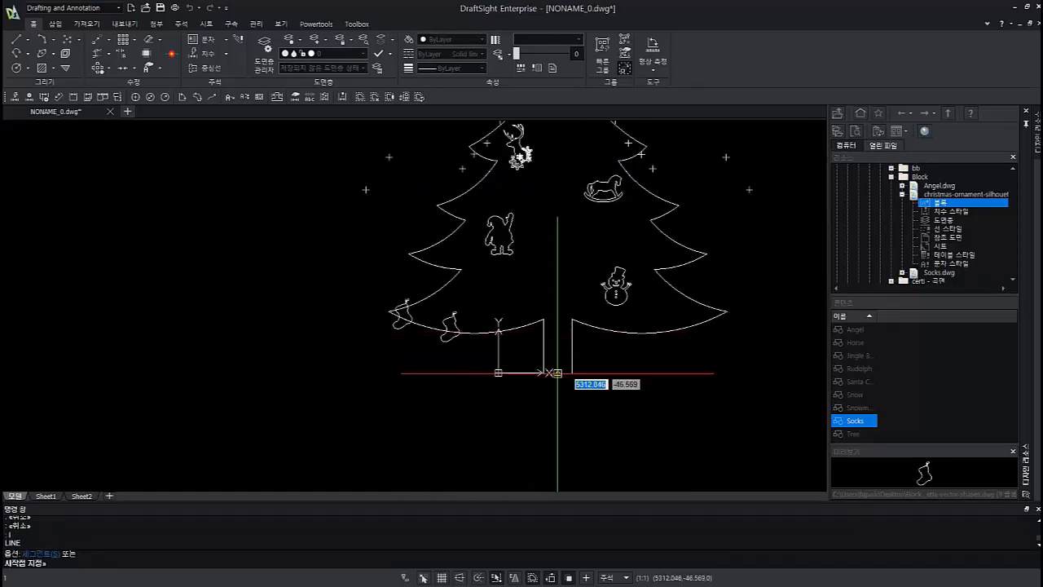
left_click(559, 372)
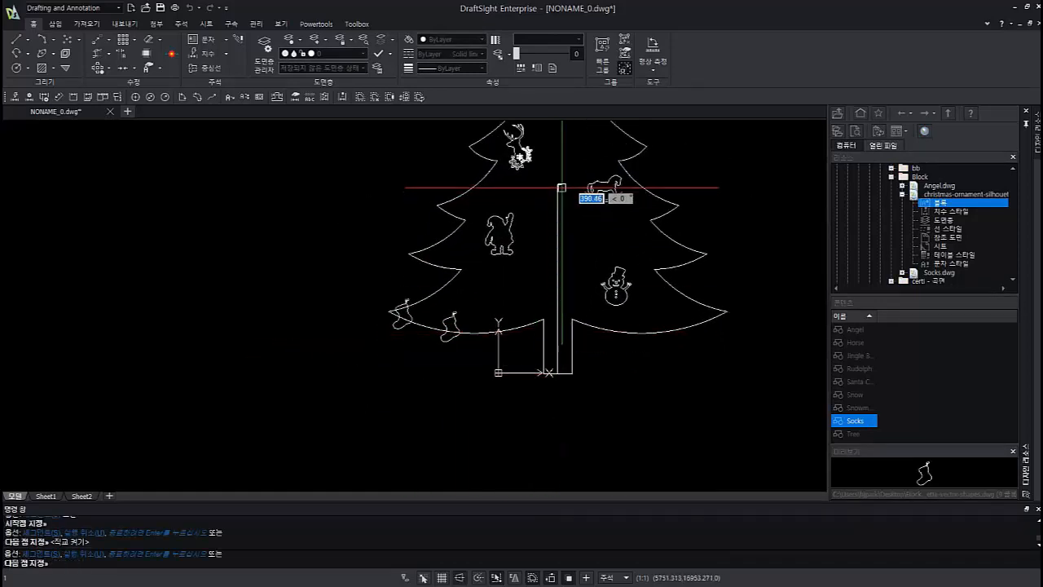
key("Escape")
key("Escape")
Mirror the two Socks blocks about the vertical helper line to the tree's lower-right edge, keeping the originals
type("mi")
key("Return")
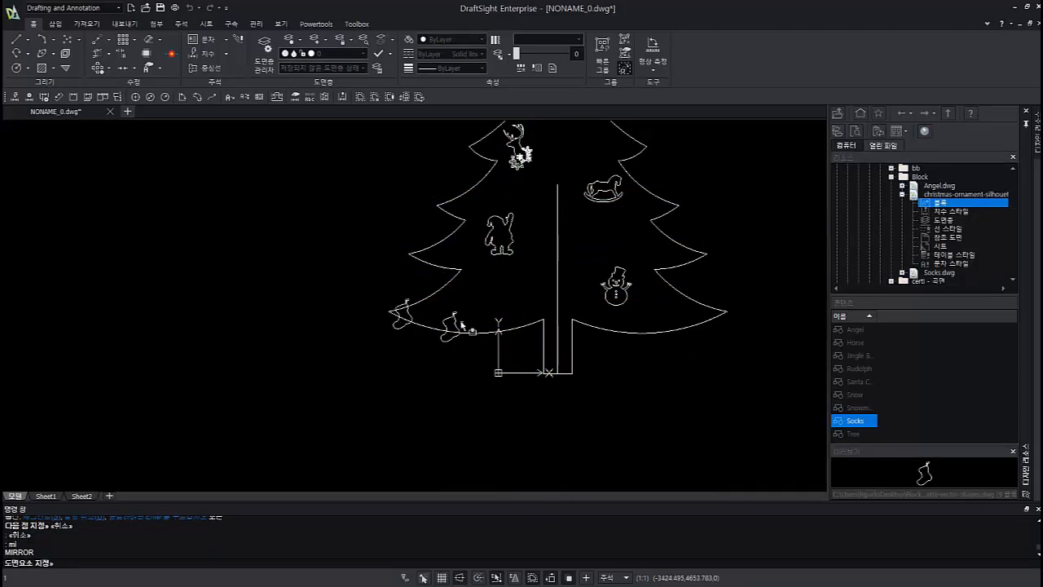
left_click(455, 323)
left_click(407, 313)
key("Return")
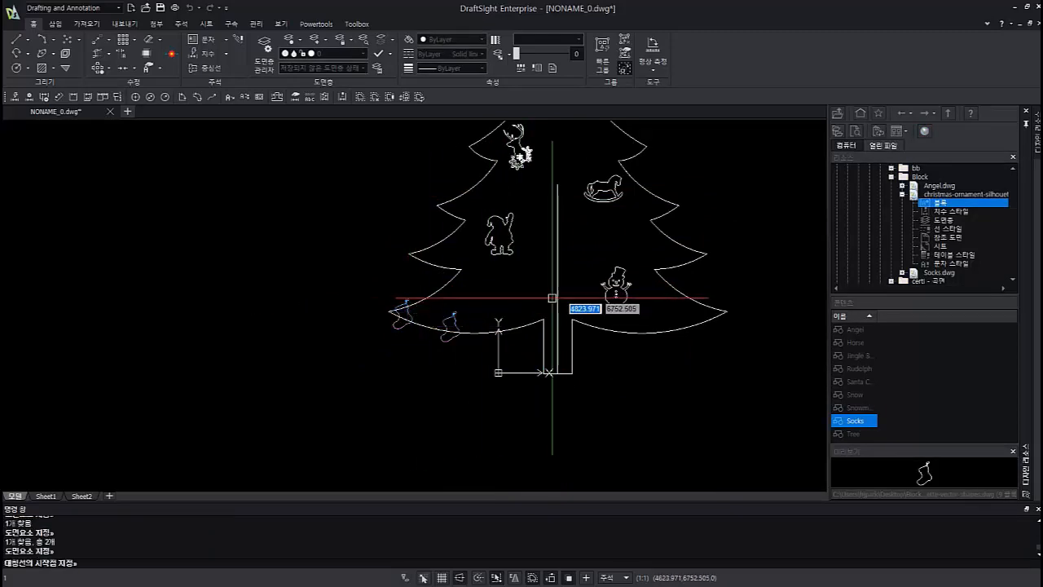
left_click(556, 299)
left_click(556, 262)
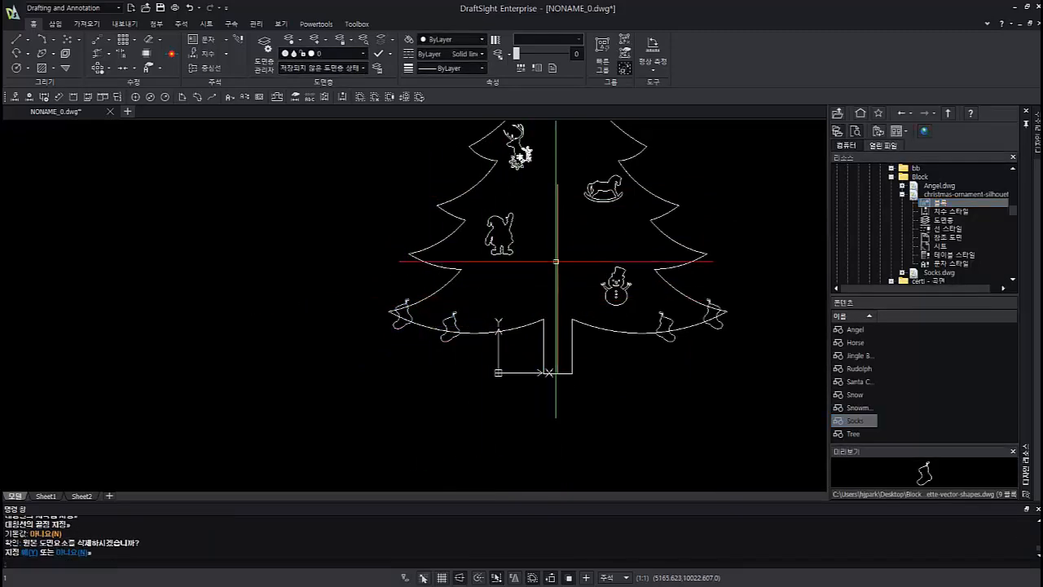
key("Return")
Delete the vertical helper line in the middle of the tree
key("Escape")
left_click(568, 273)
left_click(549, 256)
key("Delete")
scroll(547, 279, "down", 3)
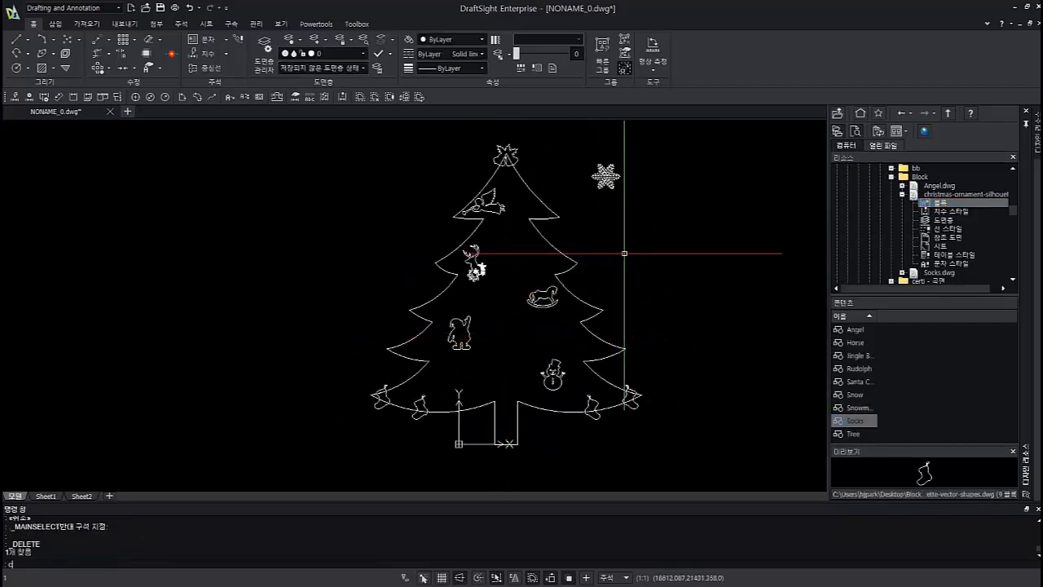
Copy the Snow block to four scattered spots in the empty area to the right of the tree, with Ortho off
type("co")
key("Return")
left_click(606, 176)
key("Return")
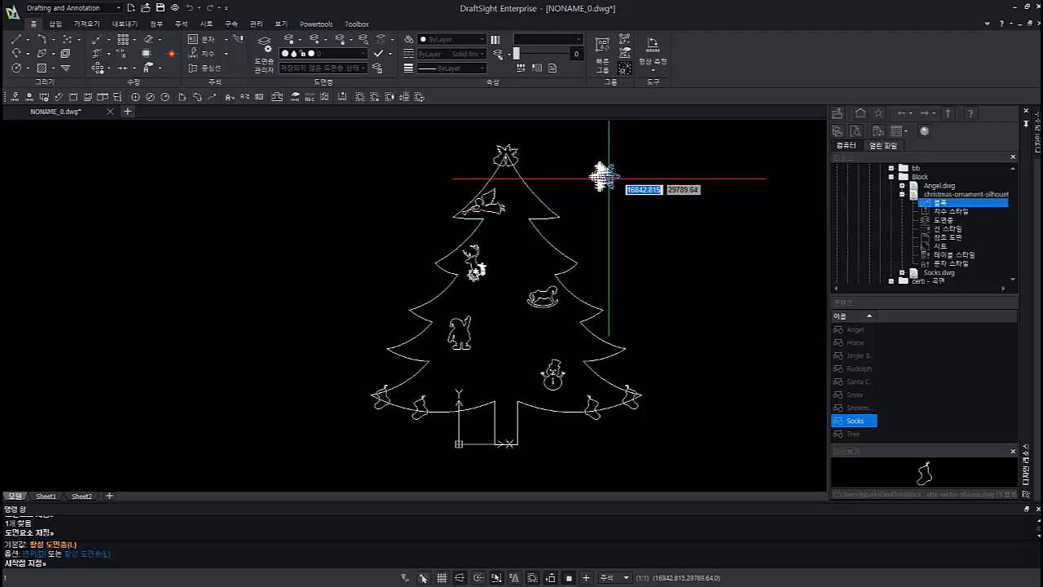
left_click(605, 176)
key("F8")
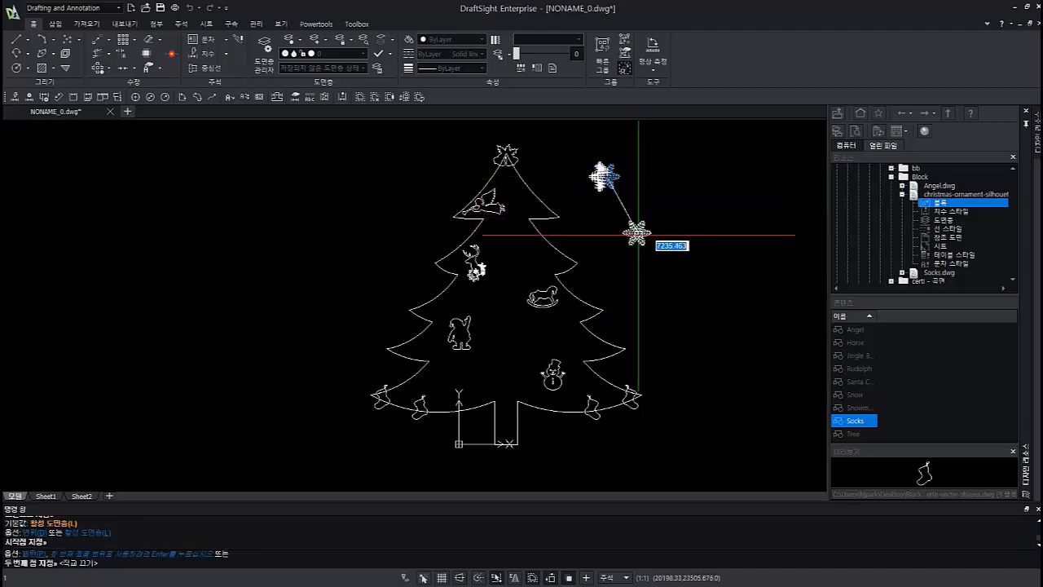
left_click(698, 157)
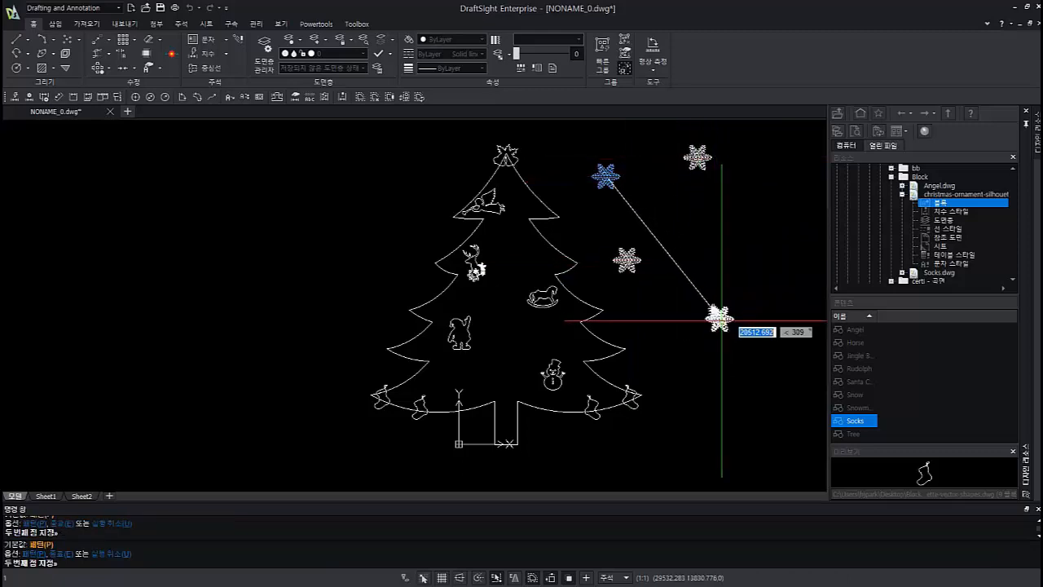
left_click(718, 317)
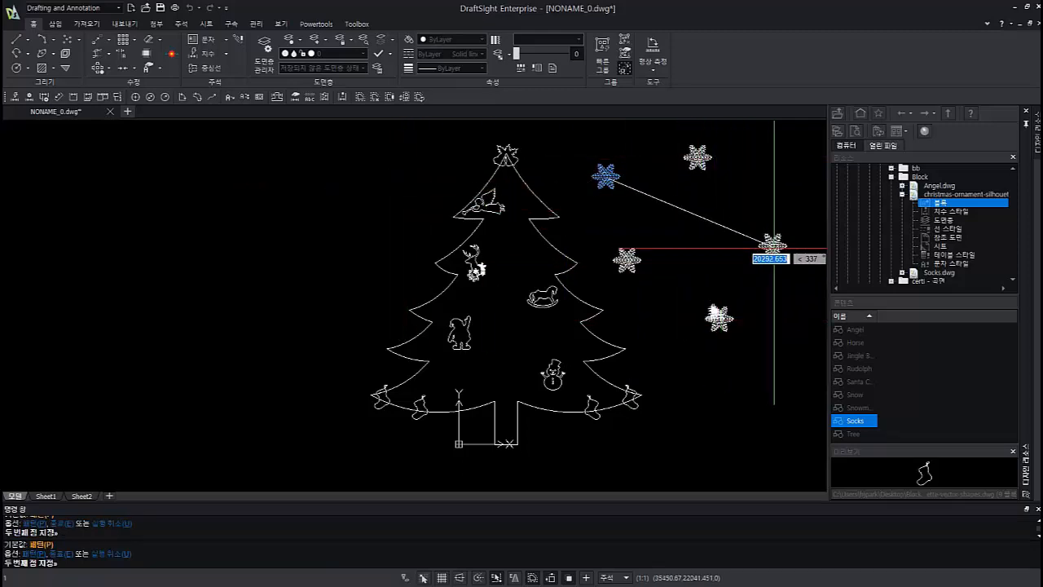
left_click(779, 225)
key("Escape")
Draw a new vertical centre line from the midpoint of the trunk's base upward, with Ortho on
type("l")
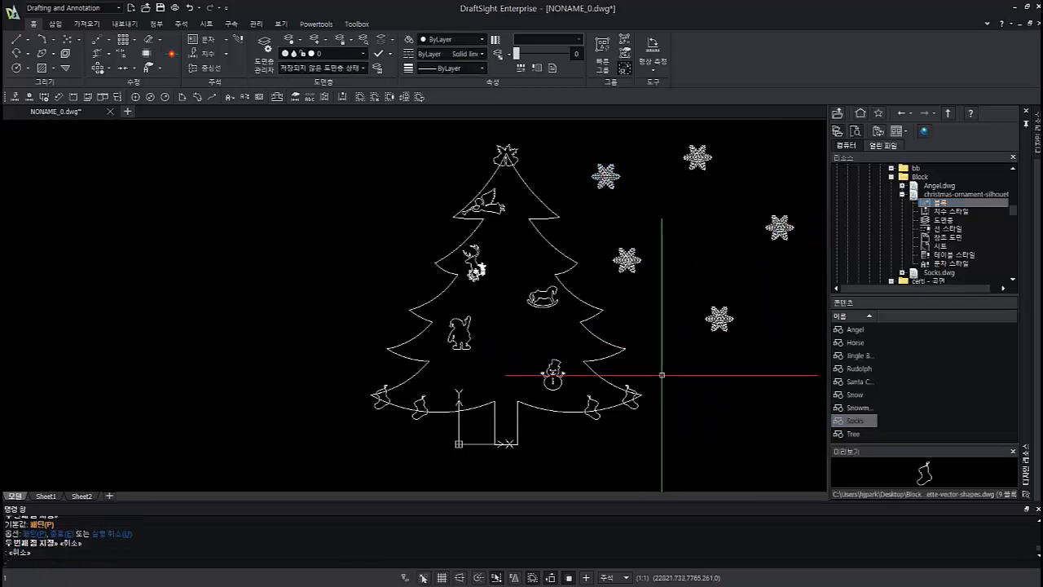
key("Return")
mouse_move(461, 444)
middle_mouse_down()
mouse_move(502, 371)
mouse_move(496, 353)
middle_mouse_up()
left_click(551, 354)
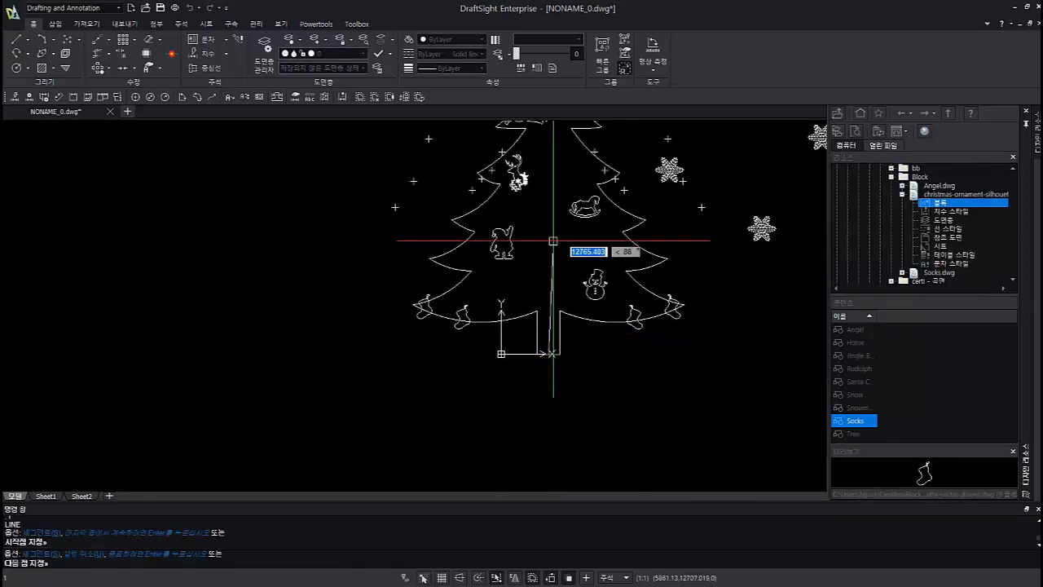
key("F8")
left_click(548, 188)
middle_click_drag(521, 251, 409, 397)
key("Escape")
Mirror the five Snow blocks about the vertical centre line to the left side of the tree, keeping the originals
type("mi")
key("Return")
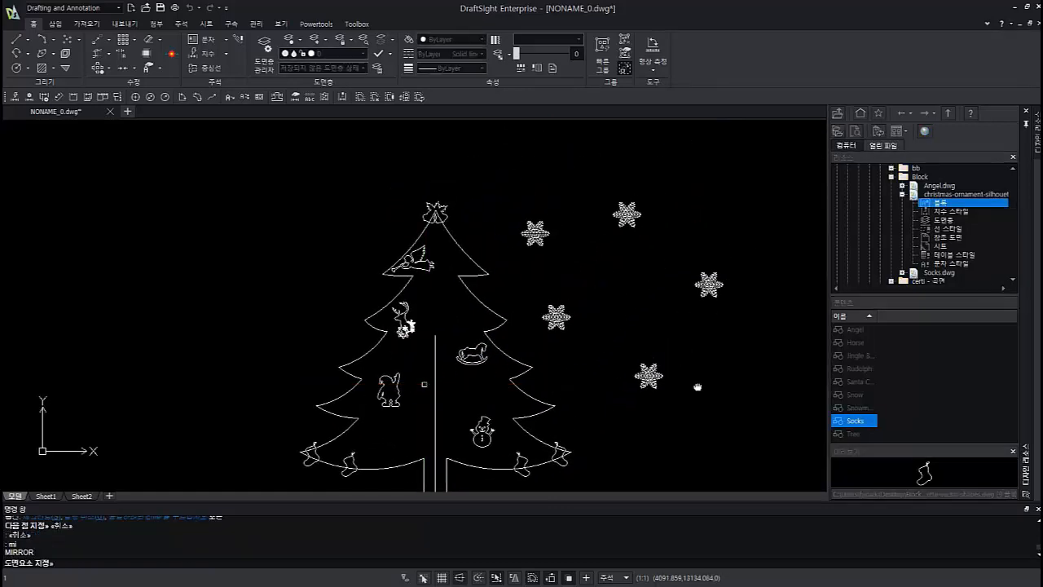
left_click(720, 396)
left_click(545, 200)
key("Return")
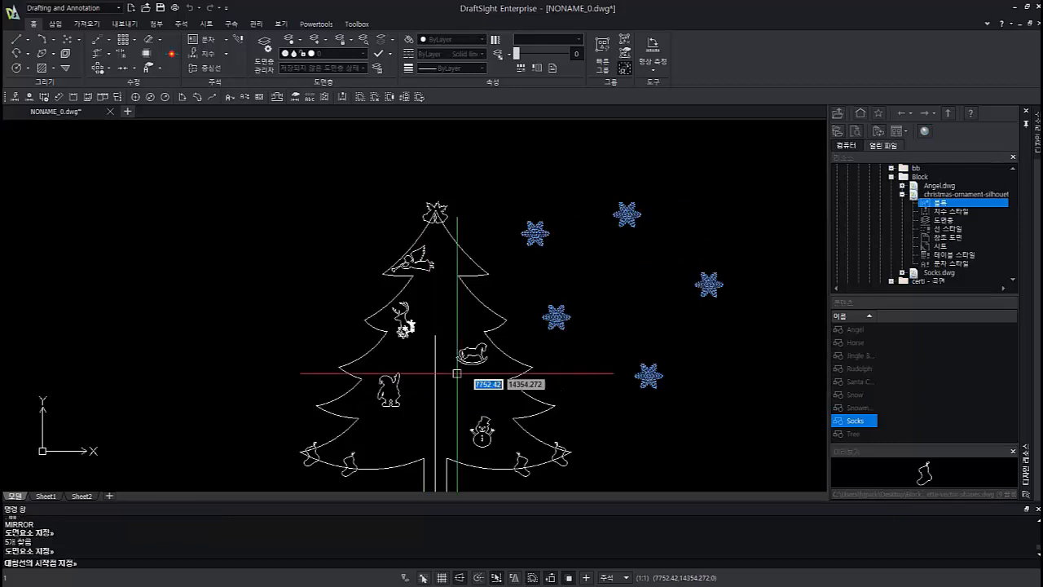
mouse_move(427, 407)
middle_mouse_down()
mouse_move(477, 311)
mouse_move(519, 339)
middle_mouse_up()
left_click(487, 313)
left_click(486, 279)
key("Return")
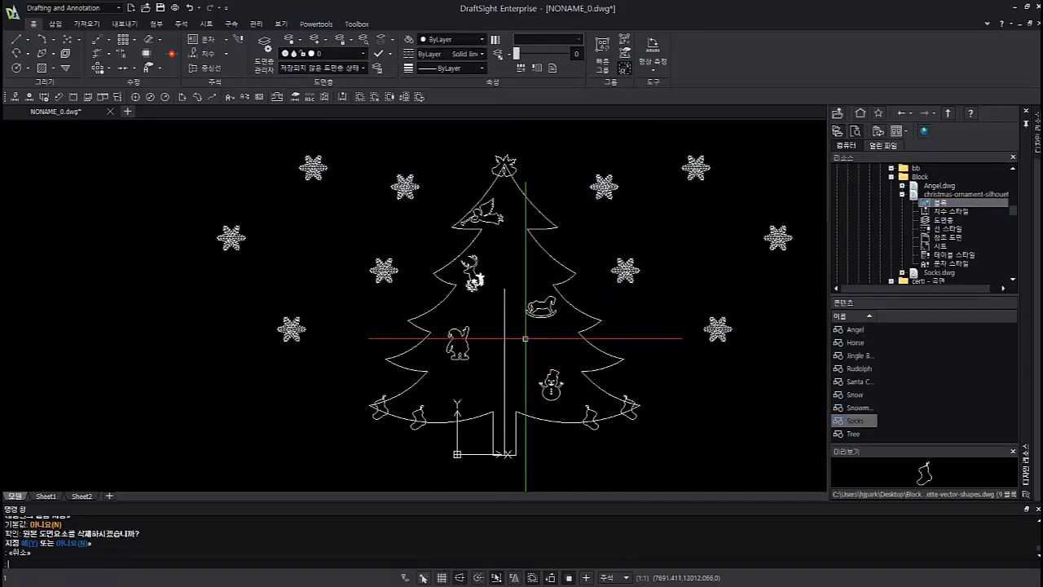
Close the Design Resources palette, fit the whole drawing in view and delete the vertical centre line
type("z")
key("Return")
type("a")
key("Return")
scroll(525, 337, "down", 2)
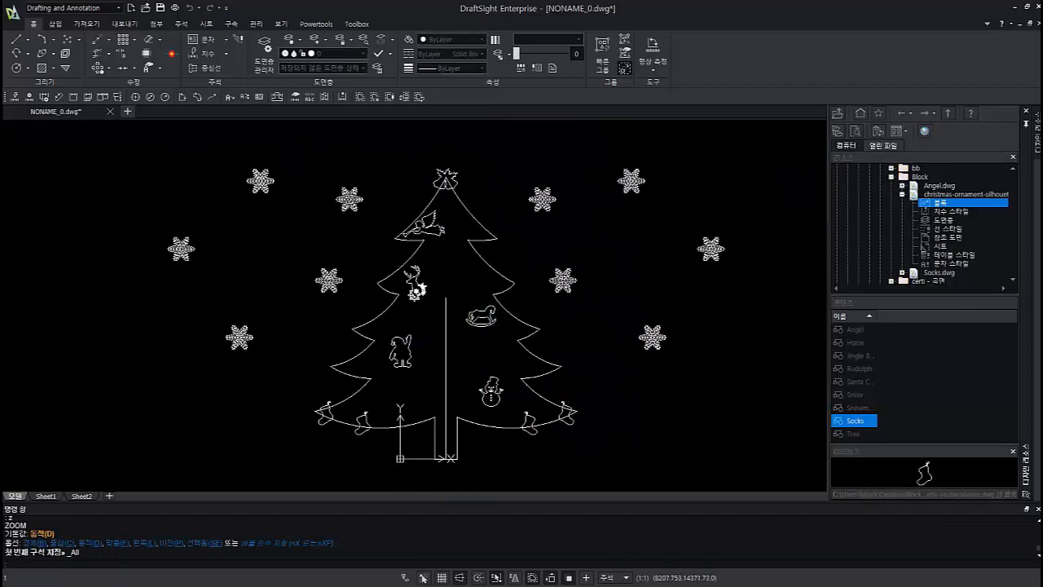
left_click(1027, 108)
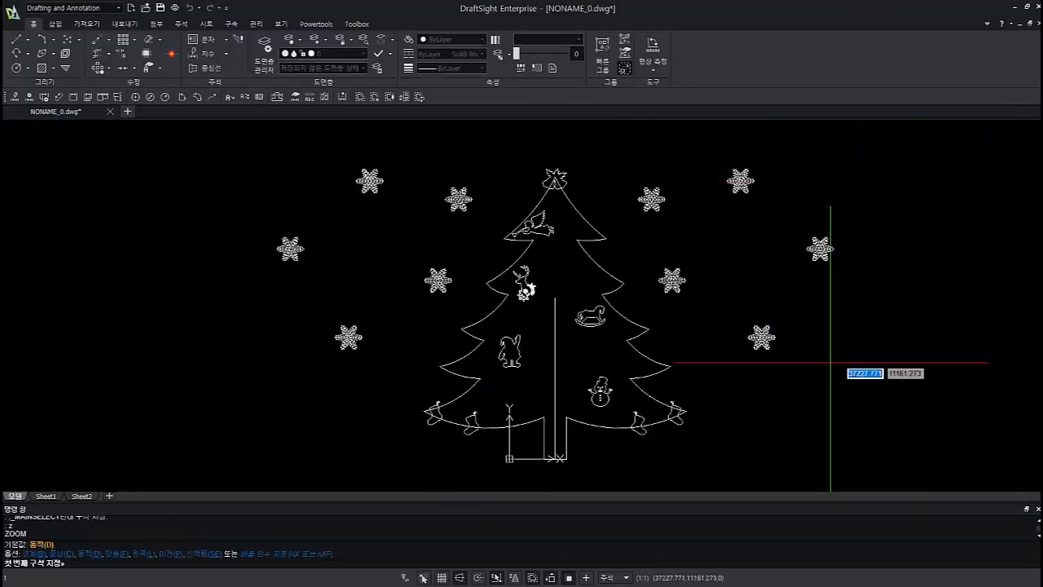
type("a")
key("Return")
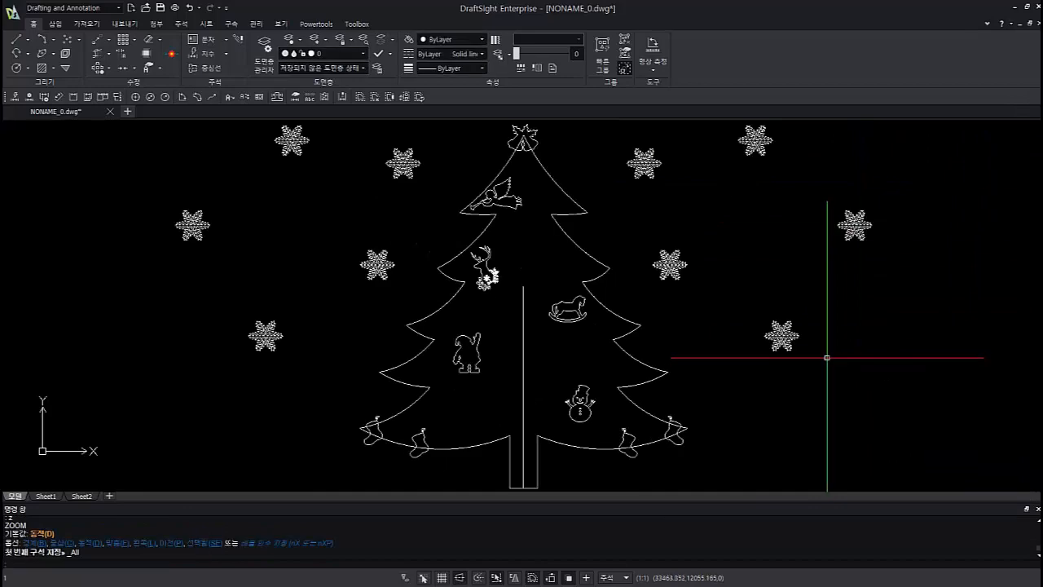
left_click(523, 343)
key("Delete")
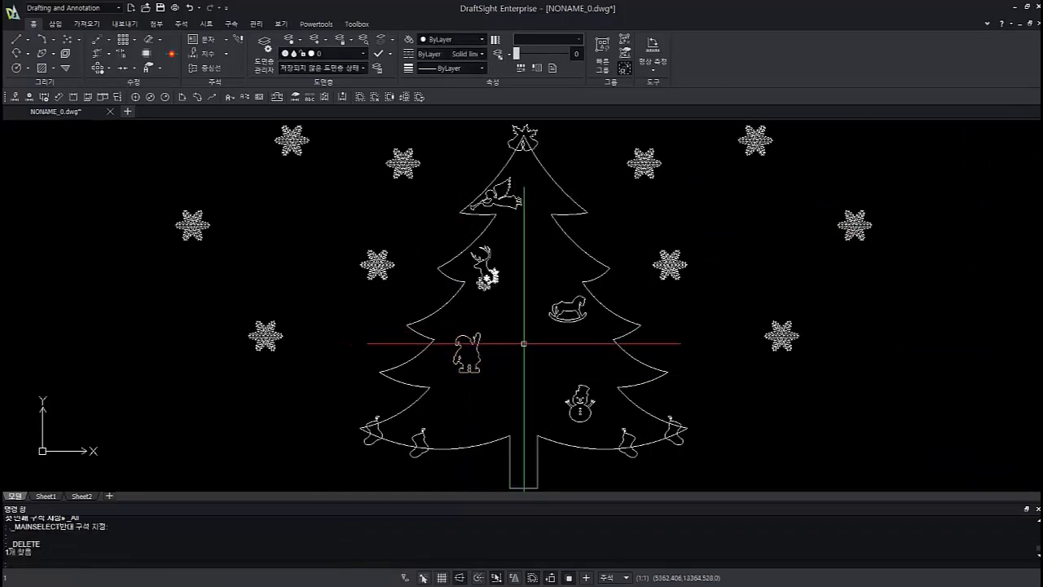
Set the rocking horse block's line color to magenta (선홍색) and inspect the block up close
left_click(567, 309)
left_click(481, 39)
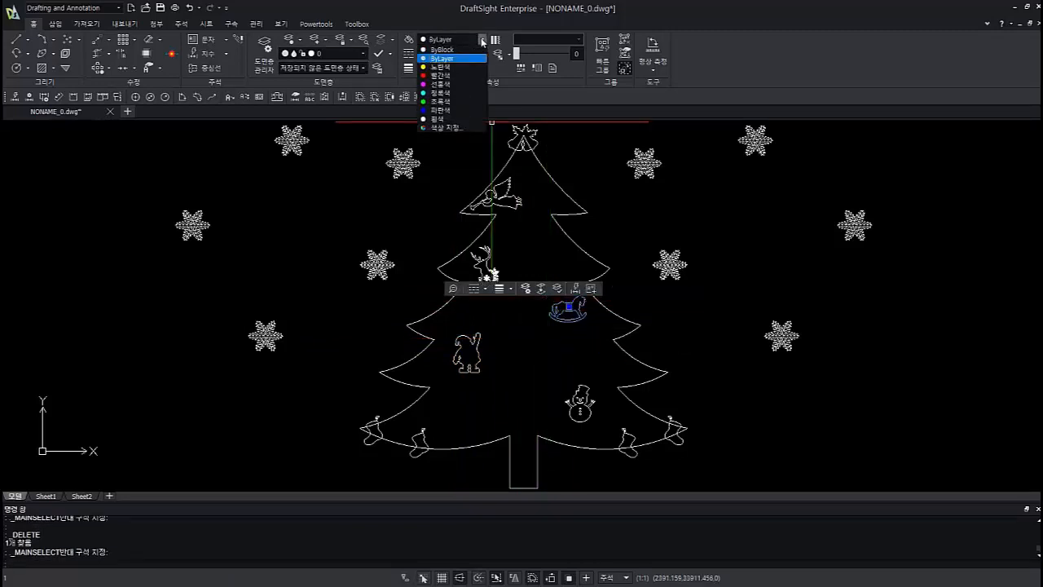
key("Escape")
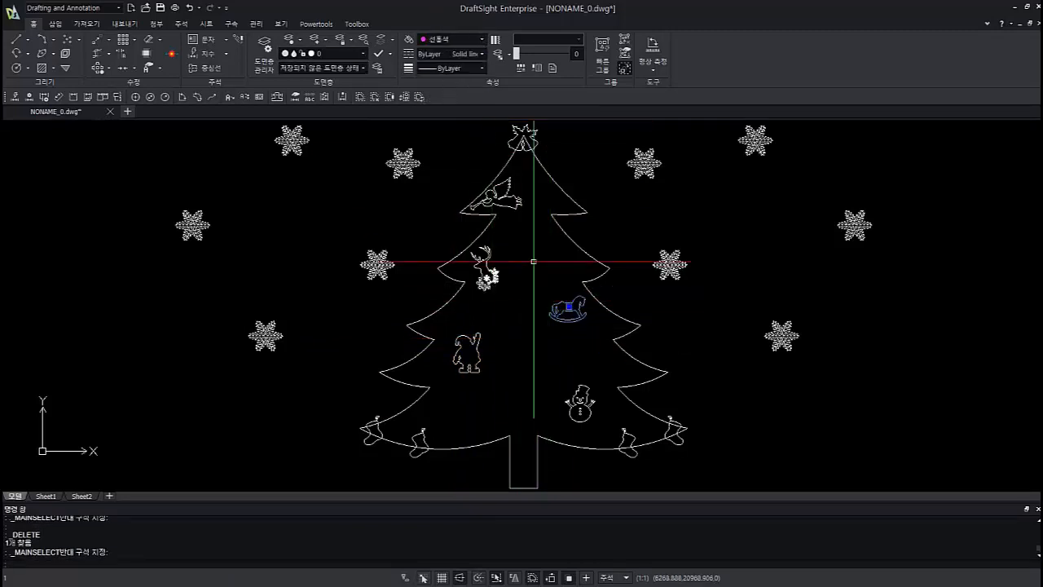
key("Escape")
left_click(566, 310)
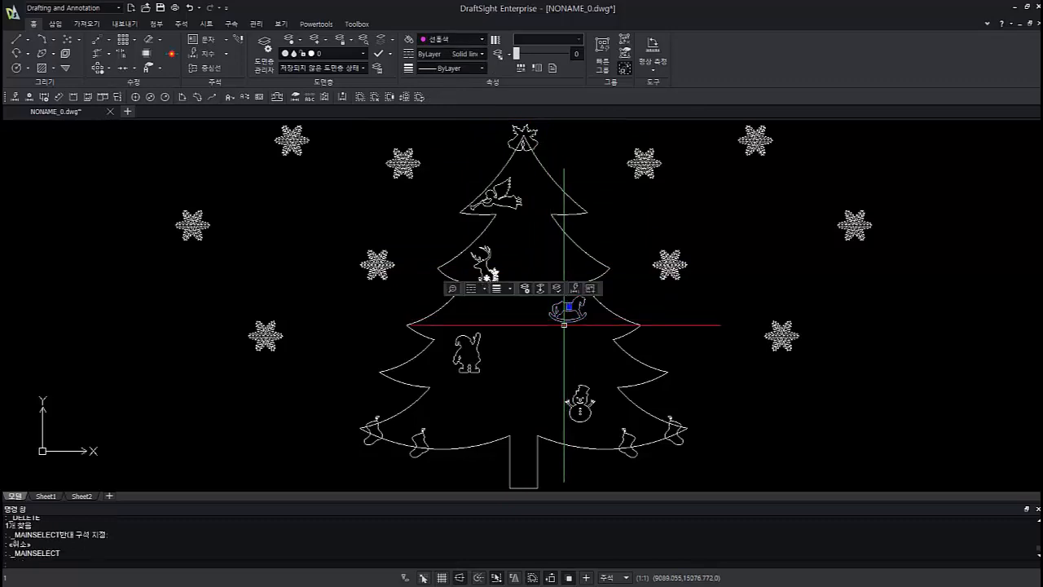
key("Escape")
scroll(550, 319, "up", 2)
scroll(550, 318, "up", 3)
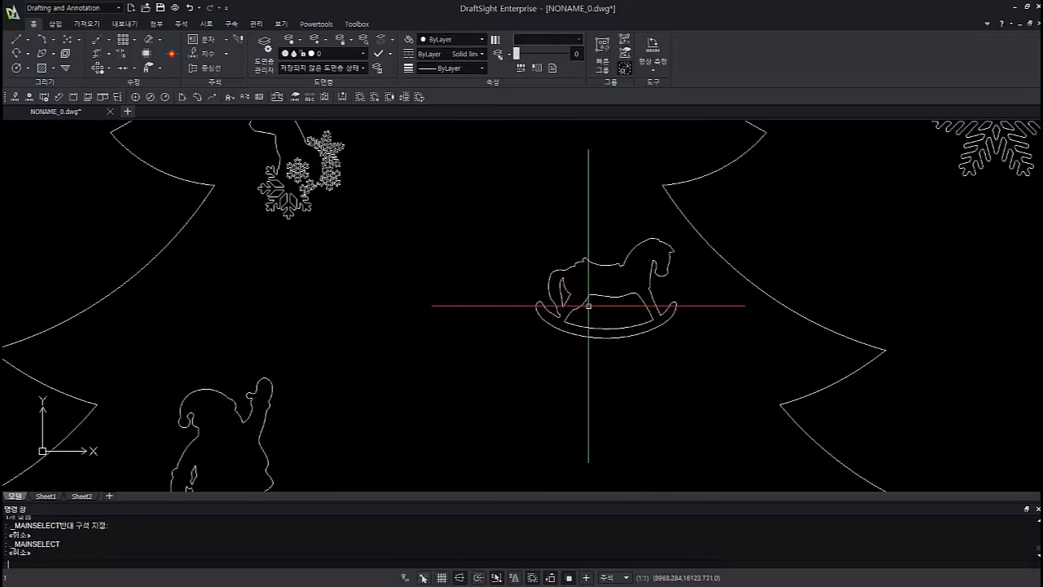
left_click(591, 300)
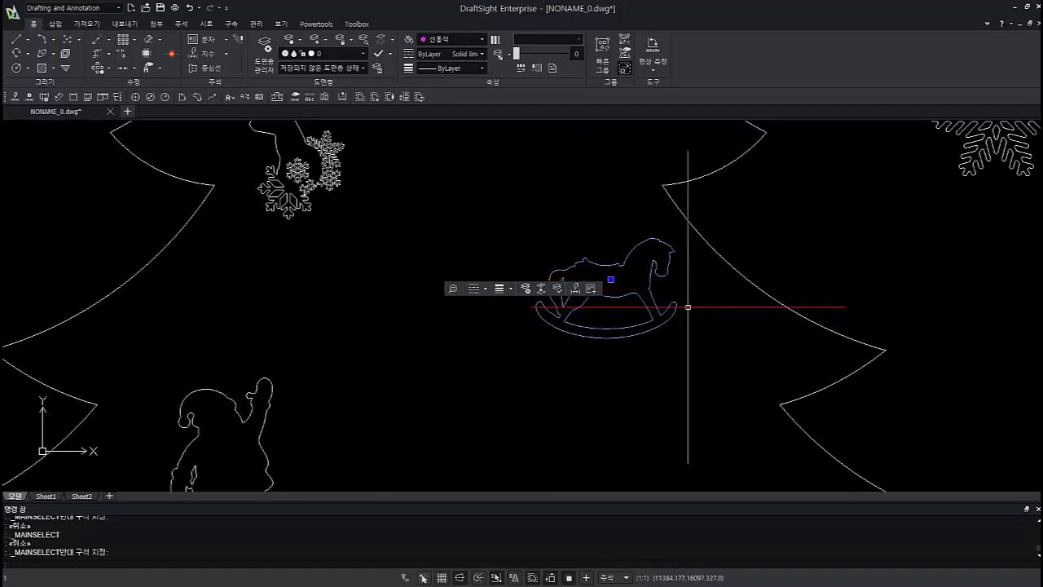
key("Escape")
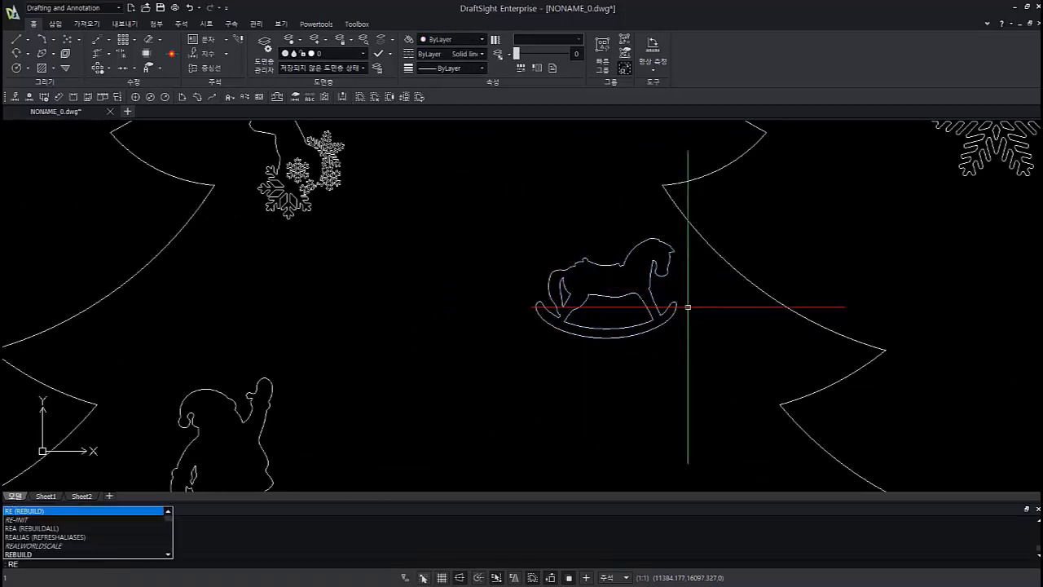
Open the Horse block for in-place editing with REFEDIT, with all nested entities selected automatically
type("reFEDIT")
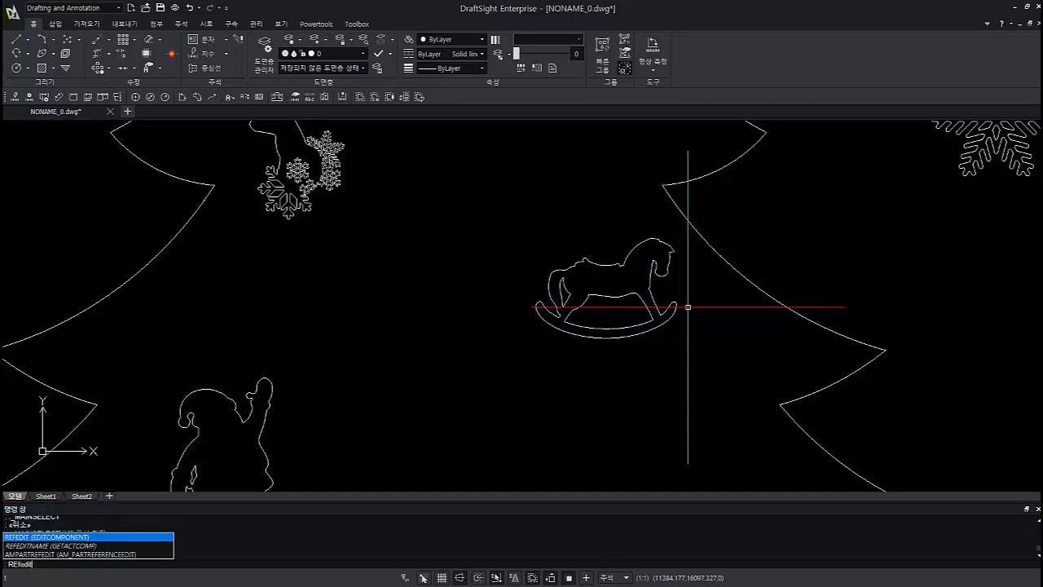
key("Return")
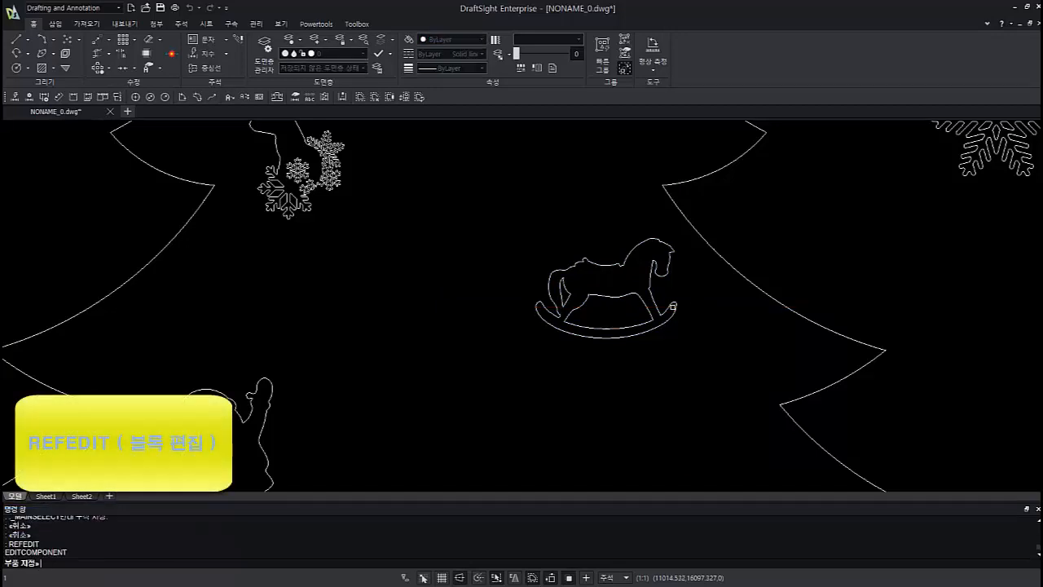
left_click(656, 306)
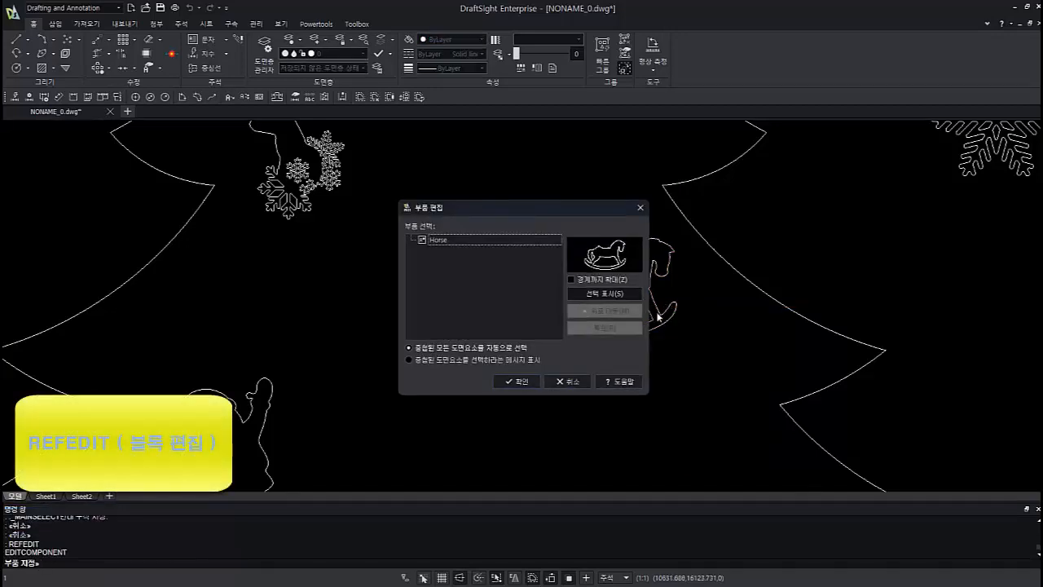
key("Return")
Set the color of all the horse's outlines inside the block to magenta and inspect them
left_click(699, 361)
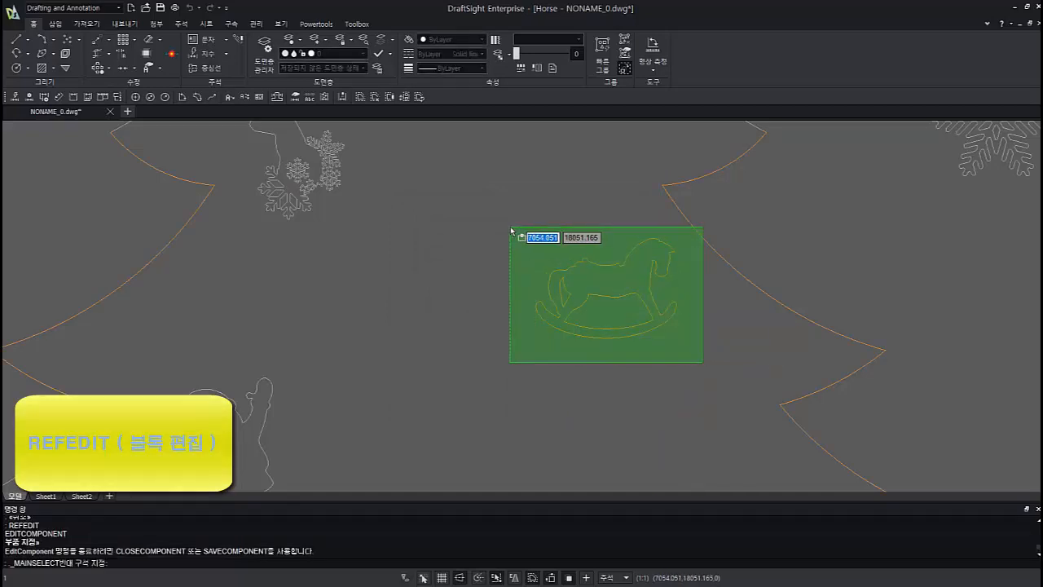
left_click(512, 228)
left_click(463, 39)
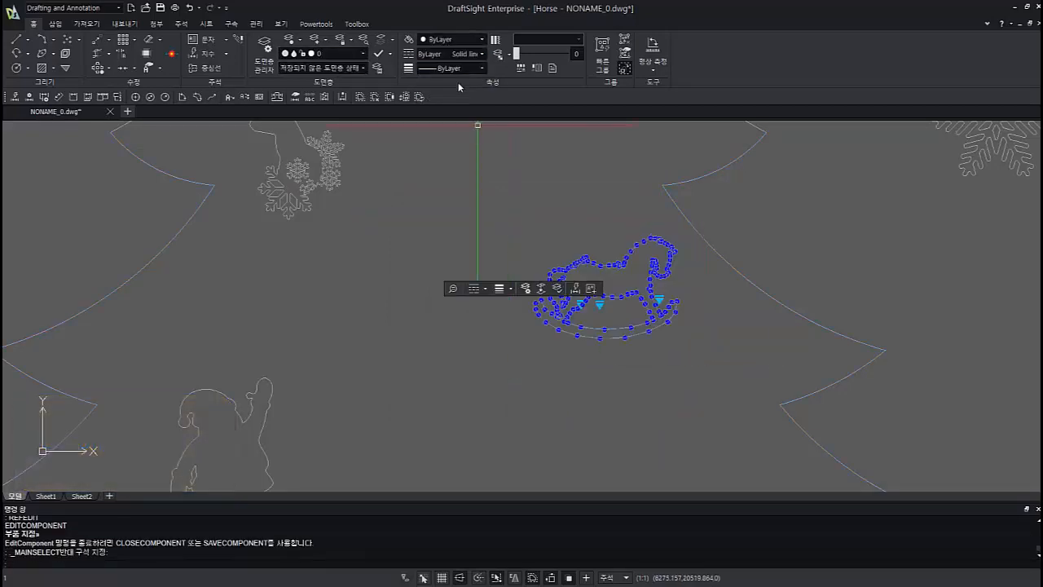
key("Escape")
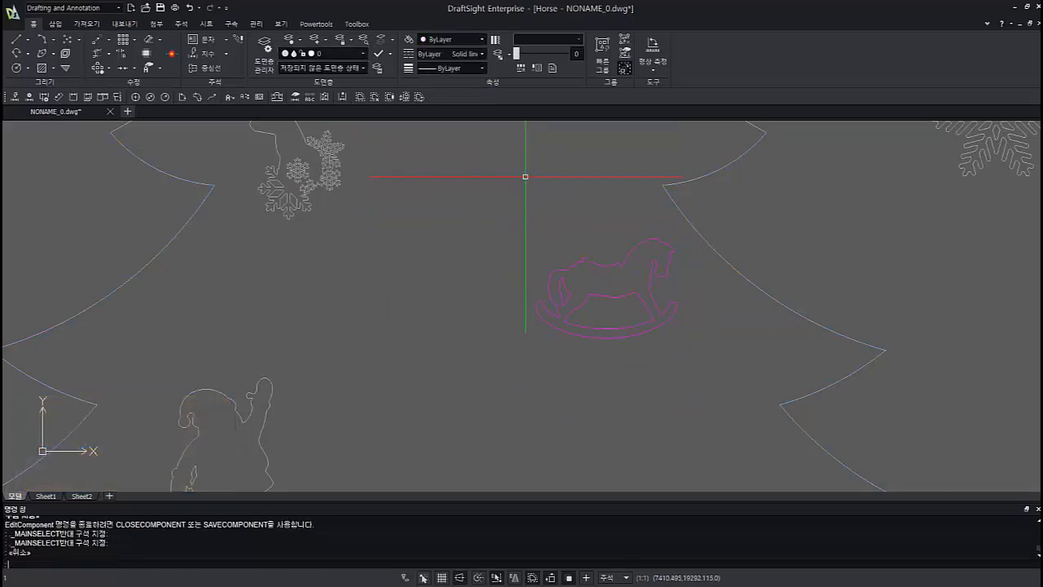
scroll(583, 225, "up", 2)
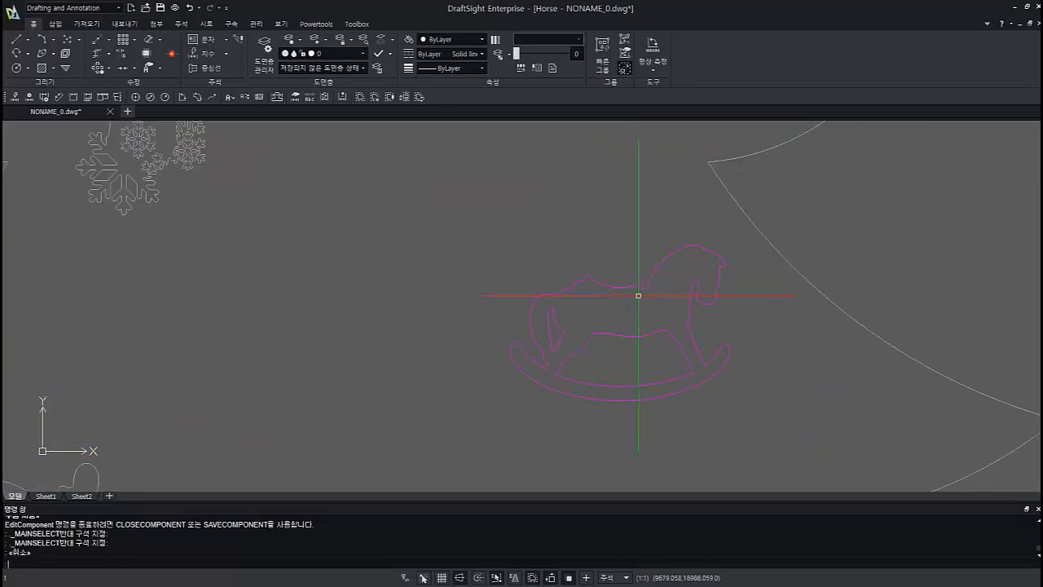
scroll(591, 263, "down", 2)
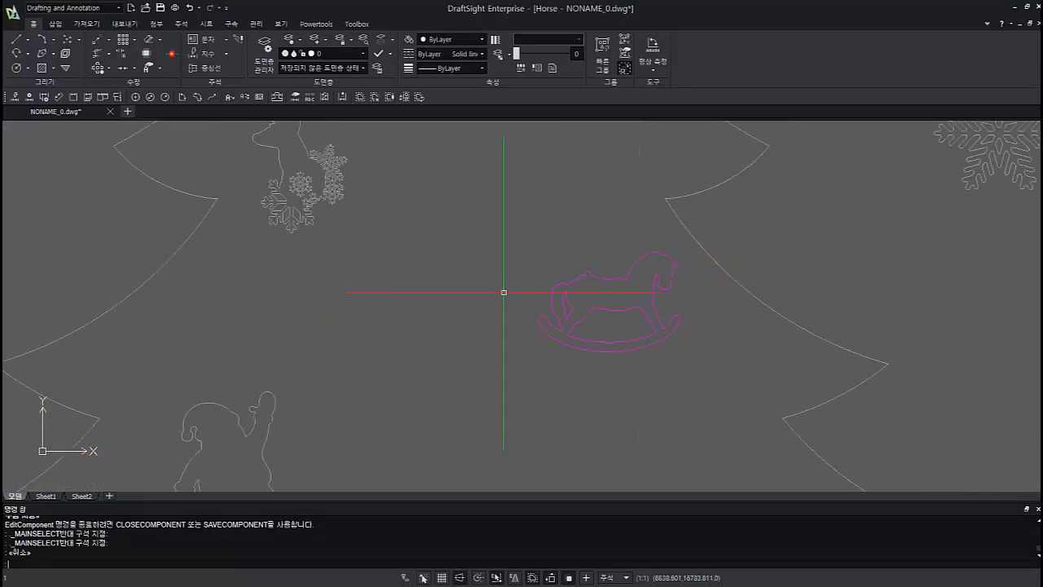
Close the Horse block's in-place editing with CLOSECOMPONENT, save its changes and fit the whole drawing in view
key("BackSpace")
type("CL")
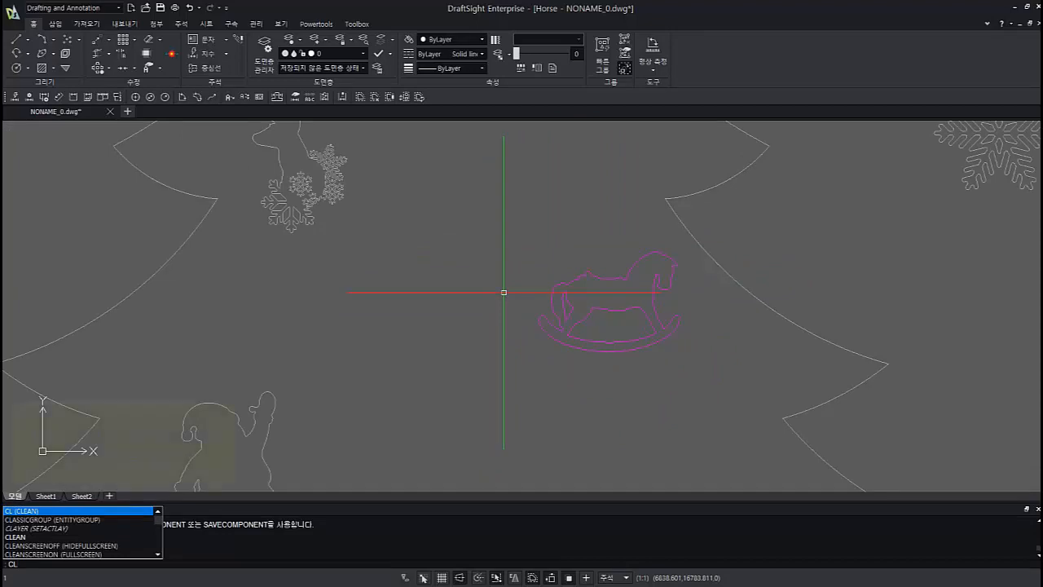
type("OSE")
key("Down")
key("Down")
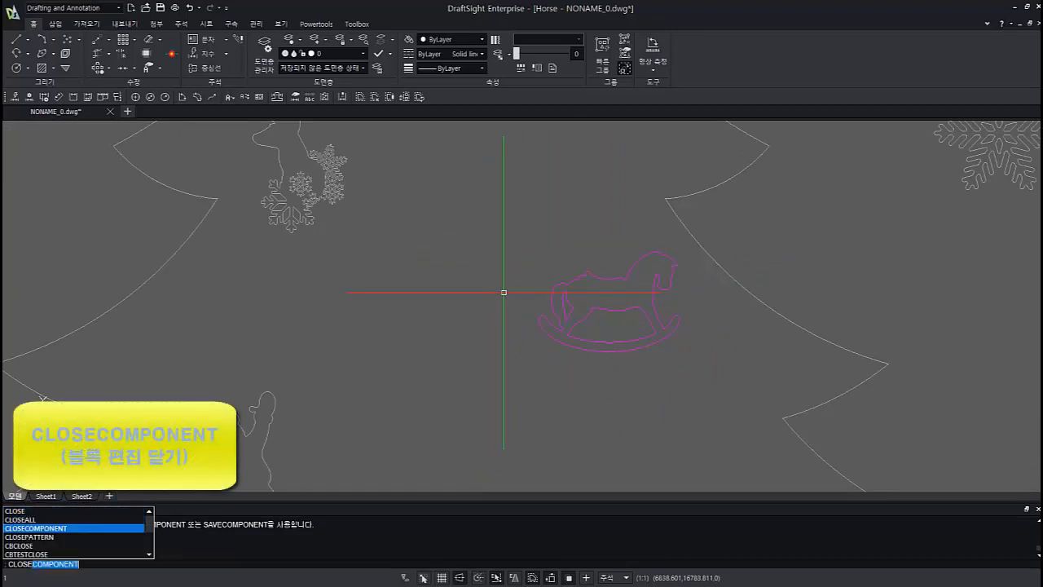
key("Return")
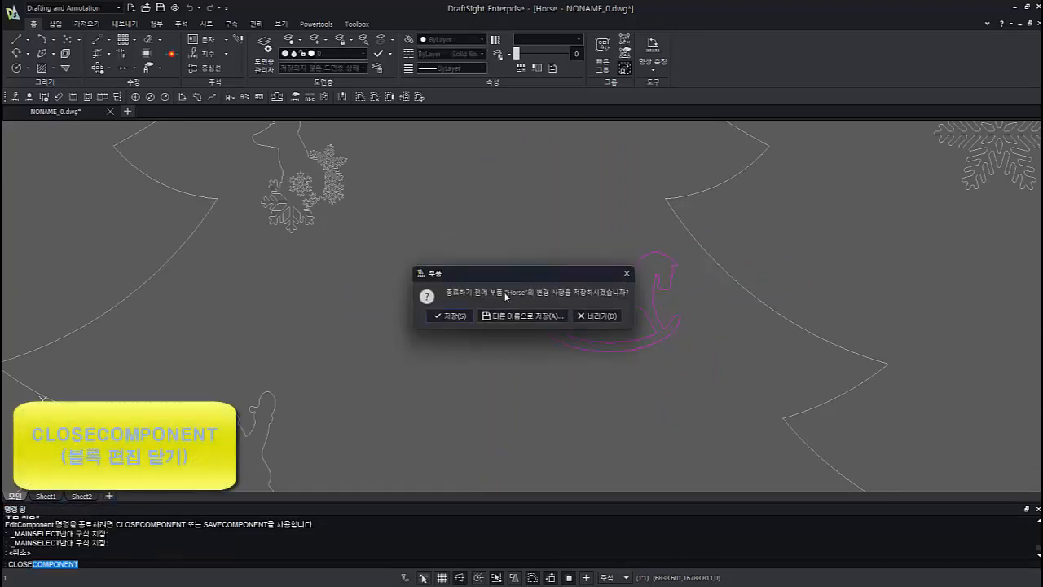
left_click(456, 316)
key("Escape")
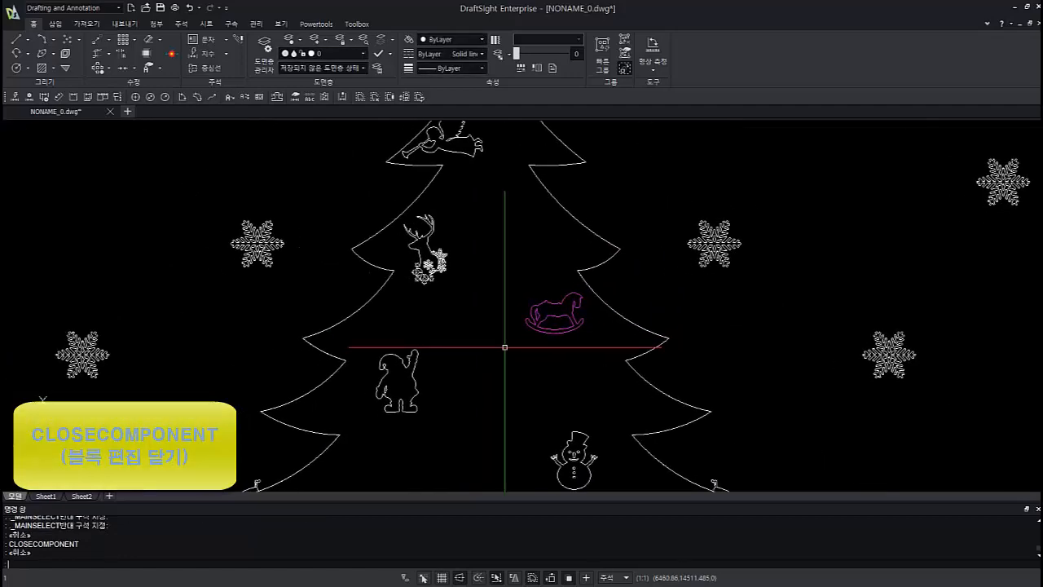
type("z")
key("Return")
type("a")
key("Return")
middle_click_drag(505, 347, 520, 337)
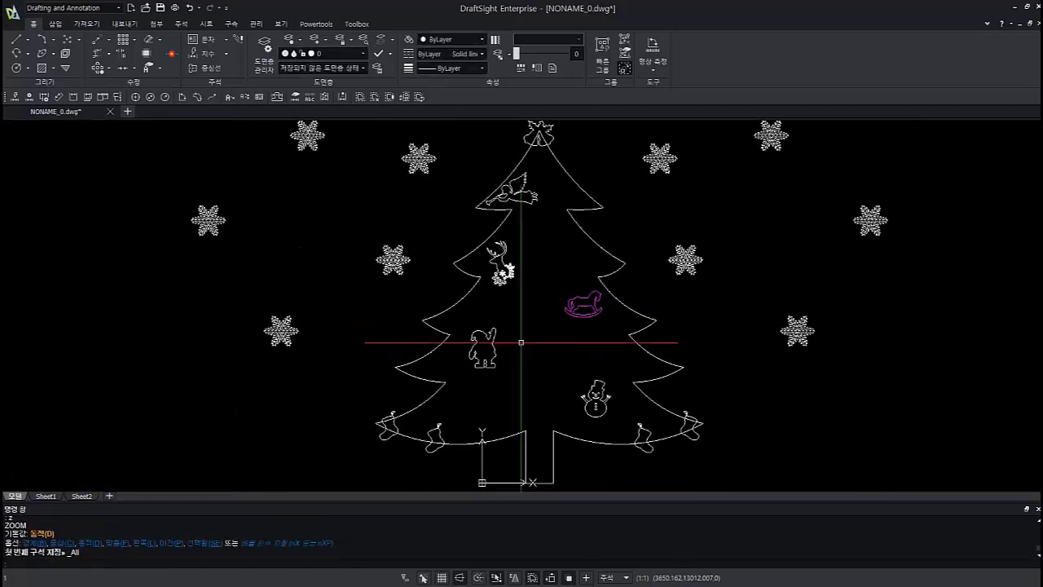
Open the Snowman block near the tree's lower right branches for in-place editing with REFEDIT
scroll(590, 399, "up", 5)
scroll(600, 347, "up", 3)
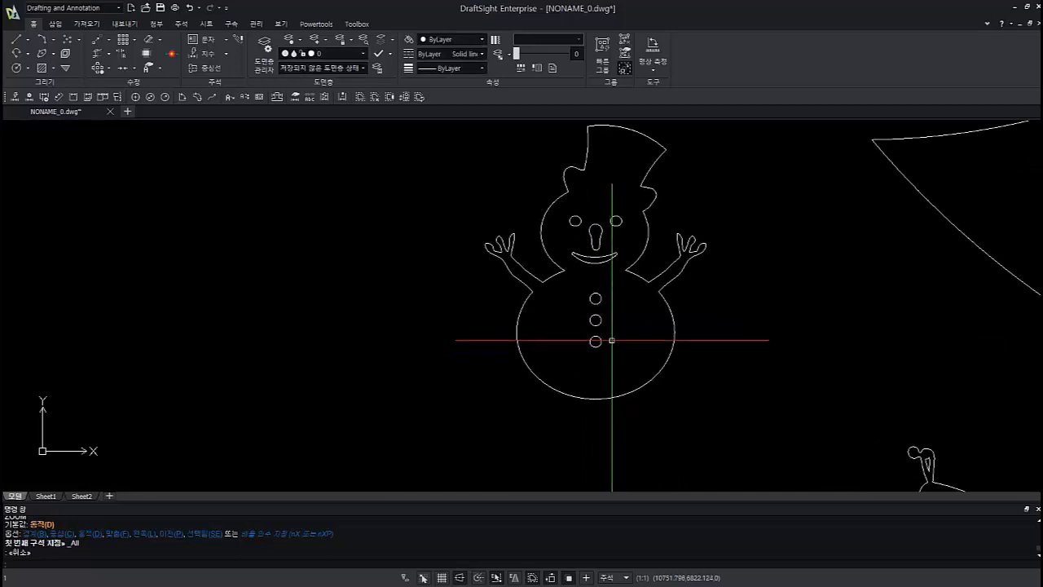
type("refedit")
key("Return")
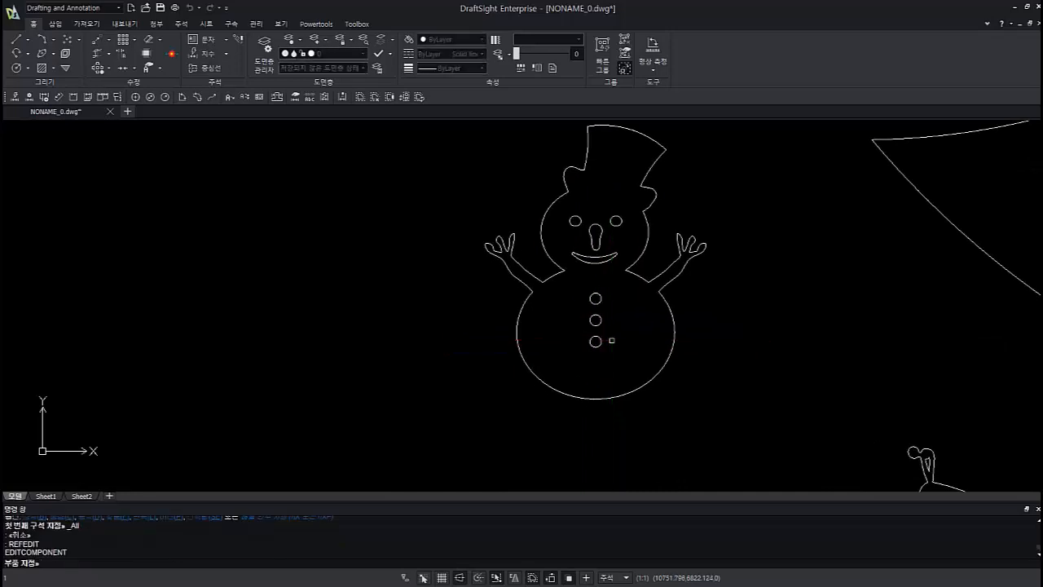
scroll(612, 340, "up", 1)
left_click(678, 361)
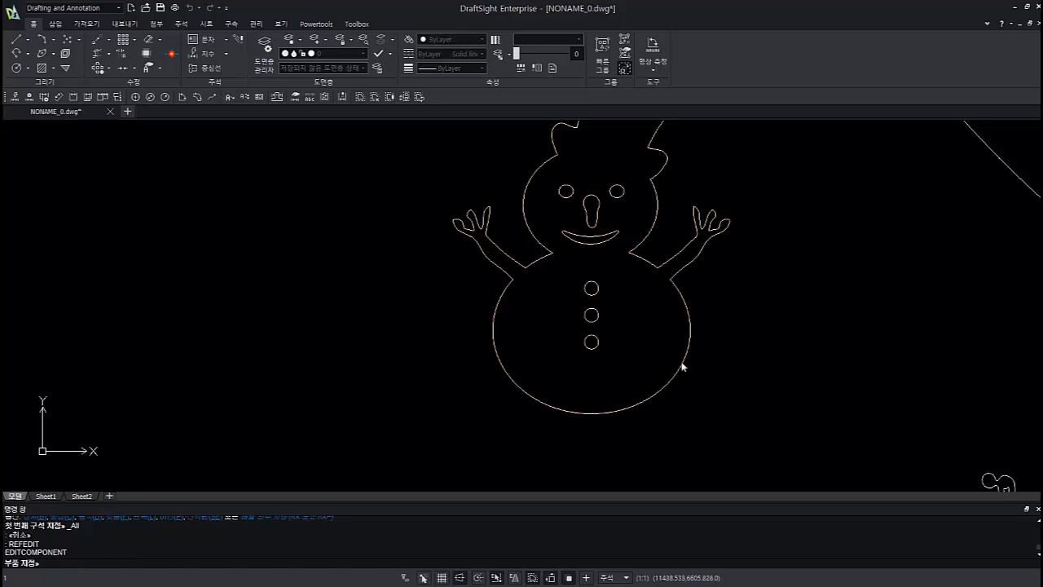
key("Return")
scroll(604, 359, "up", 3)
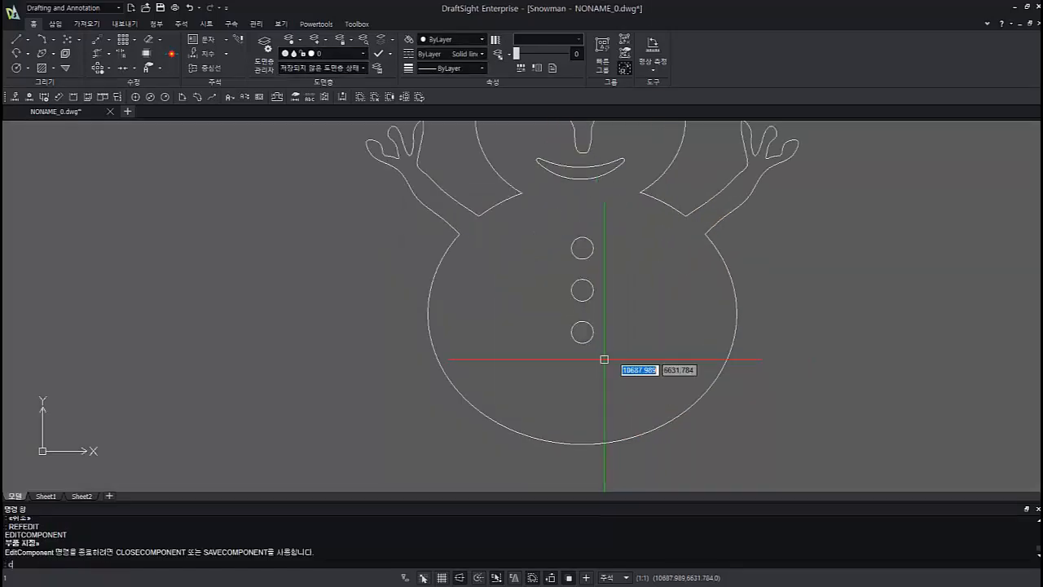
Draw a vertical construction line straight down from the center of the snowman's lowest button
key("Return")
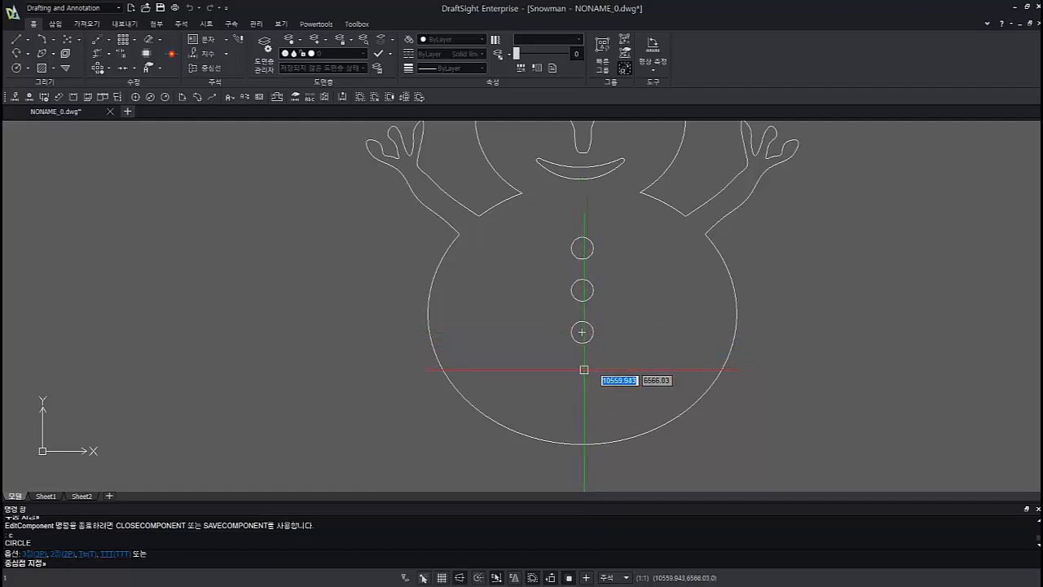
key("Escape")
type("l")
key("Return")
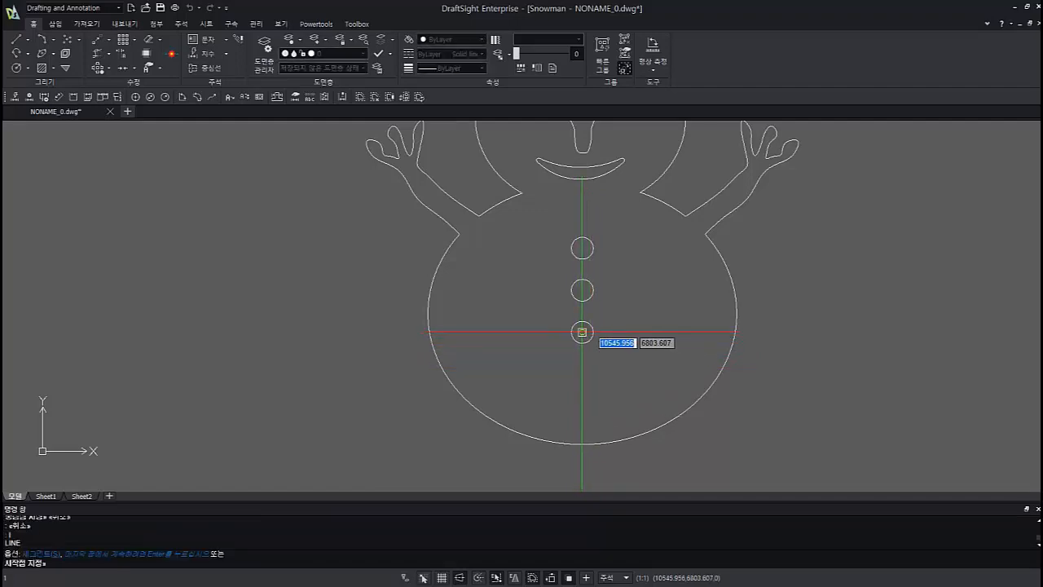
left_click(582, 331)
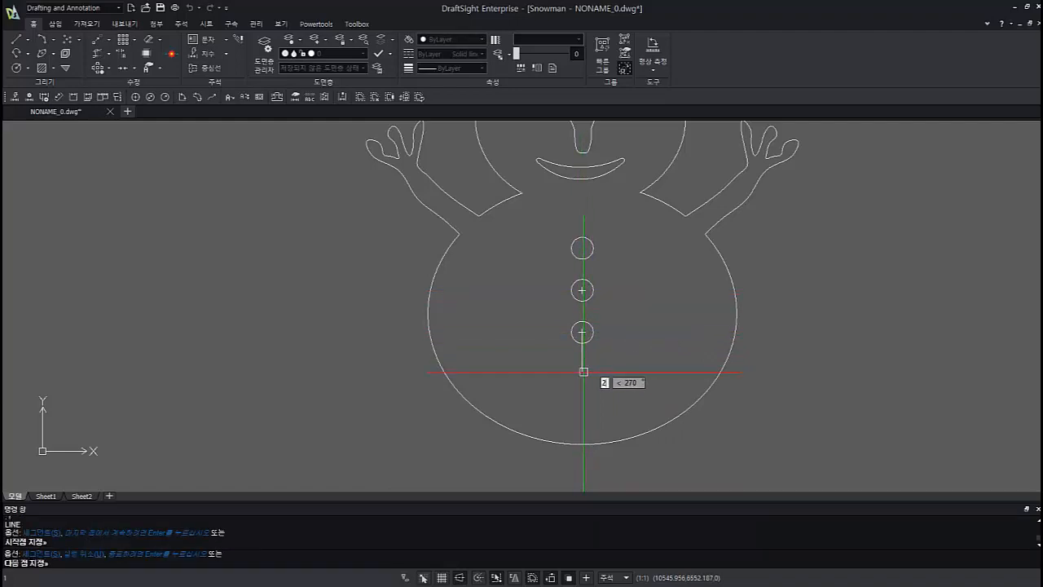
key("Escape")
Check the radius of the snowman's lowest button with a temporary circle from its center
type("c")
key("Return")
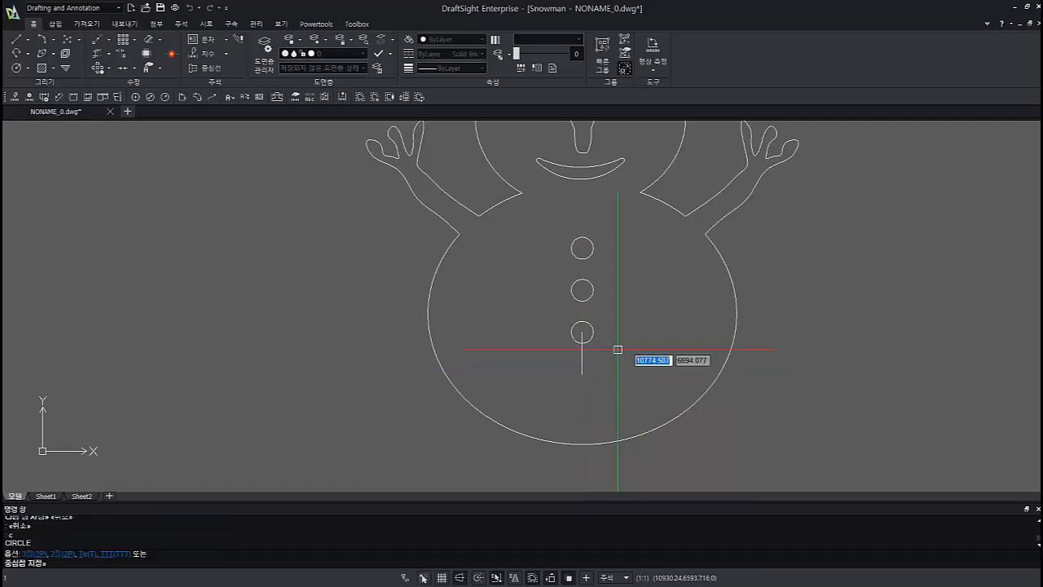
left_click(582, 332)
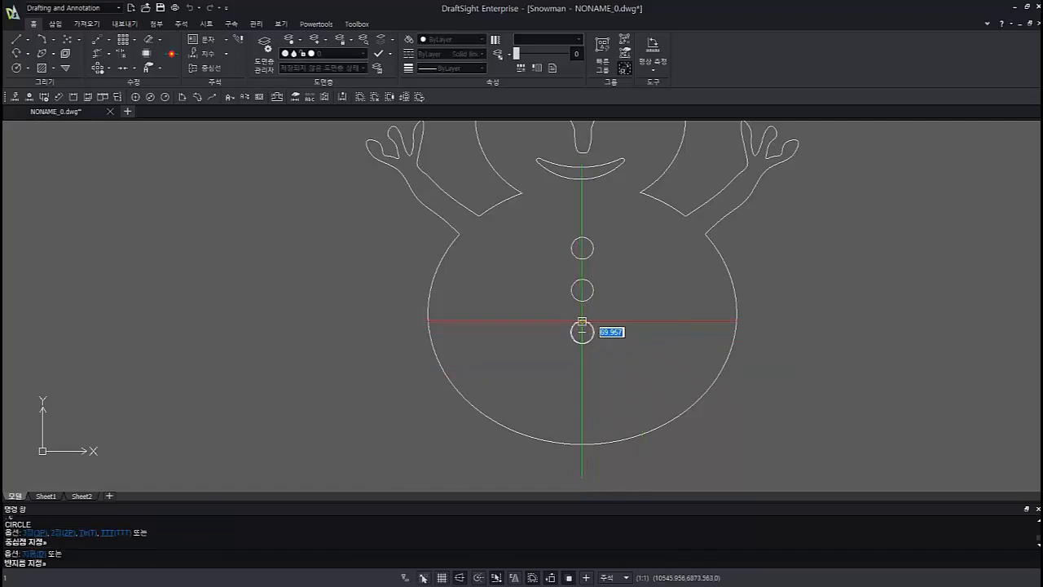
key("Escape")
Draw a fourth button circle centered on the construction line's lower end and delete the construction line
type("c")
key("Return")
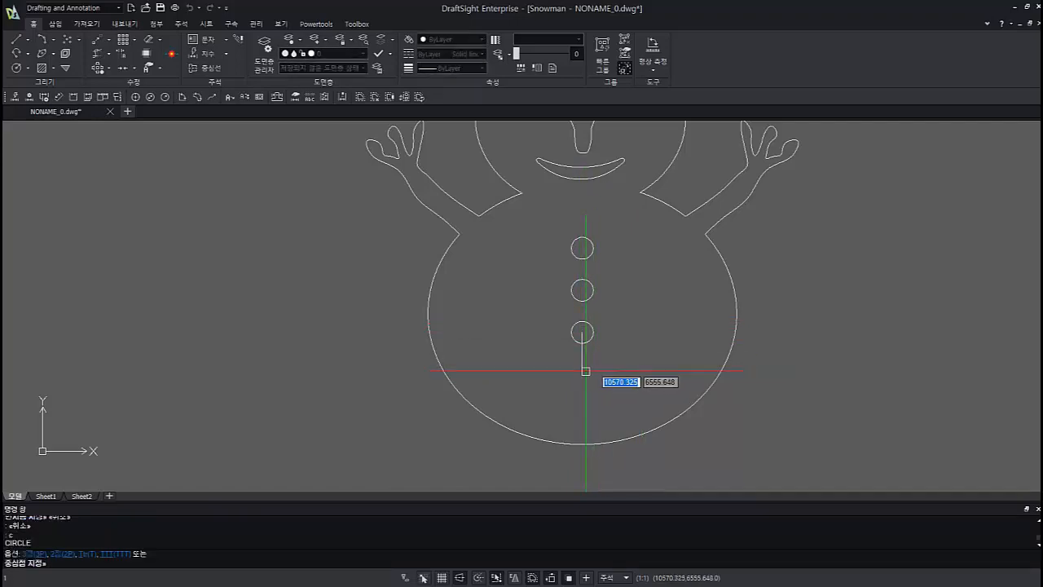
middle_click_drag(586, 371, 612, 328)
left_click(598, 330)
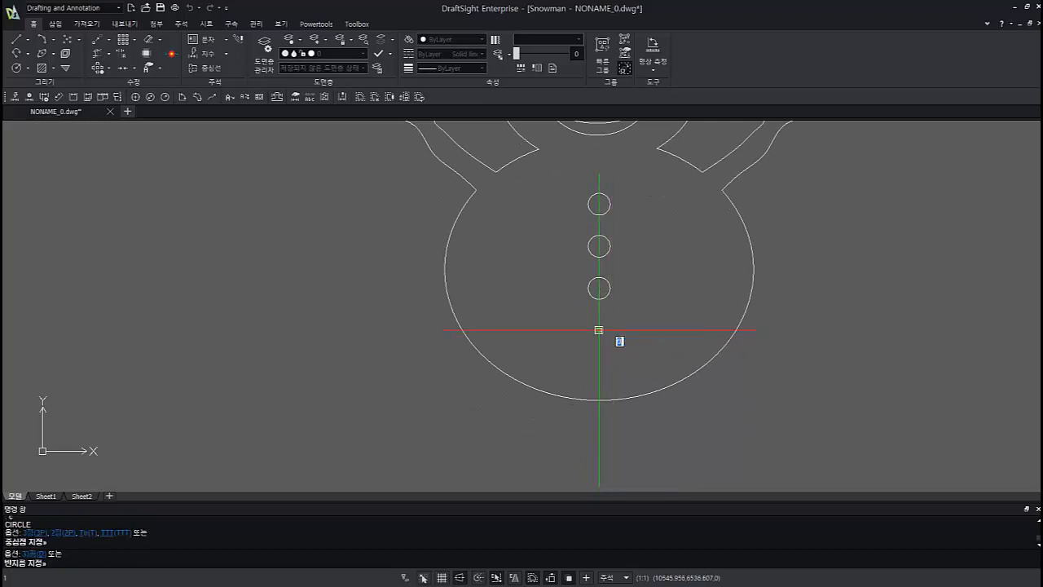
key("Return")
key("Escape")
left_click(612, 307)
left_click(584, 303)
key("Delete")
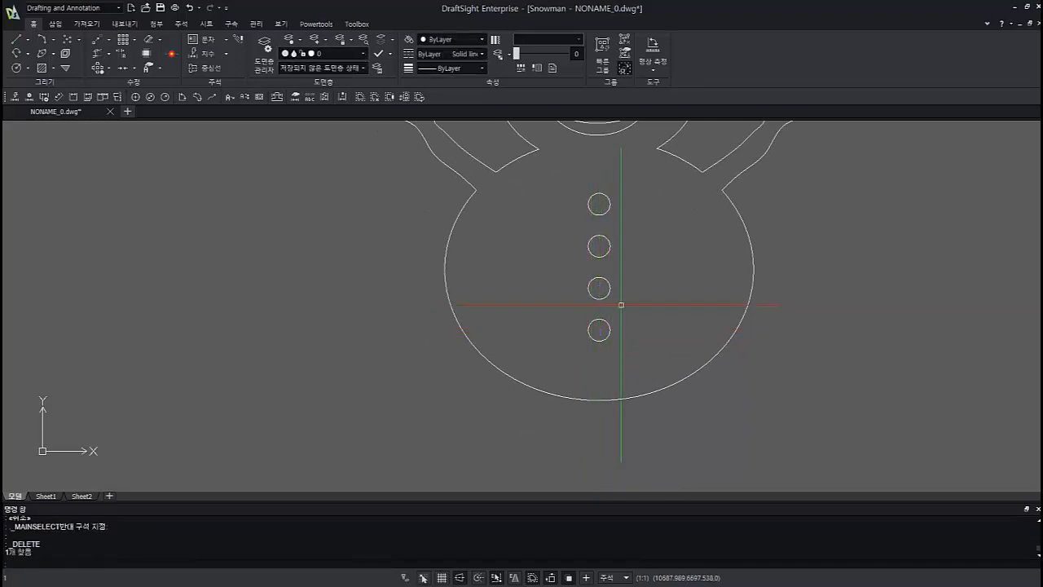
Close the Snowman block editing with CLOSECOMPONENT, saving the added button, and fit the whole drawing in view
scroll(673, 313, "down", 4)
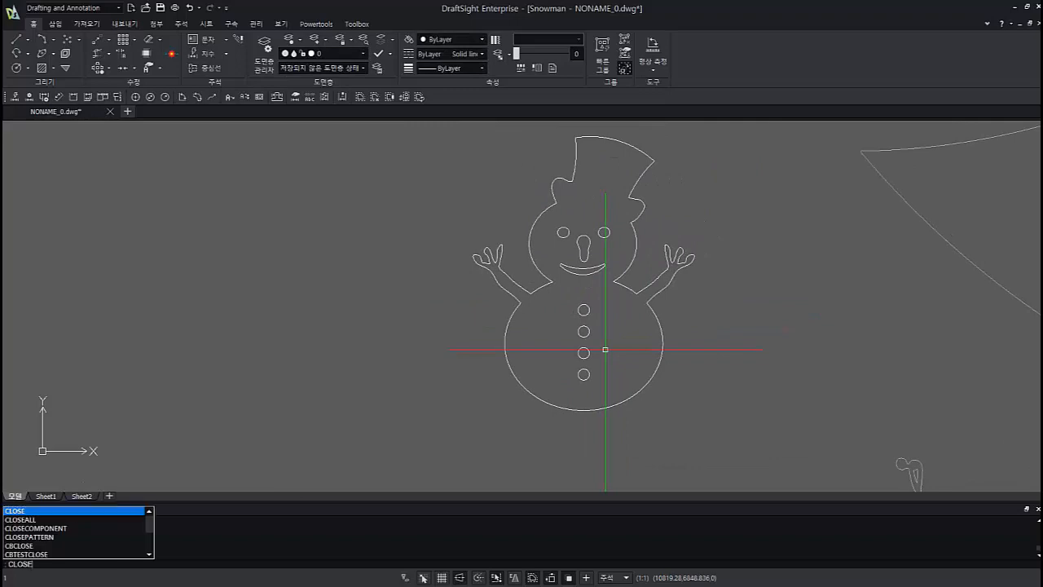
key("Return")
key("Return")
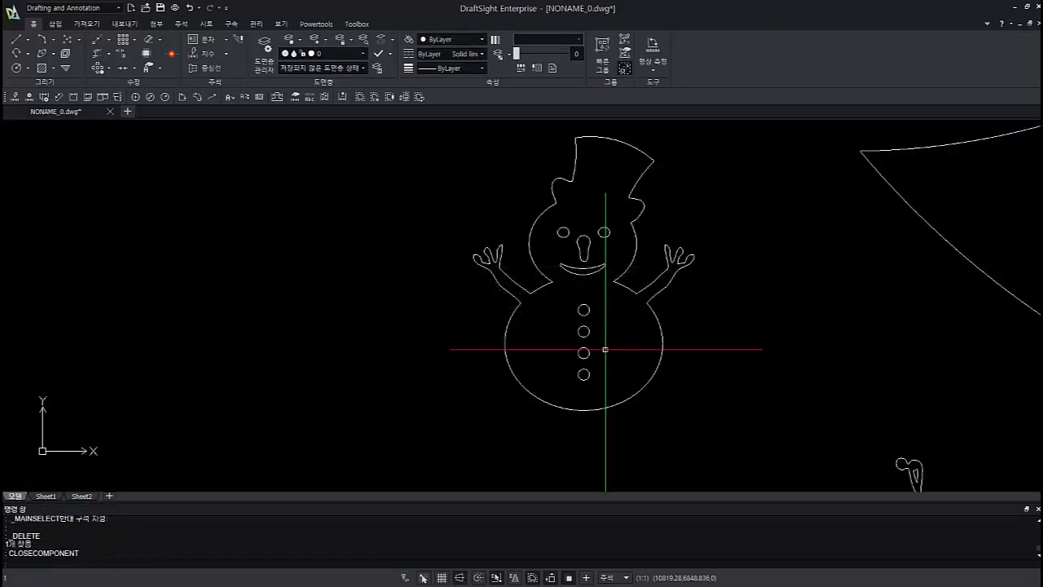
type("z")
key("Return")
type("a")
key("Return")
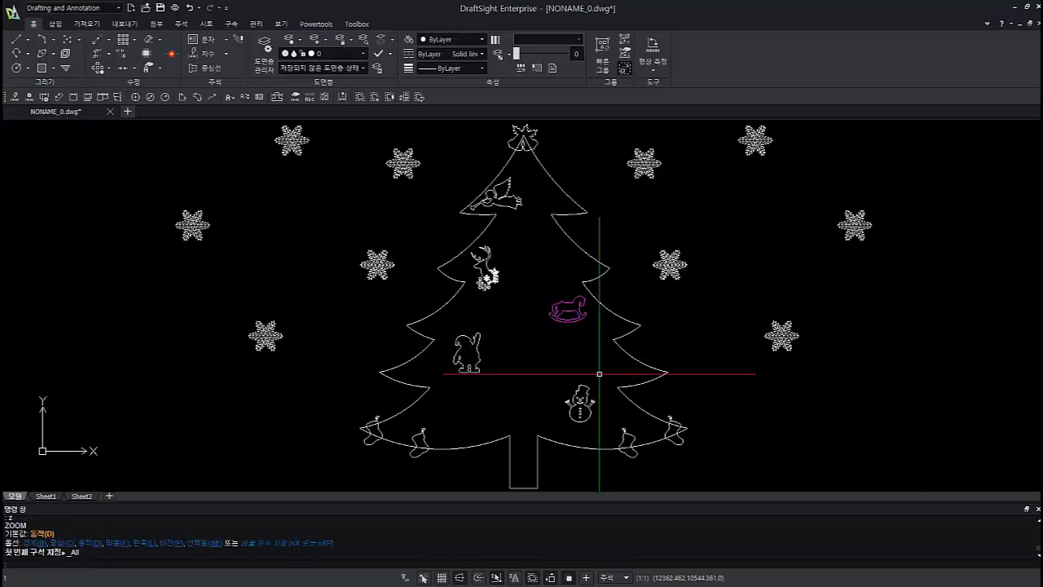
Copy the snowman block horizontally to the left side of the tree, directly below the Santa
scroll(585, 414, "up", 1)
middle_click_drag(585, 414, 559, 367)
scroll(603, 326, "up", 1)
scroll(559, 367, "down", 2)
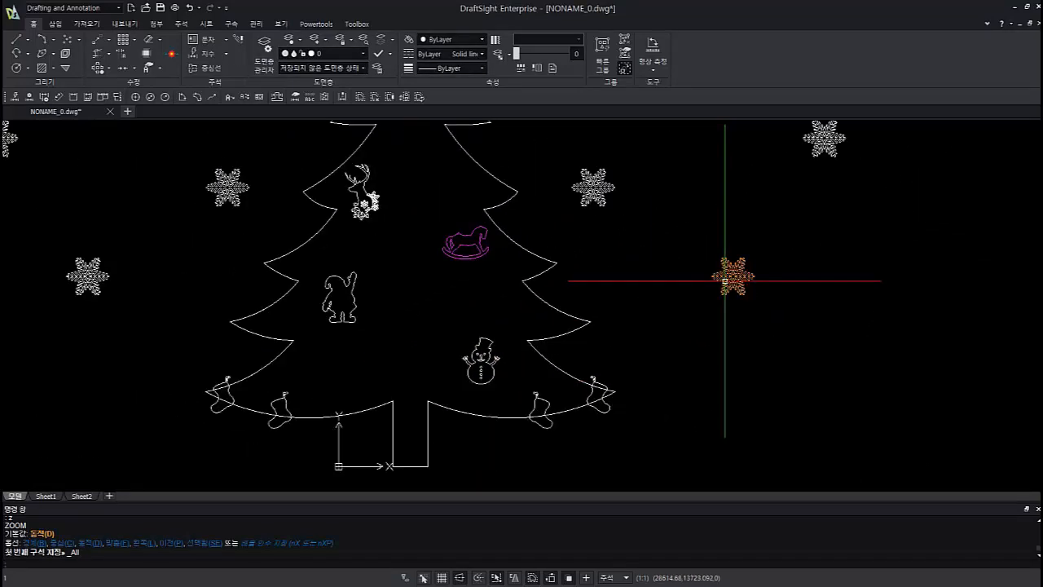
scroll(636, 350, "up", 1)
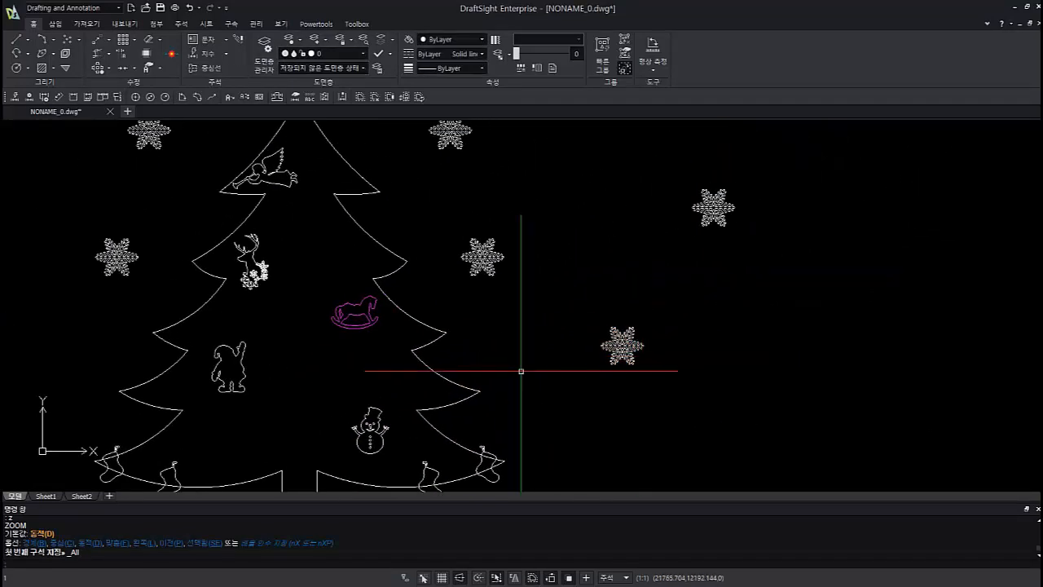
scroll(372, 337, "up", 1)
middle_click_drag(353, 337, 473, 268)
scroll(454, 348, "up", 1)
middle_click_drag(458, 354, 566, 291)
scroll(519, 352, "up", 1)
left_click(634, 367)
left_click(553, 289)
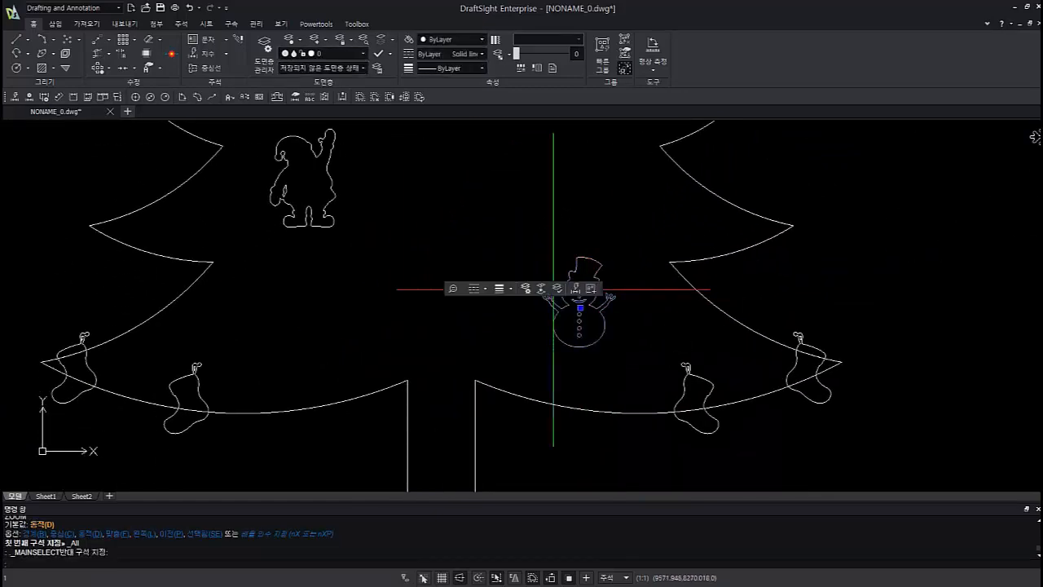
type("co")
key("Return")
left_click(550, 290)
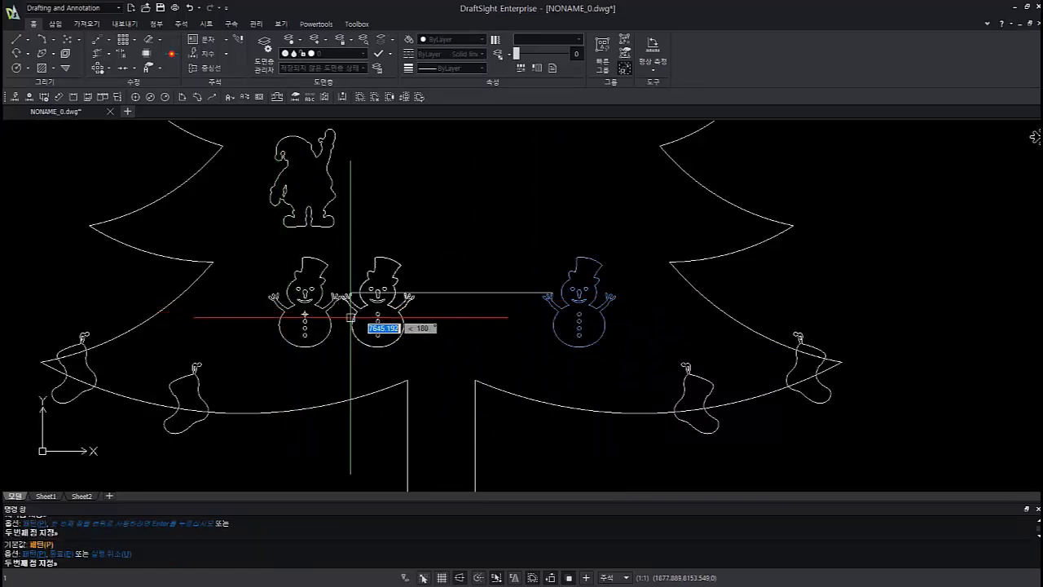
key("Escape")
Open the original snowman block on the tree's right side with REFEDIT, selecting all nested entities automatically
scroll(534, 340, "up", 1)
left_click(554, 323)
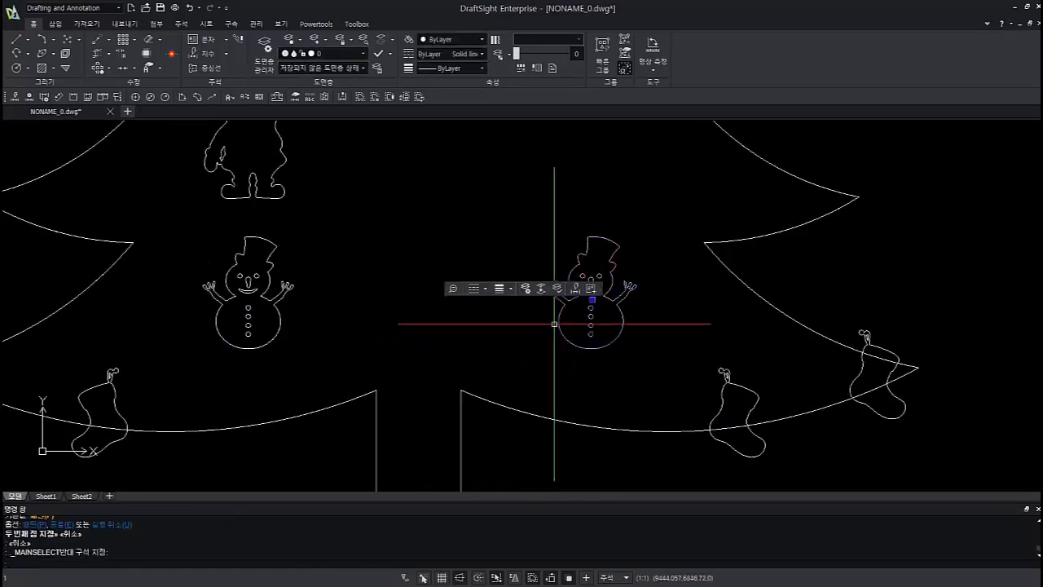
type("REFEDIT")
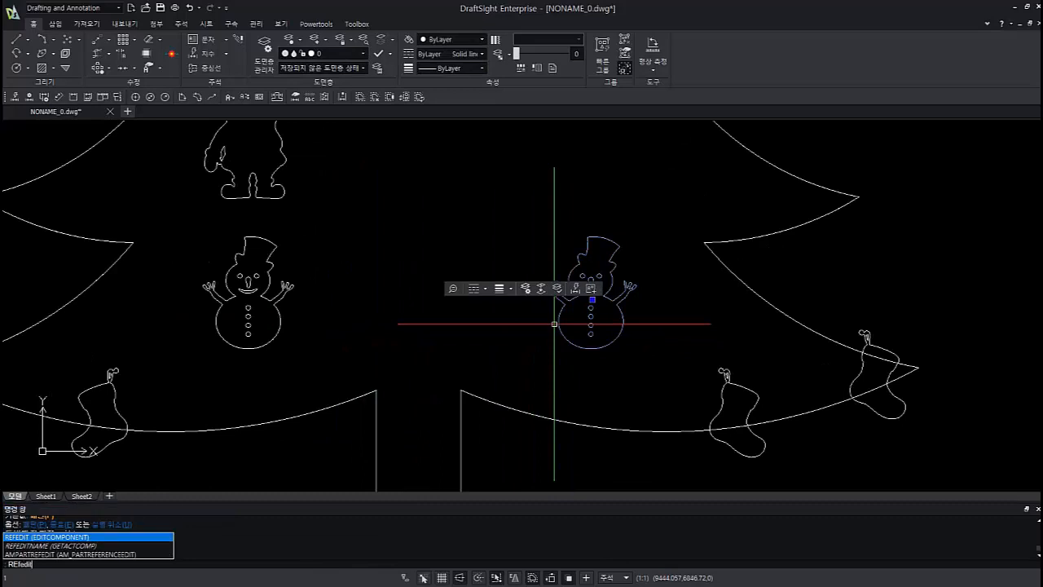
key("Return")
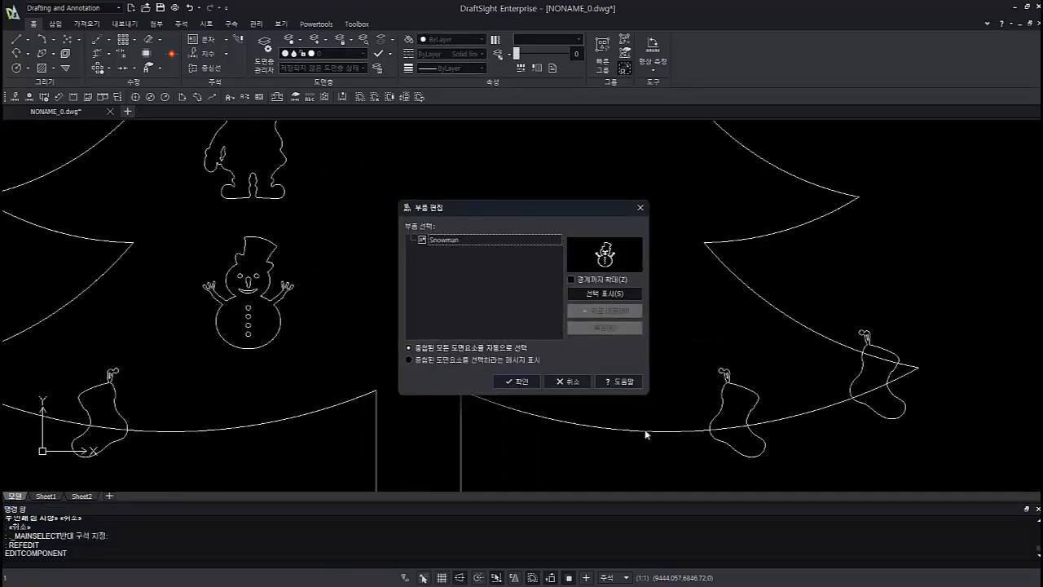
left_click(509, 381)
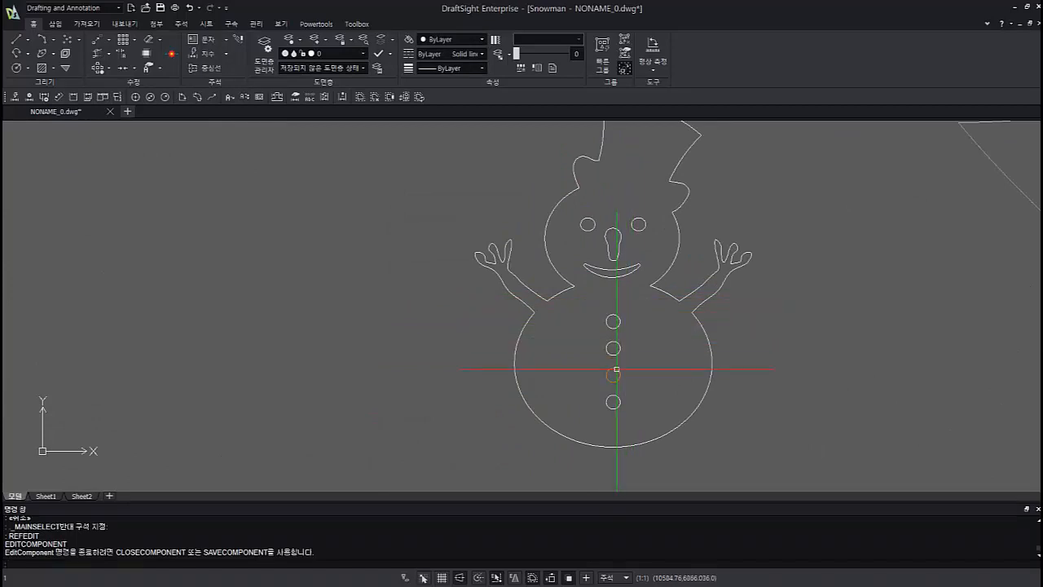
Delete the fourth, lowest button circle from the snowman inside the block
scroll(625, 373, "down", 2)
left_click(743, 428)
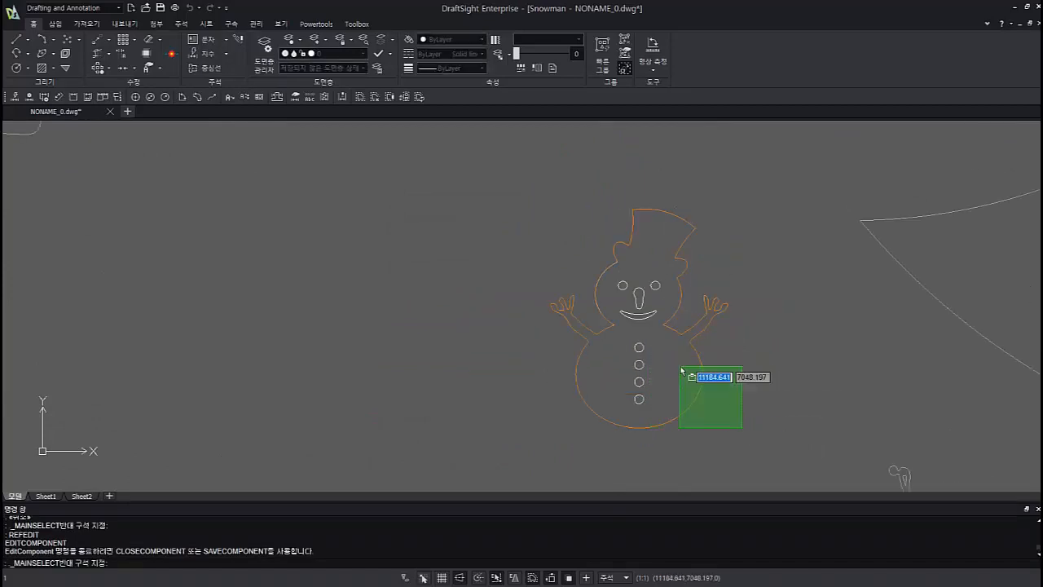
left_click(715, 386)
scroll(680, 396, "up", 2)
left_click(633, 418)
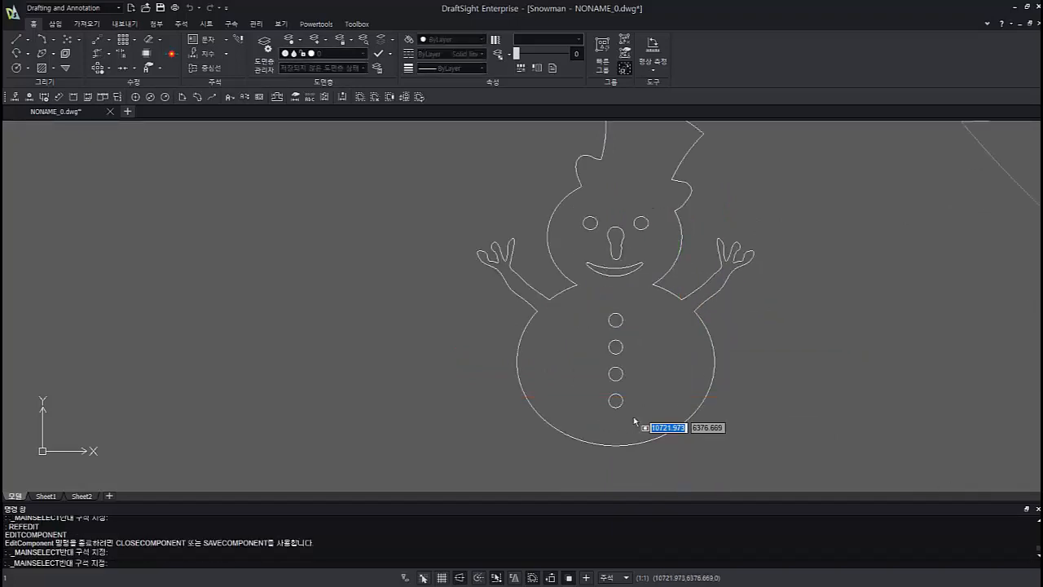
middle_click_drag(631, 422, 636, 371)
left_click(576, 343)
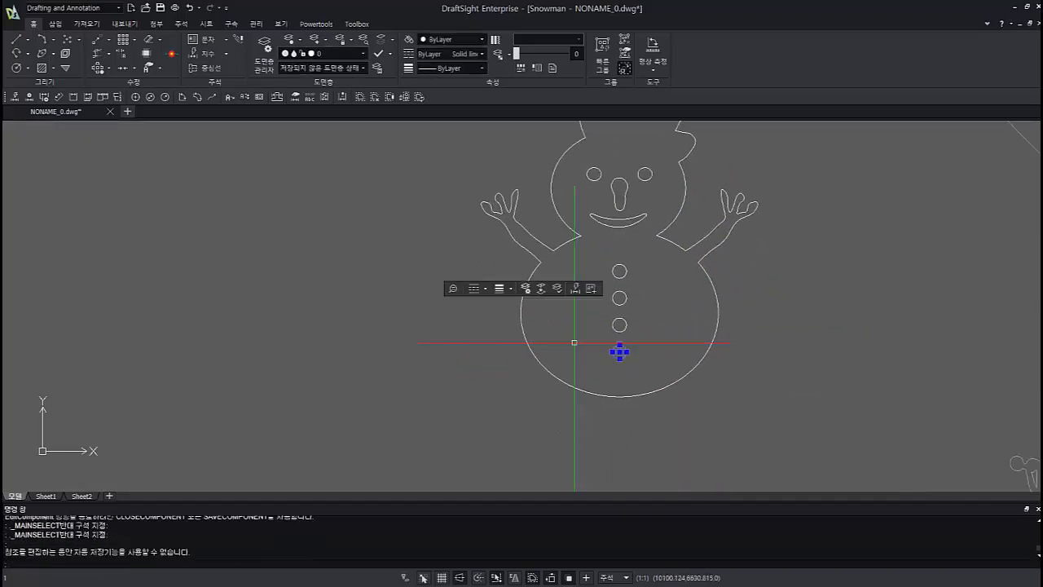
key("Delete")
scroll(576, 343, "down", 2)
middle_click_drag(575, 342, 634, 344)
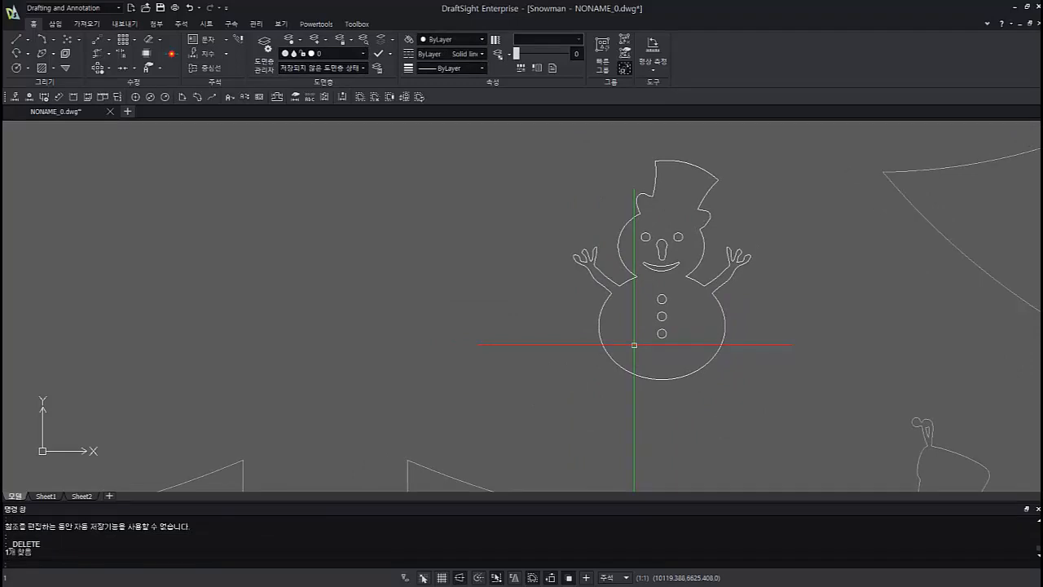
Close the Snowman block editing with CLOSECOMPONENT and save the button removal
key("Down")
key("Down")
key("Return")
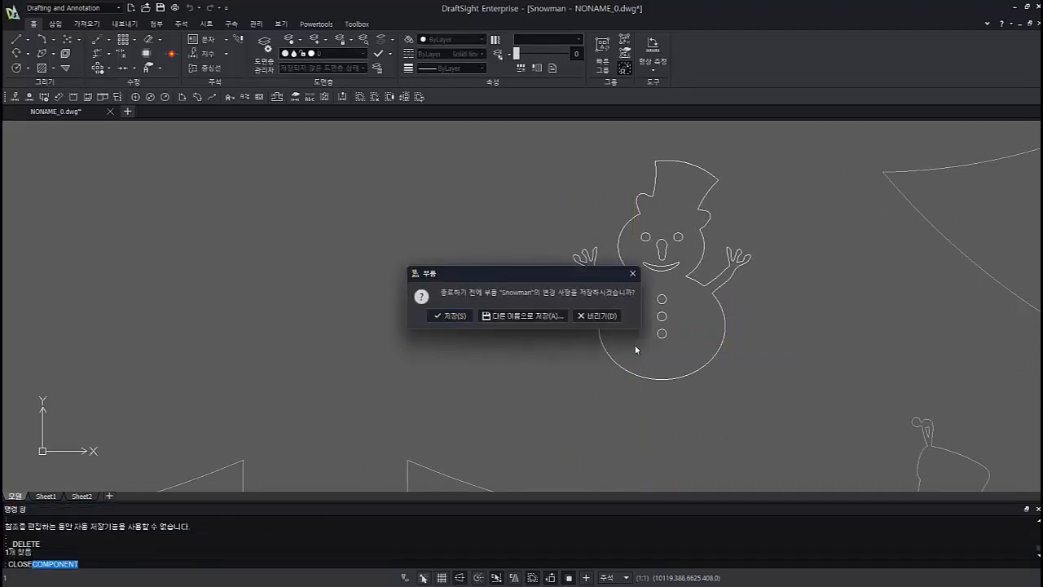
key("Return")
Compare the buttons on both snowmen up close and fit the whole drawing in view
scroll(634, 345, "down", 1)
middle_click_drag(405, 323, 481, 321)
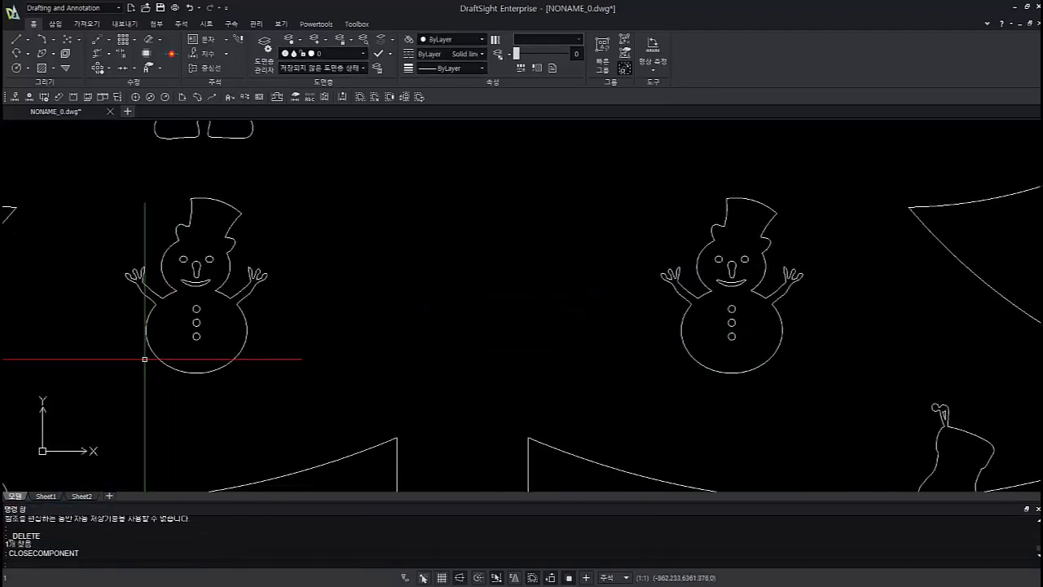
scroll(200, 349, "up", 4)
key("Escape")
scroll(392, 322, "down", 4)
type("z")
key("Return")
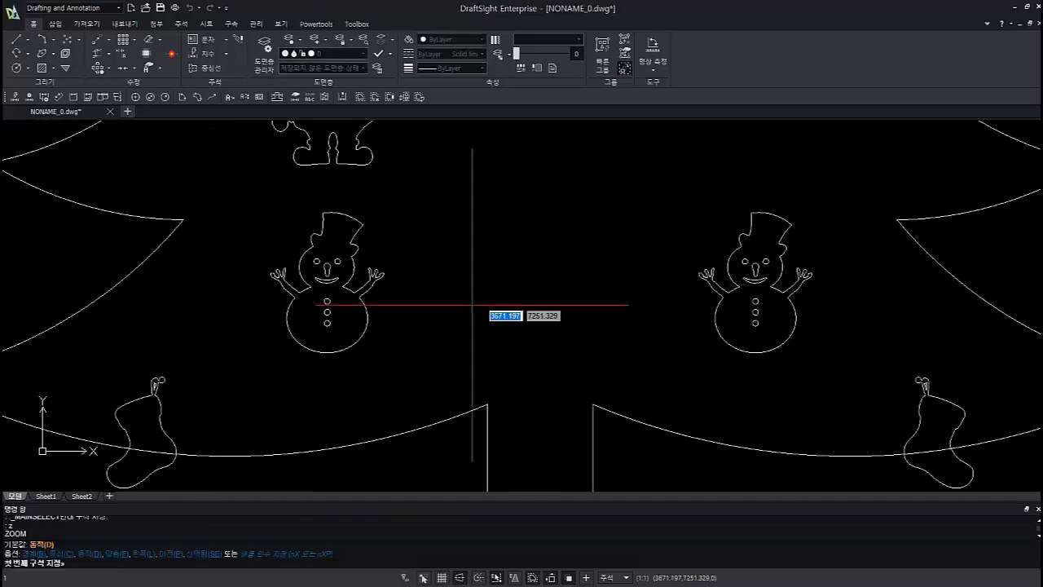
type("a")
key("Return")
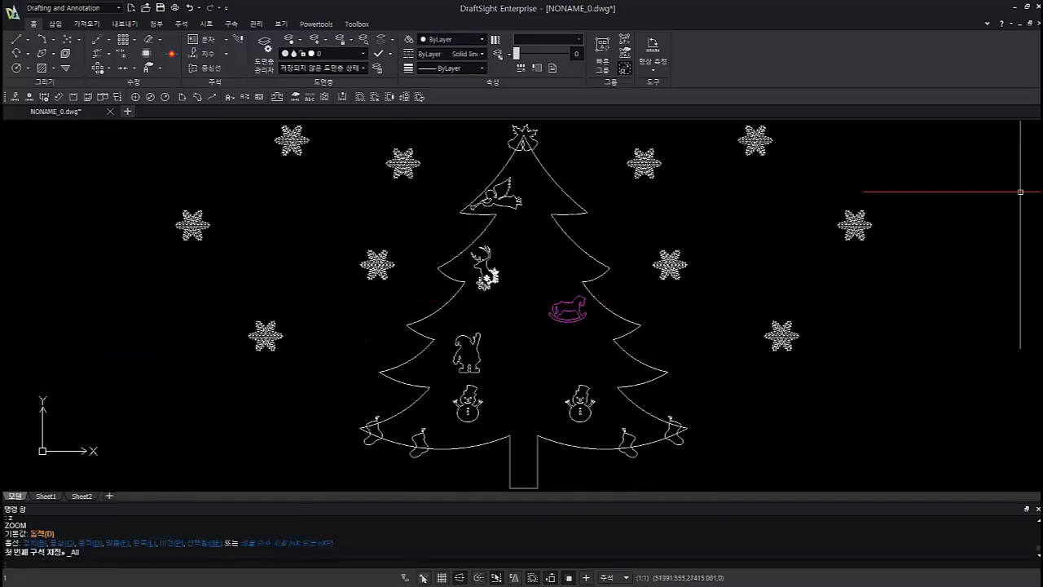